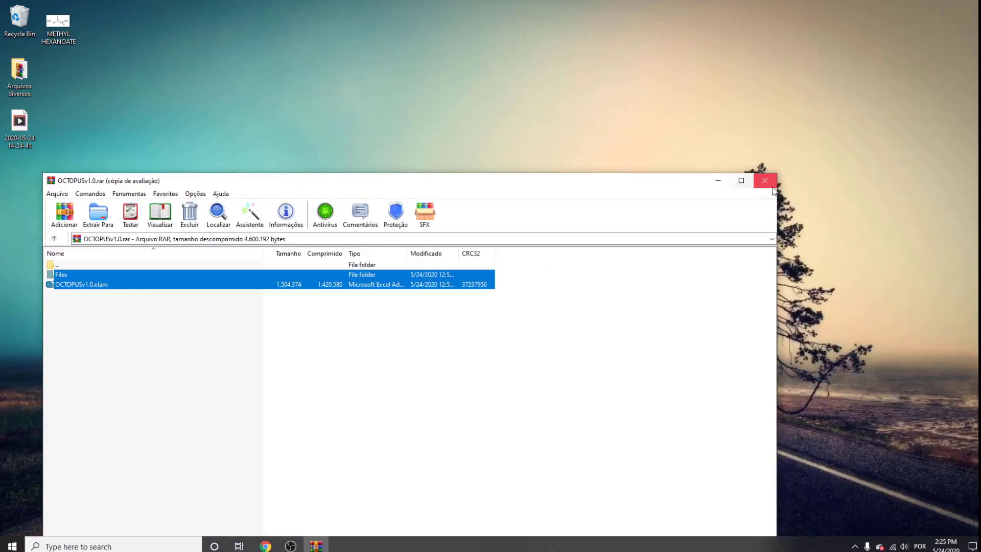
Step: Close the archive window and open the Files folder inside the GNE455 folder
left_click(750, 180)
double_click(446, 232)
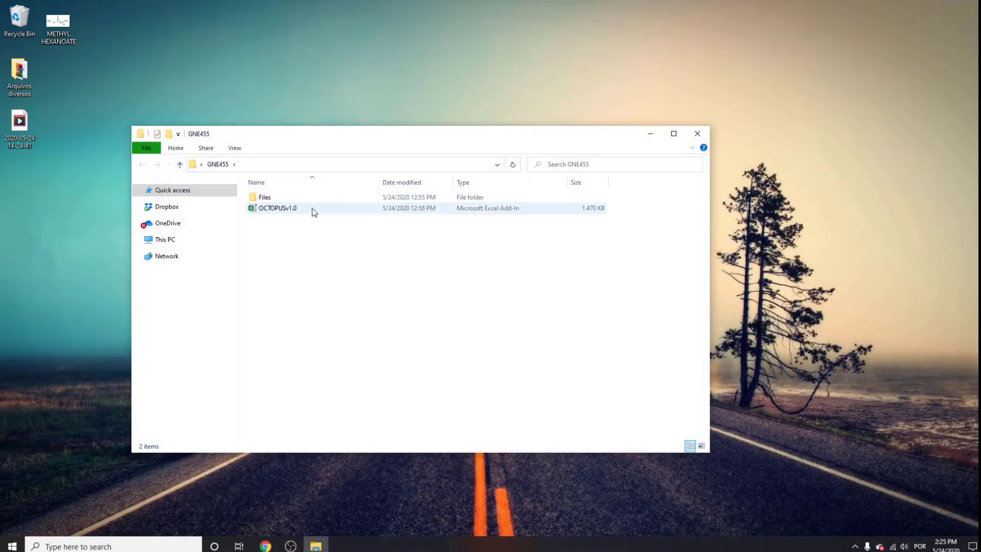
left_click(385, 209)
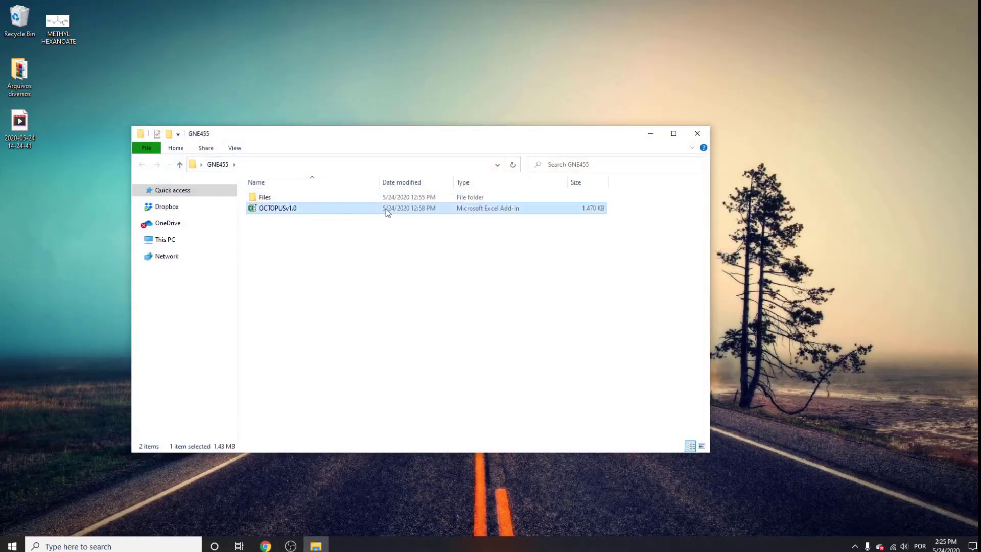
left_click(286, 197)
key("Return")
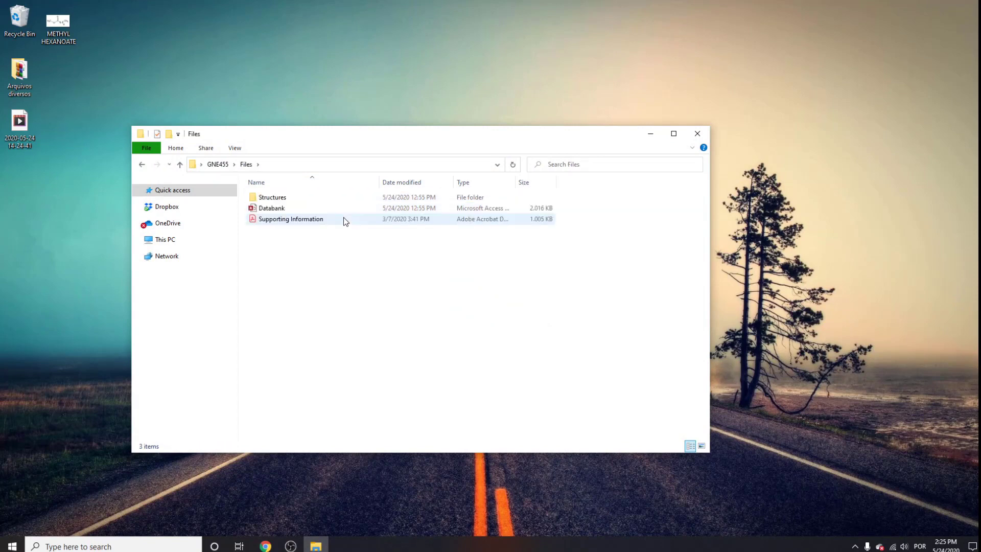
Step: Open the Supporting Information PDF, view the beginning of its user's guide, and close it
left_click_drag(299, 248, 332, 276)
left_click(294, 220)
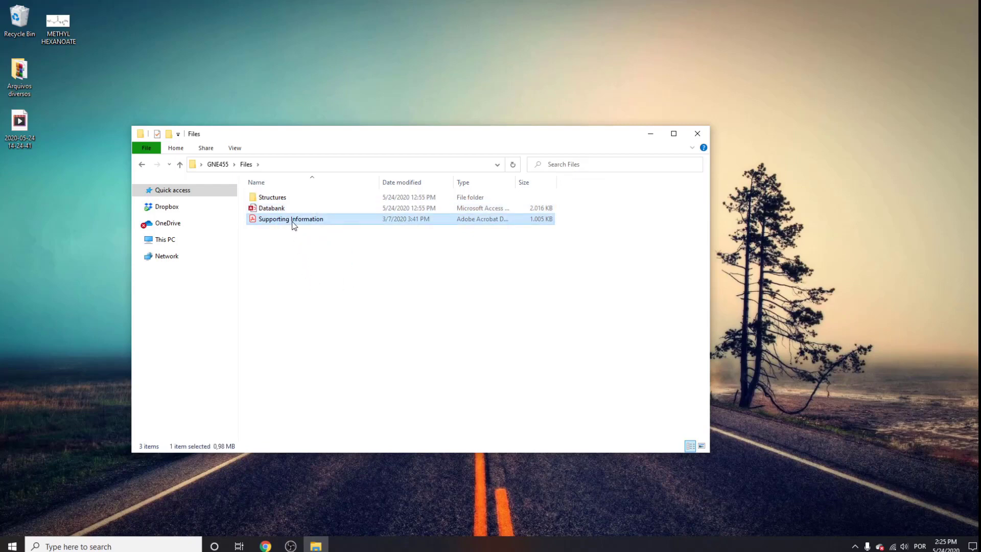
double_click(293, 222)
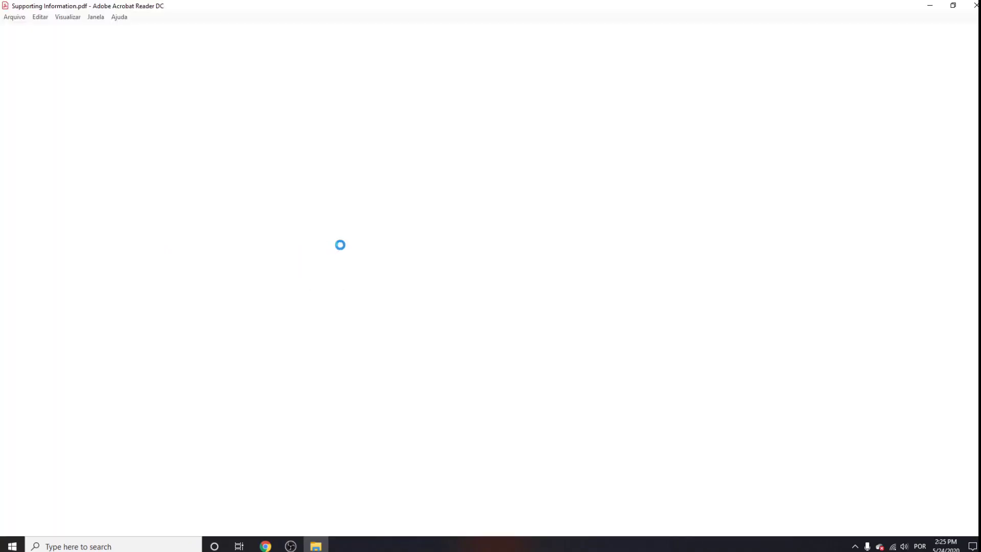
scroll(358, 236, "down", 7)
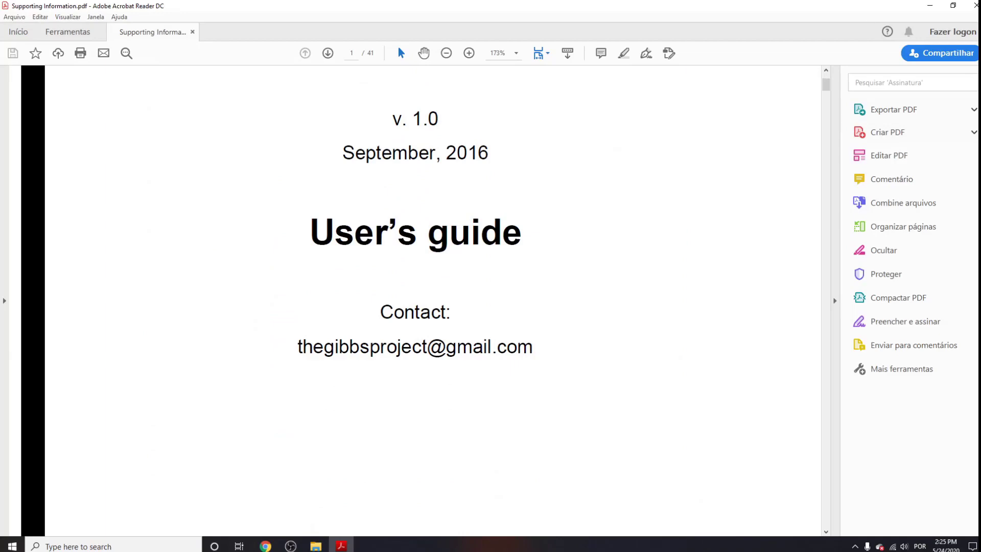
left_click(975, 5)
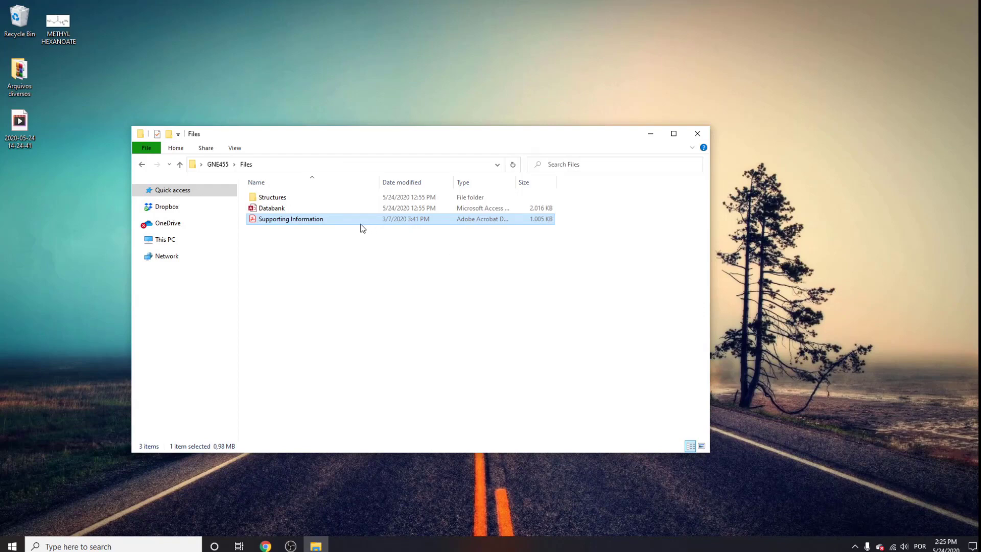
left_click(321, 208)
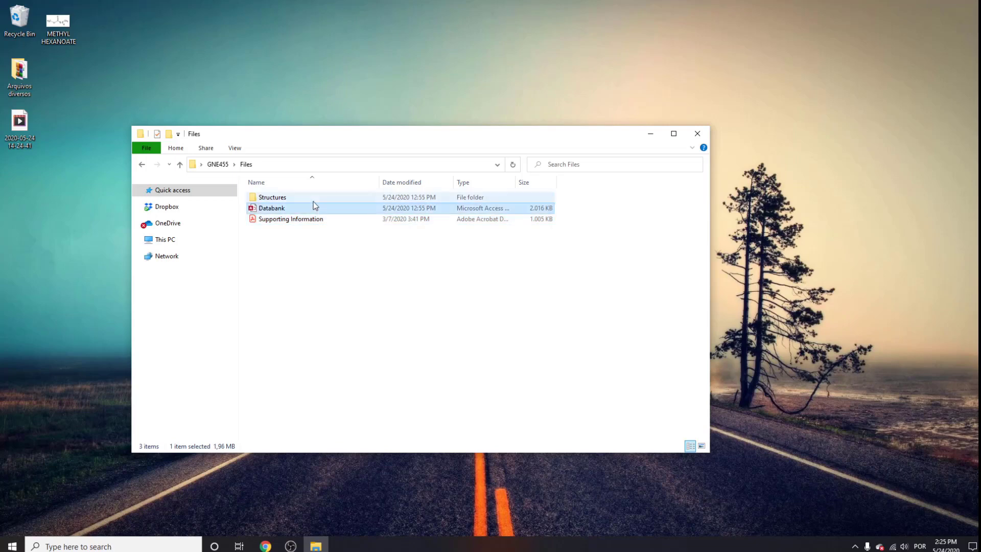
left_click(309, 197)
key("Delete")
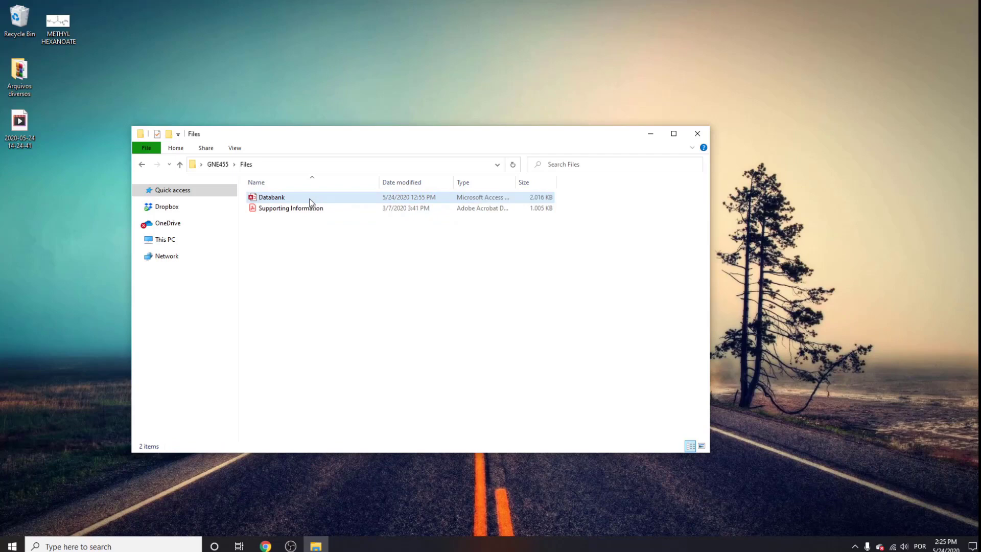
key("ctrl+z")
Step: Check the contents of the Structures folder and return to the GNE455 folder
double_click(309, 199)
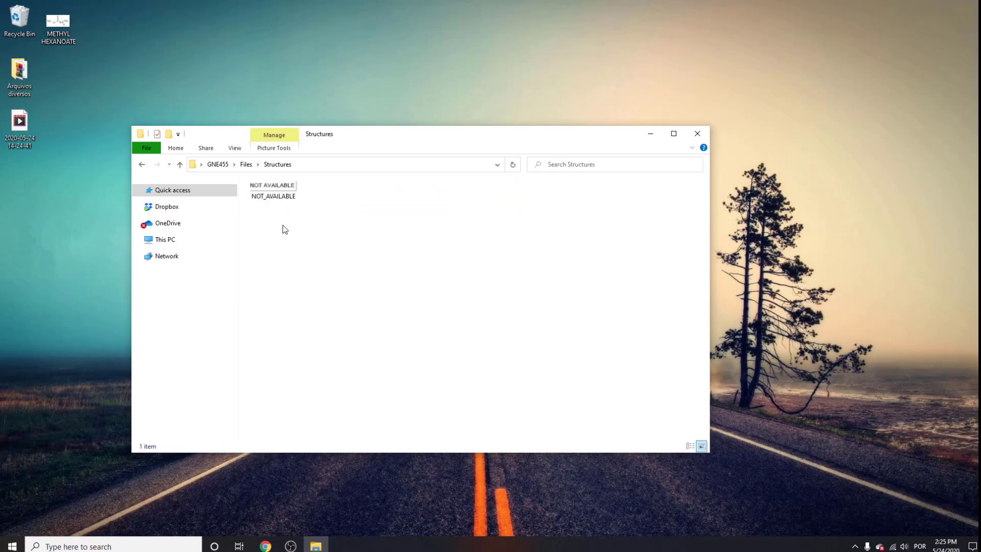
left_click(142, 165)
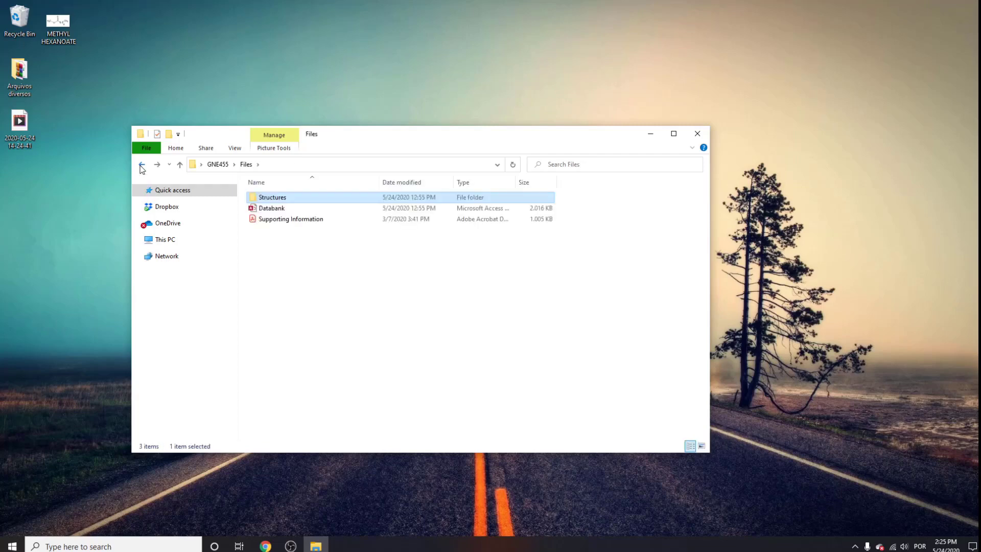
left_click(142, 165)
Step: Create a new Microsoft Excel worksheet file in the GNE455 folder, keeping its default name
right_click(309, 245)
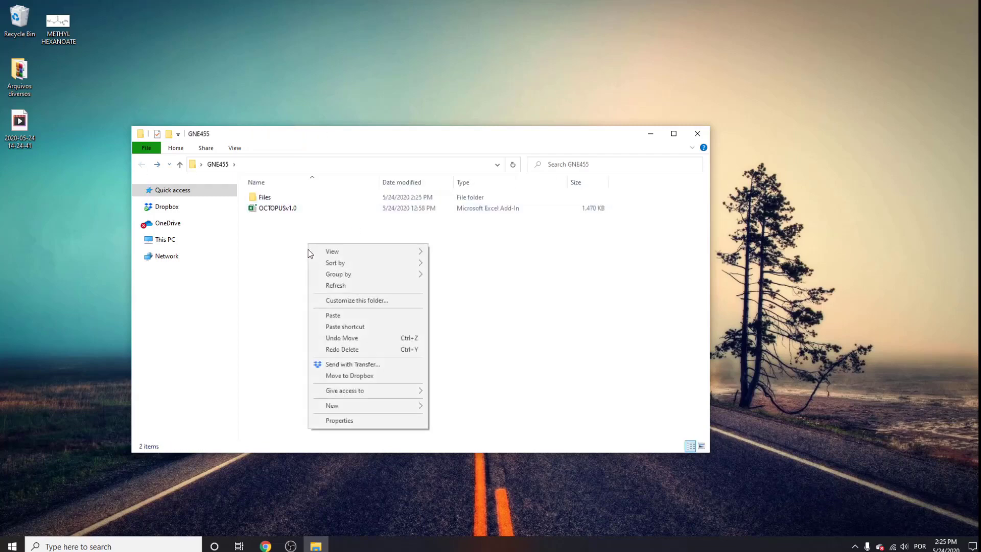
mouse_move(365, 406)
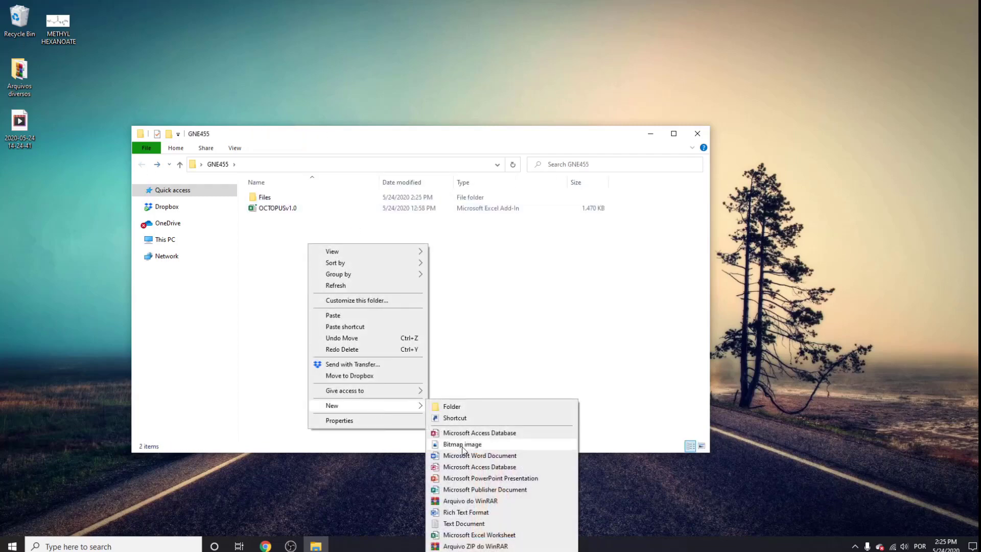
left_click(479, 534)
left_click(317, 274)
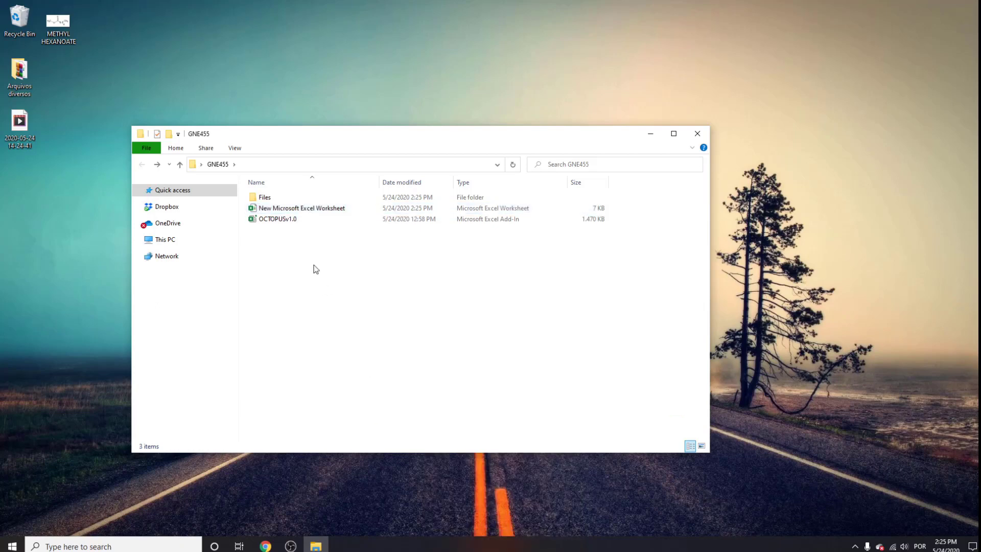
Step: Open the new Excel worksheet file from the GNE455 folder without renaming it
left_click(302, 214)
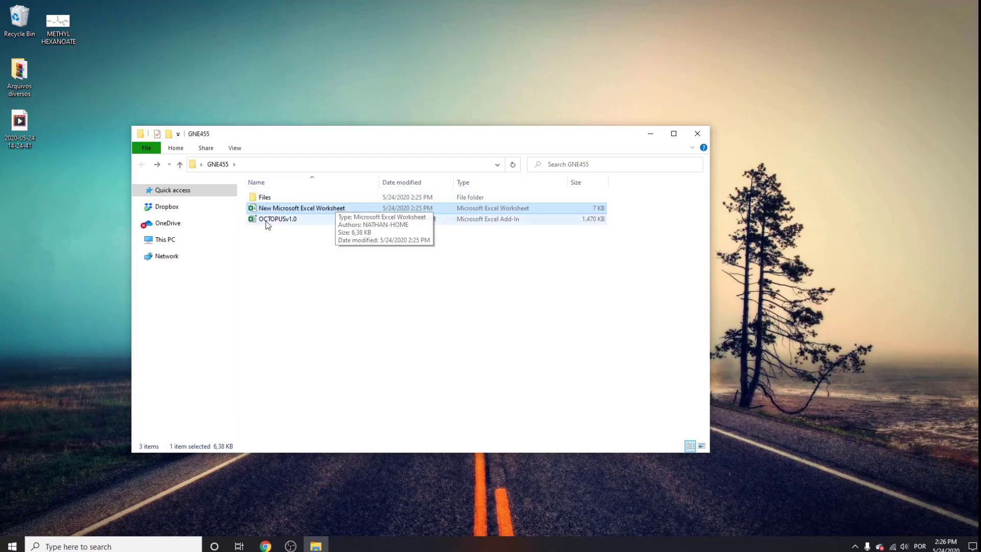
left_click(290, 211)
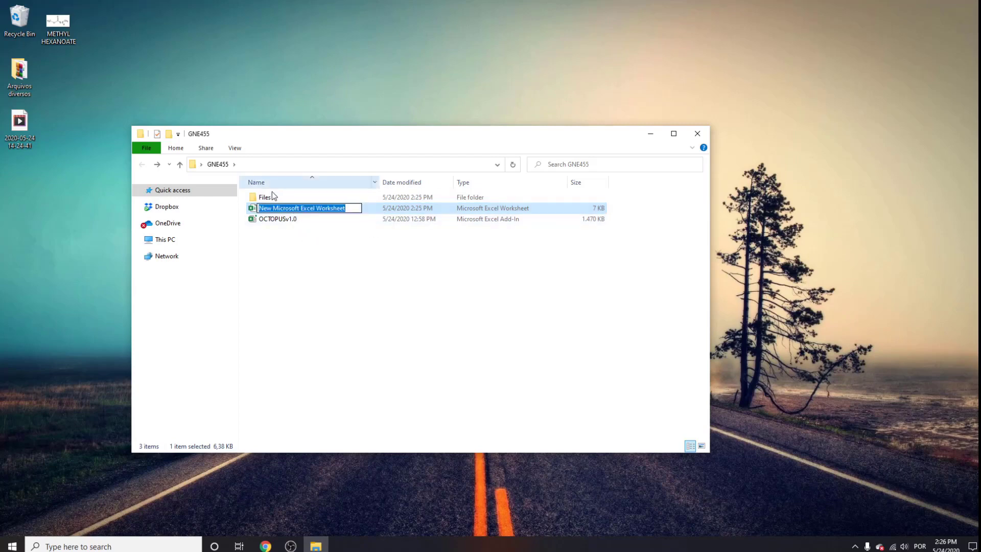
left_click(289, 234)
double_click(307, 211)
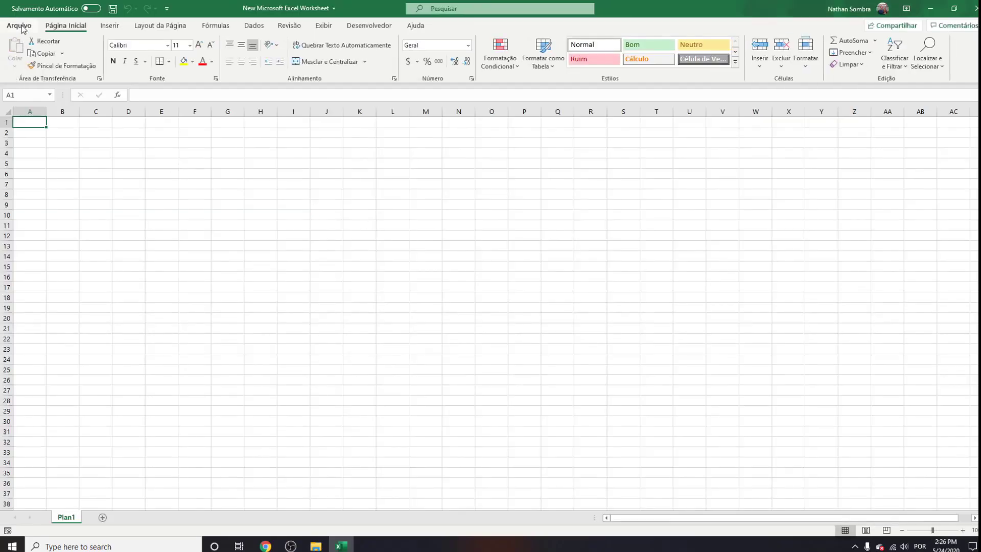
Step: Install the OCTOPUSv1.0 add-in from the GNE455 folder on the Desktop through Excel's add-in manager
left_click(19, 25)
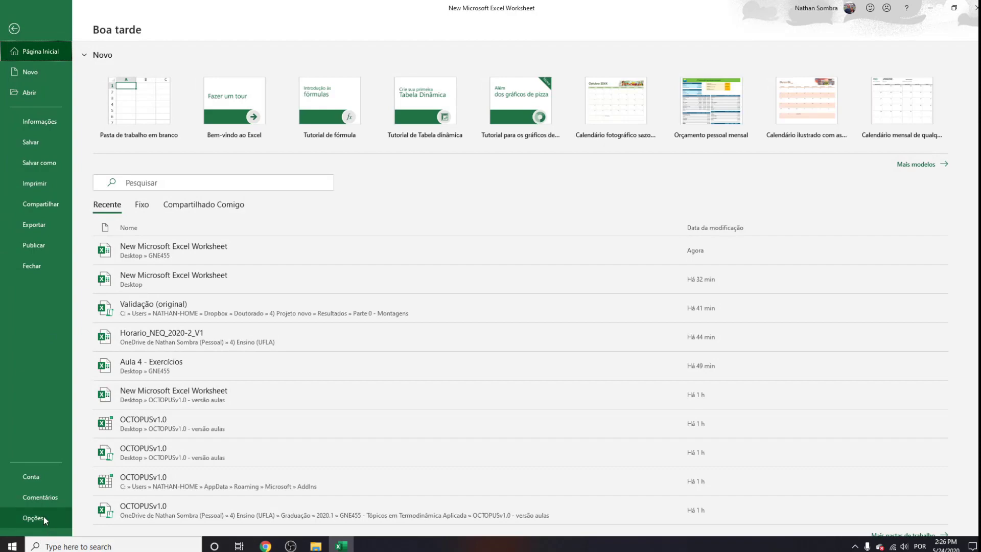
left_click(44, 516)
left_click(310, 261)
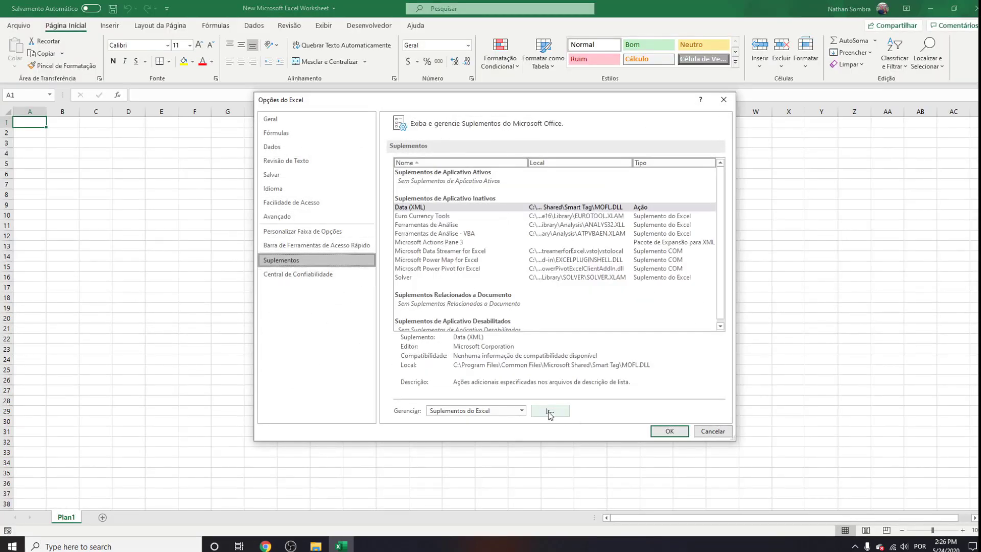
left_click(550, 412)
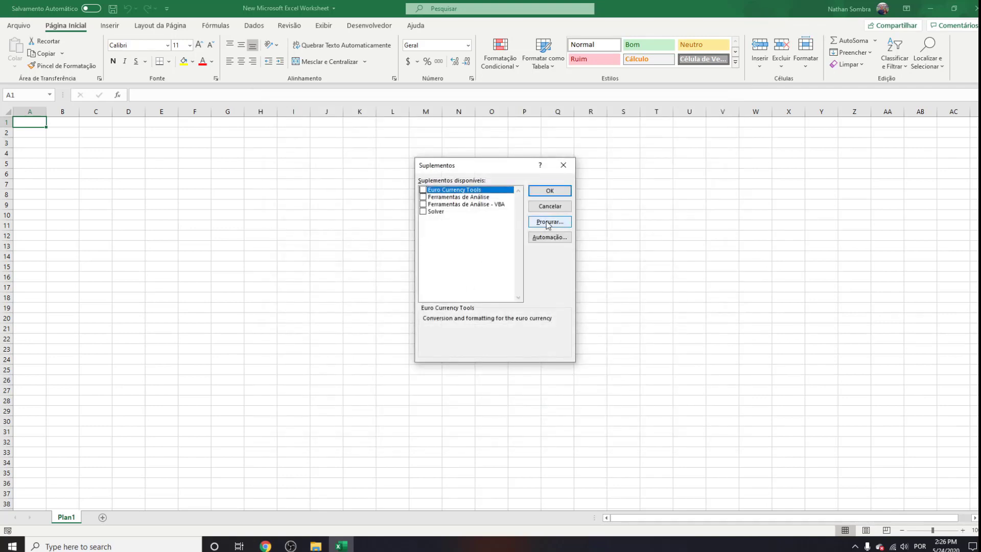
left_click(548, 224)
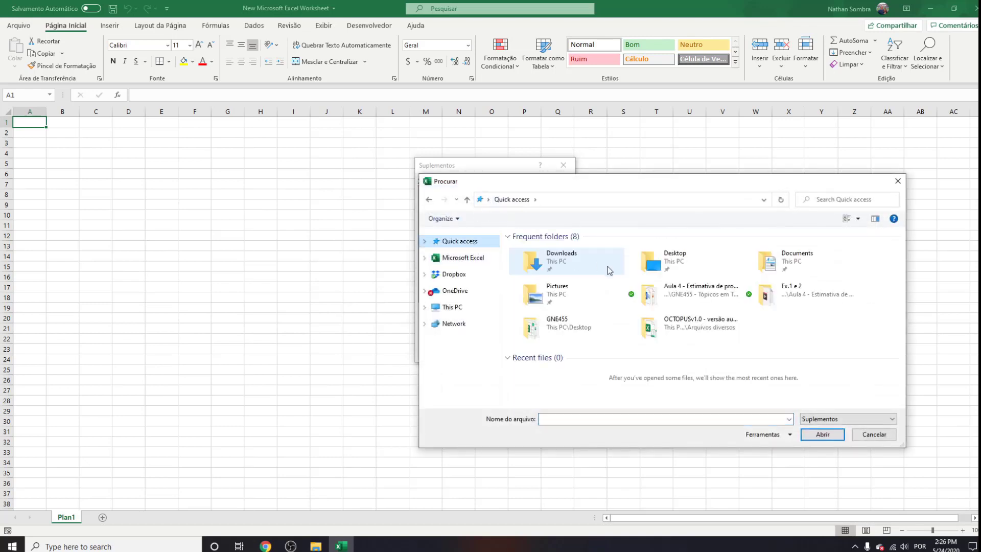
double_click(661, 263)
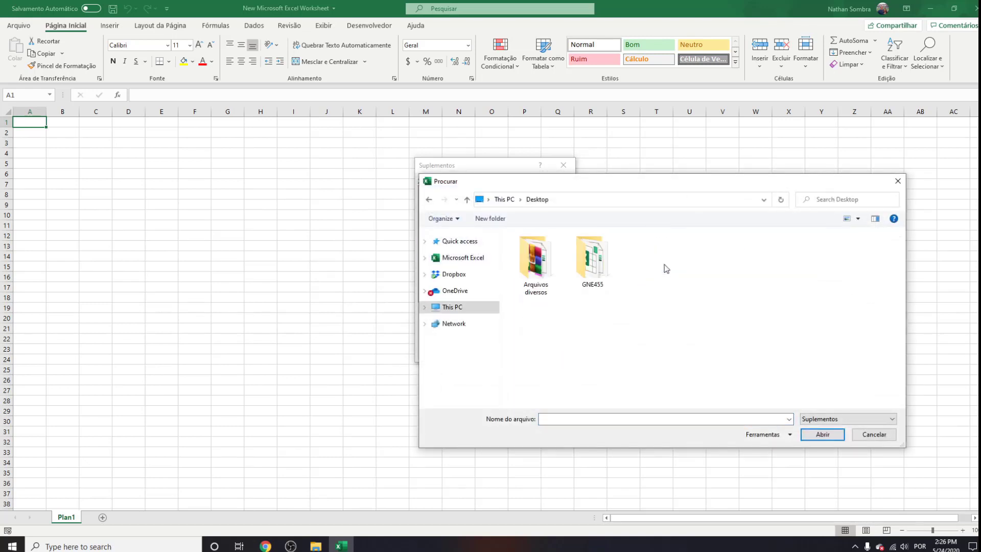
left_click(600, 258)
double_click(601, 259)
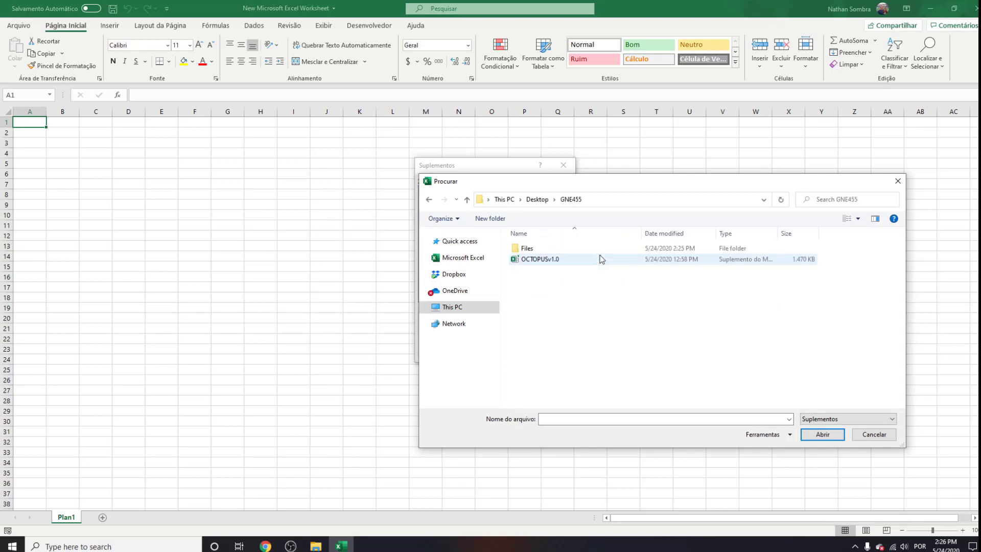
left_click(600, 258)
left_click(821, 434)
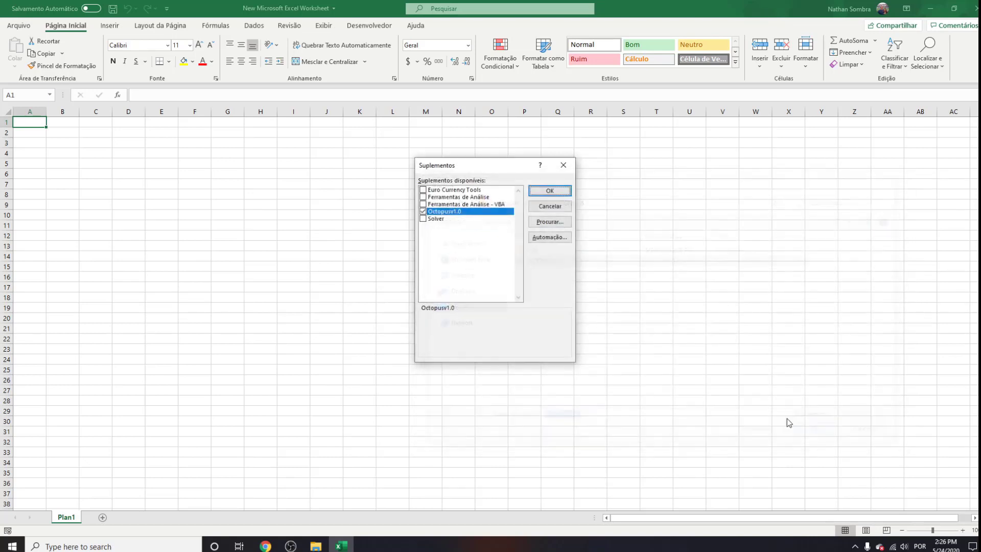
key("Return")
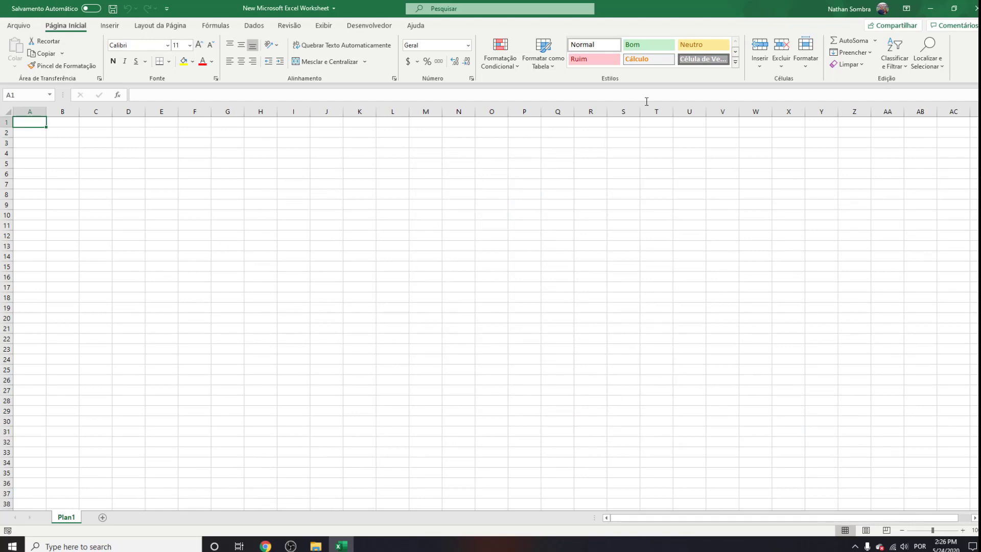
Step: Close Excel, reopen the new worksheet file, and launch the OCTOPUS add-in
left_click(972, 11)
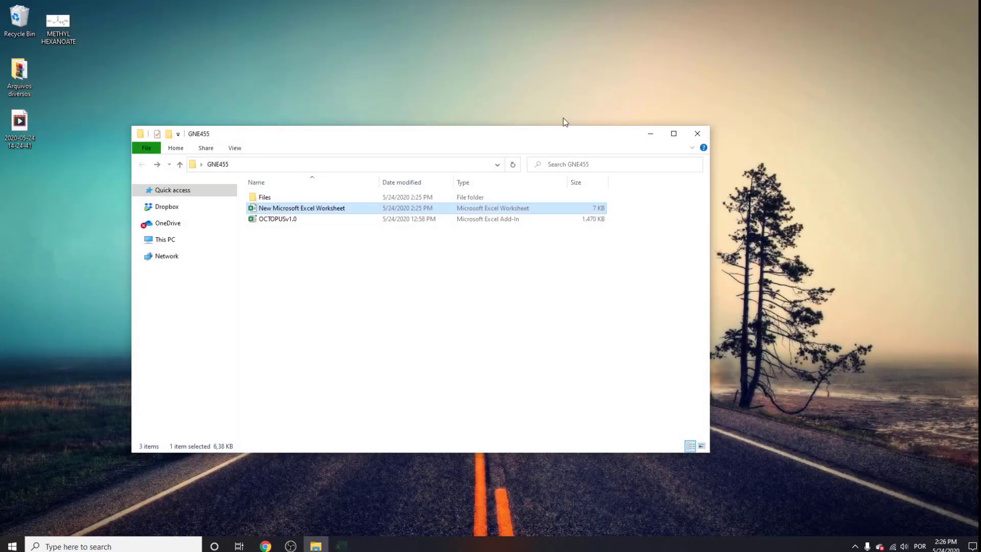
double_click(342, 210)
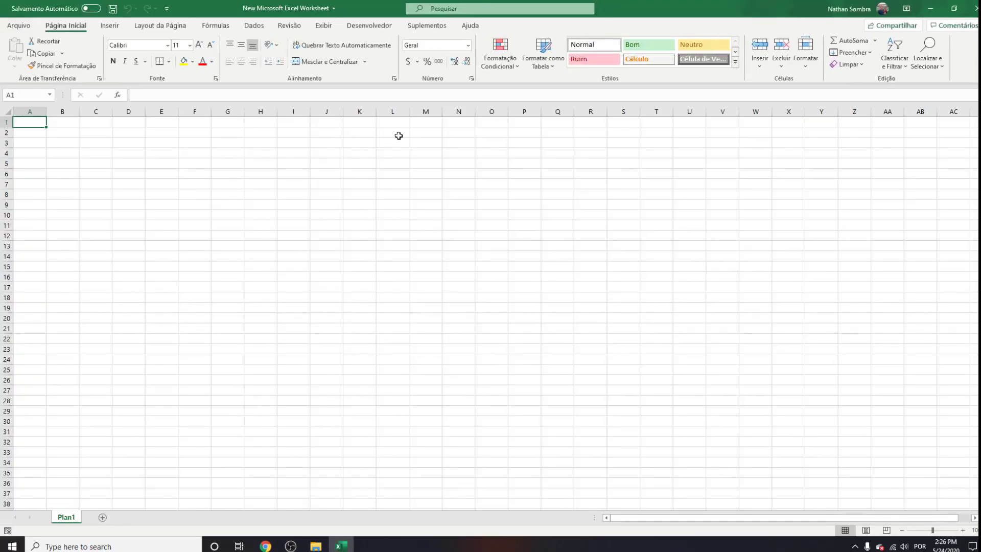
left_click(427, 25)
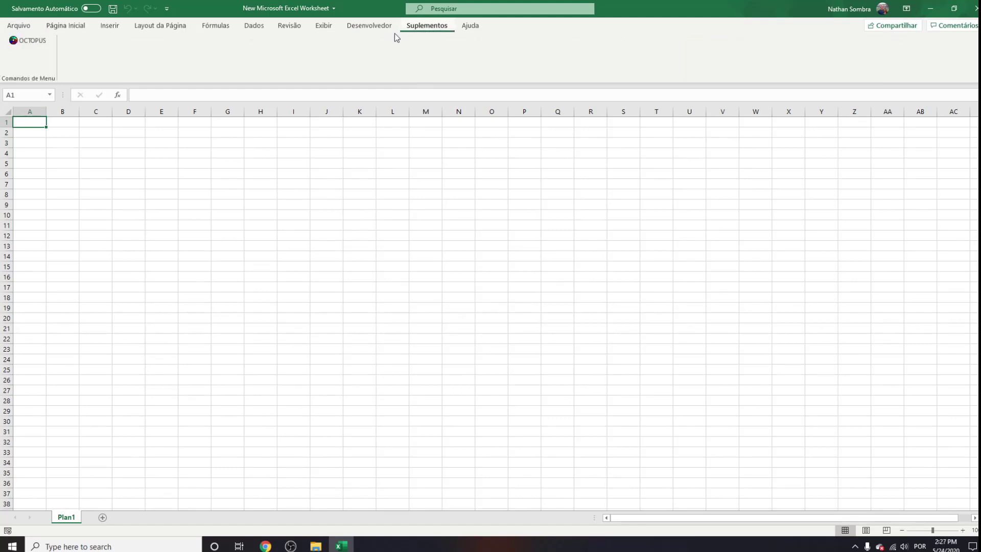
left_click(31, 45)
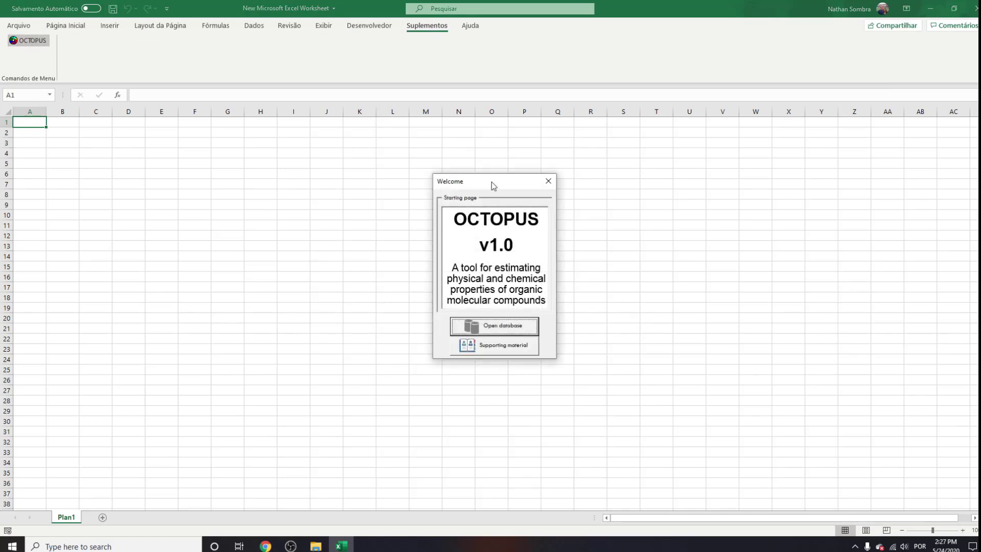
Step: Open the supporting material from the OCTOPUS welcome window and close the PDF
left_click_drag(491, 182, 444, 175)
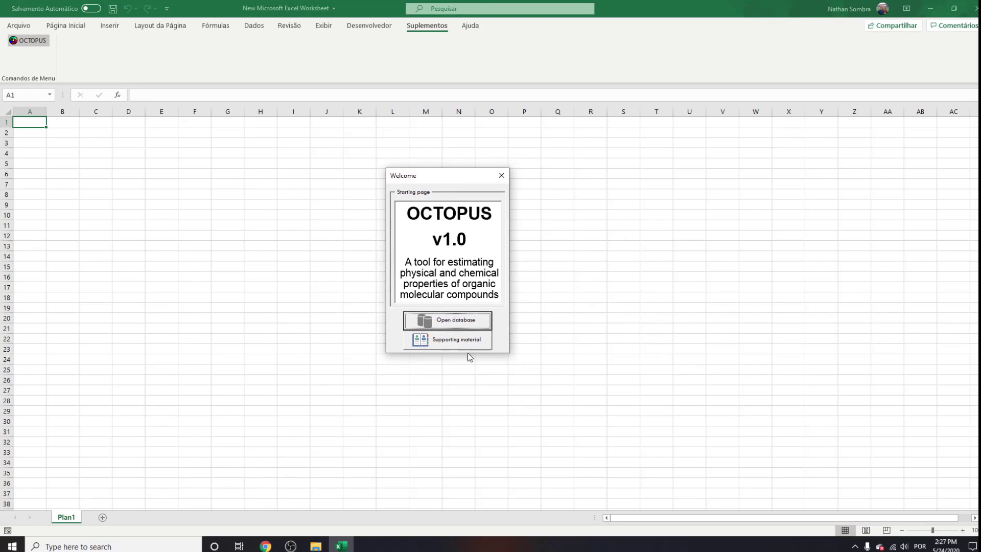
left_click(457, 341)
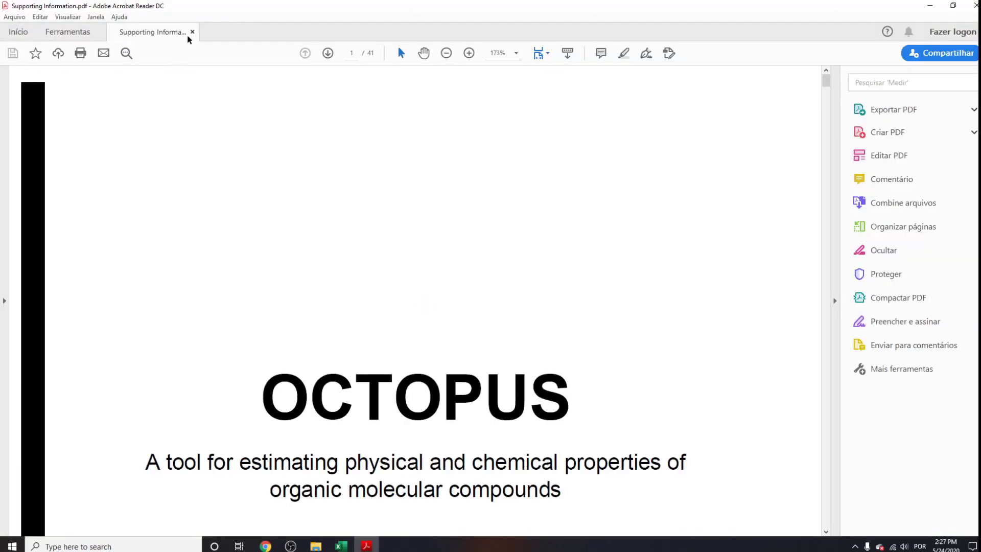
left_click(975, 5)
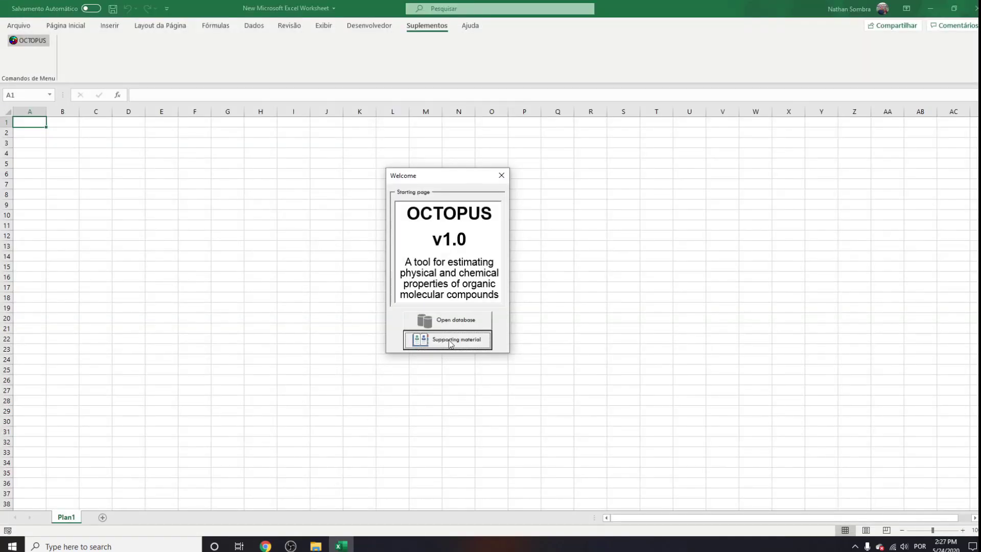
Step: Open the compound database, look over the registered compounds, and view the blank new-compound form without filling it in
left_click(450, 320)
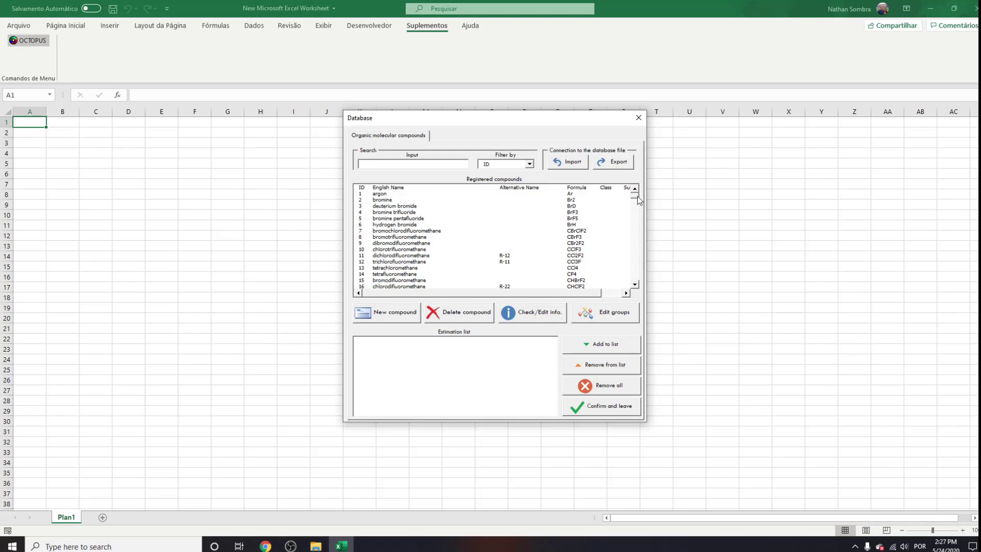
mouse_move(634, 196)
left_mouse_down()
mouse_move(638, 285)
mouse_move(635, 192)
left_mouse_up()
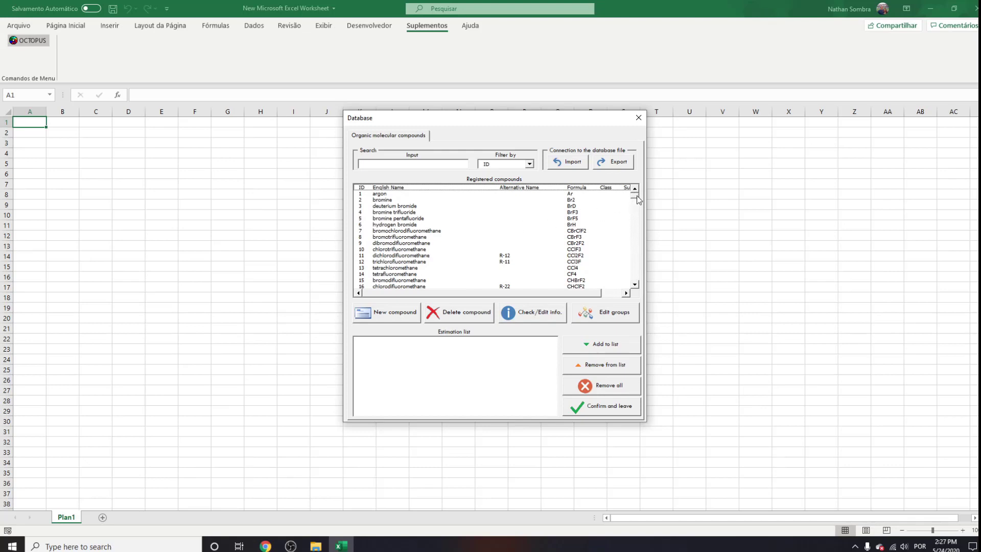
mouse_move(635, 197)
left_mouse_down()
mouse_move(638, 228)
mouse_move(639, 195)
left_mouse_up()
left_click(429, 166)
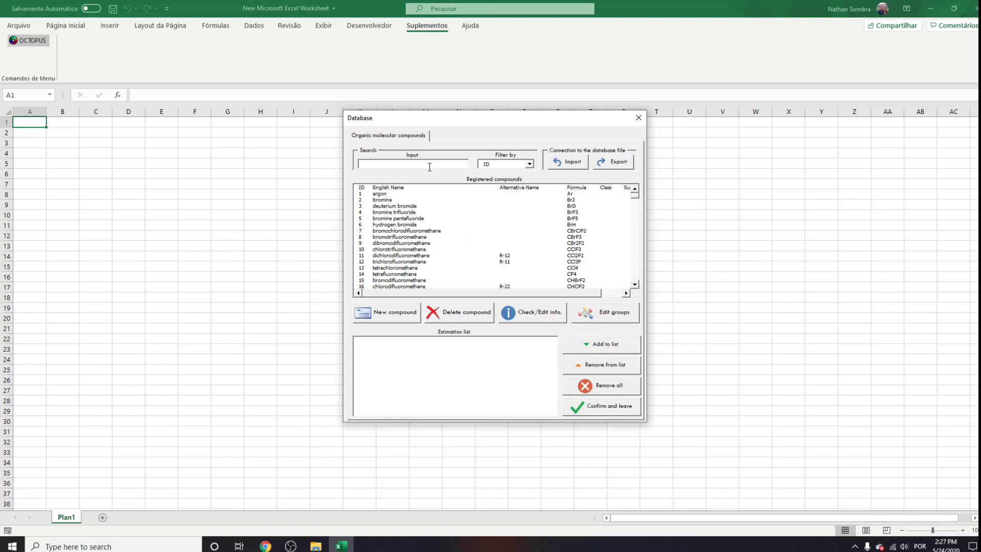
left_click(397, 311)
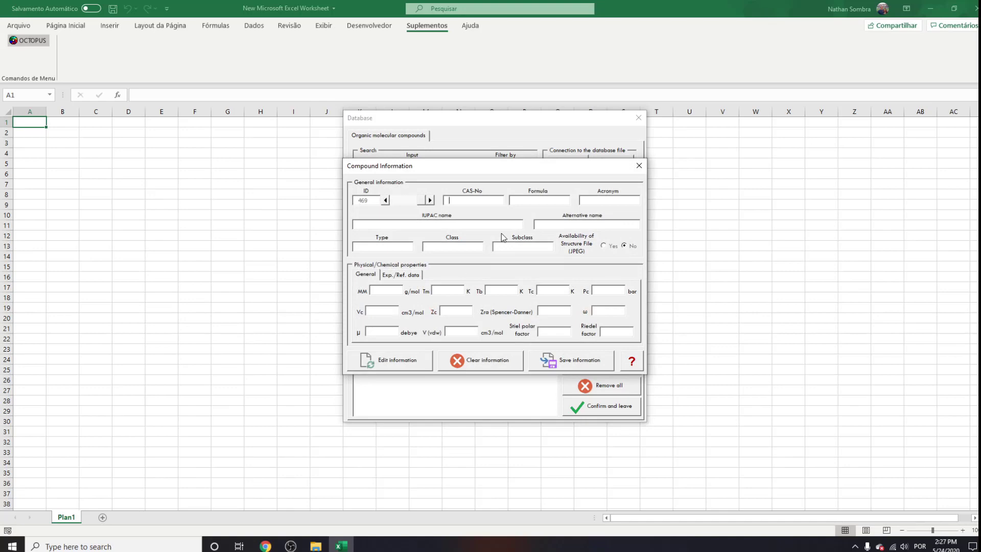
left_click(638, 166)
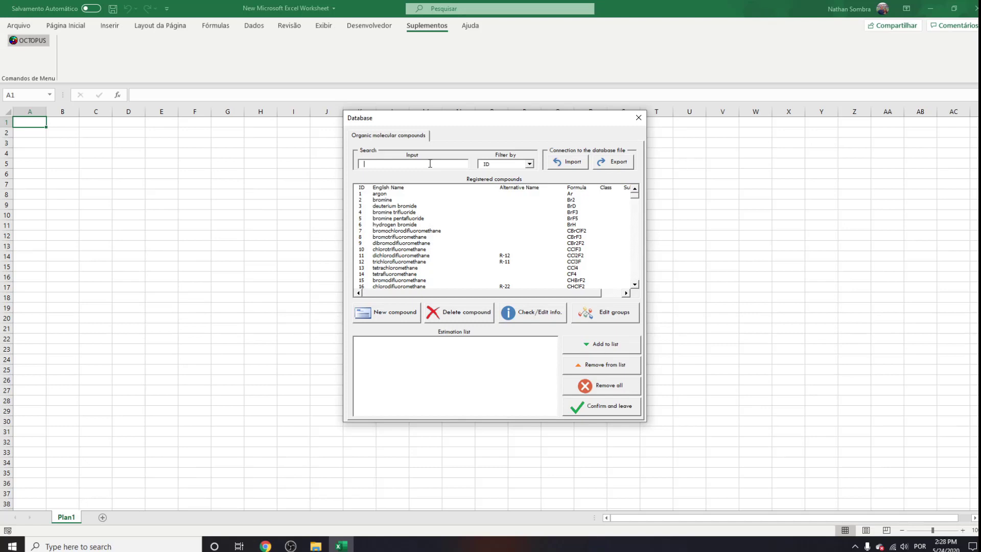
Step: Filter the registered compounds by English name, search for "hexane", and select the hexane entry
left_click(529, 164)
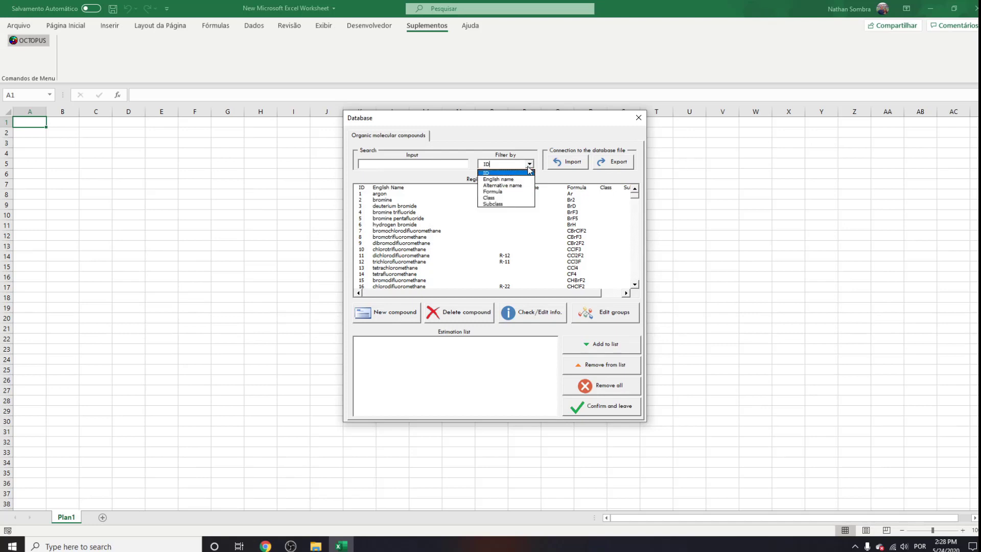
left_click(518, 180)
left_click(428, 165)
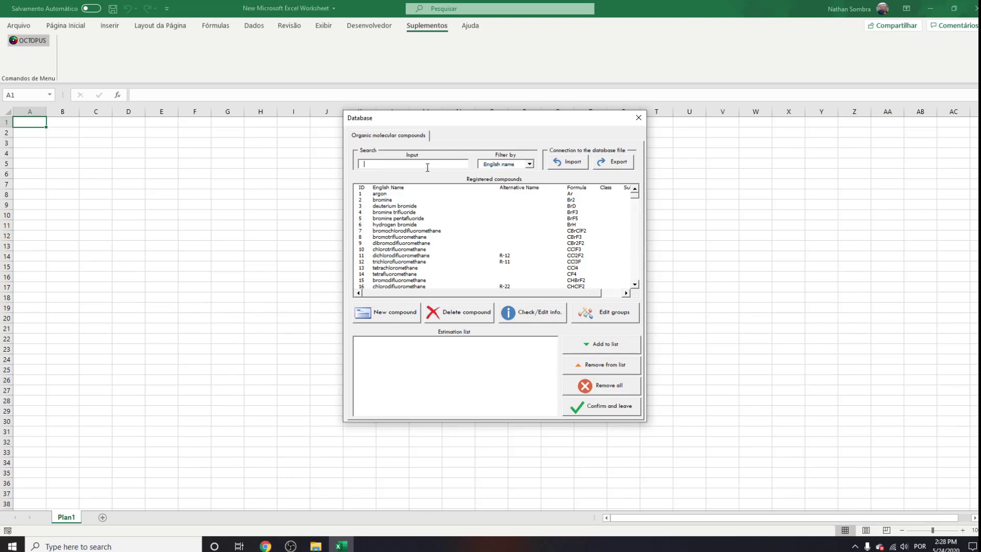
type("hexane")
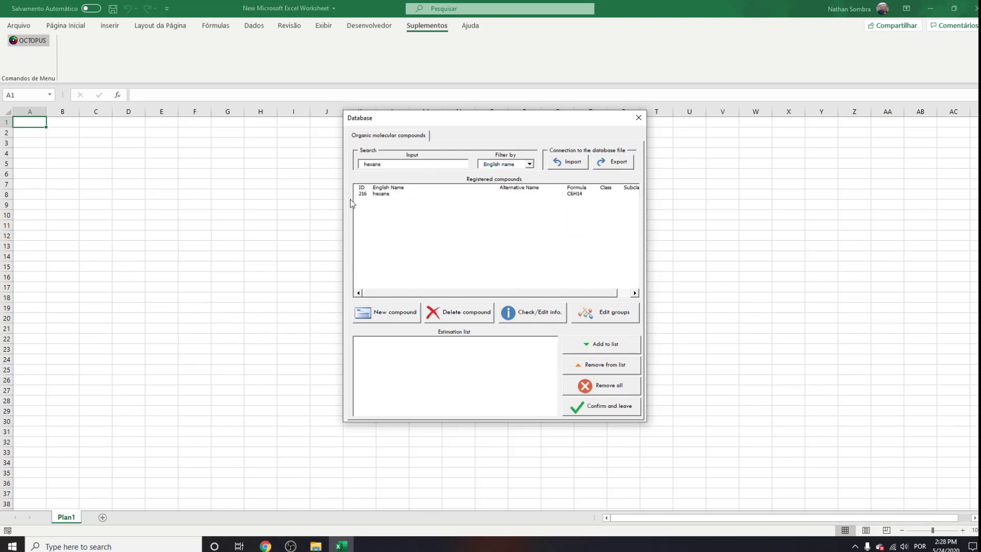
left_click(374, 195)
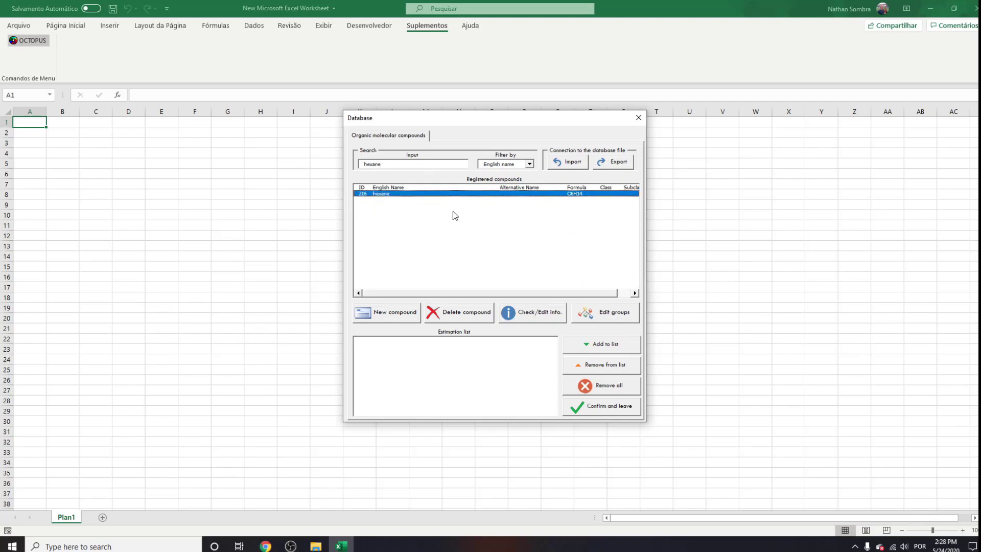
Step: View hexane's compound information, unlock its fields for editing, and close the form without changing anything
left_click(531, 318)
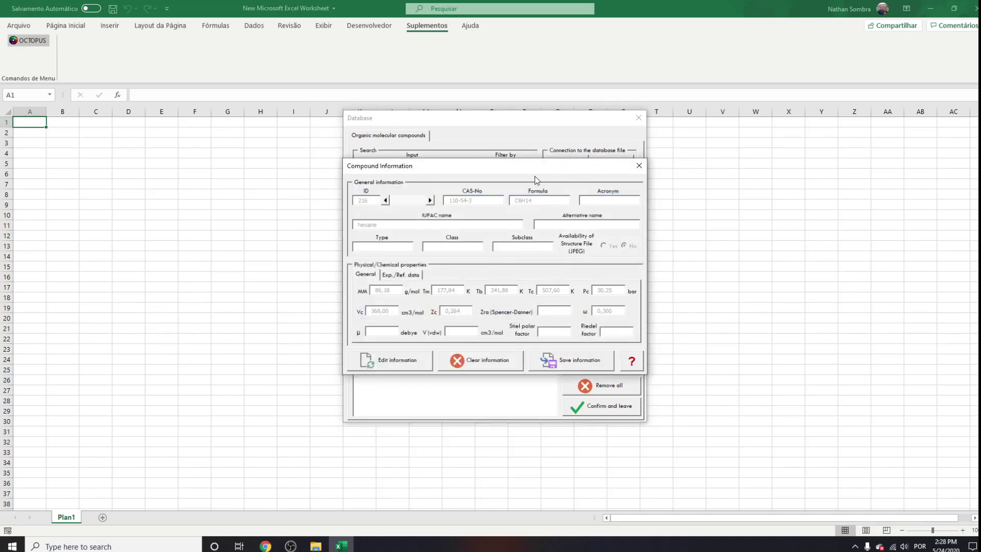
left_click_drag(477, 175, 497, 165)
left_click(420, 353)
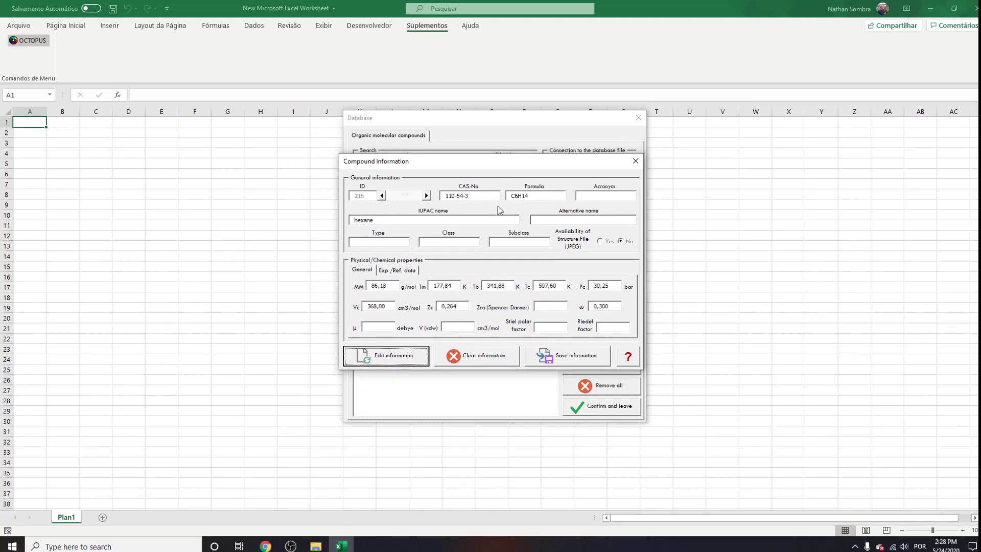
left_click(634, 162)
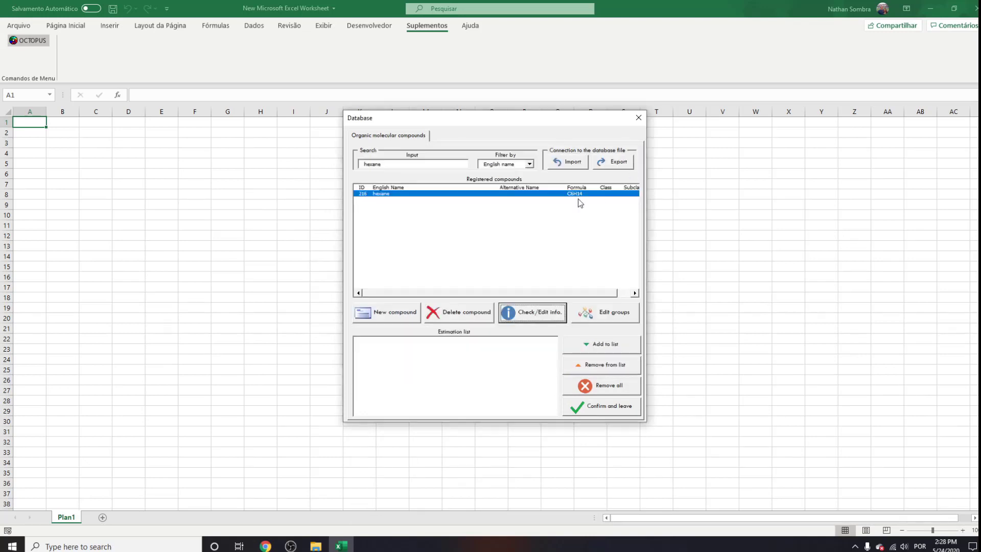
Step: Search the database by English name for "methyl hexano" and clear the search
left_click(384, 163)
key("BackSpace")
key("BackSpace")
key("BackSpace")
key("BackSpace")
key("BackSpace")
key("BackSpace")
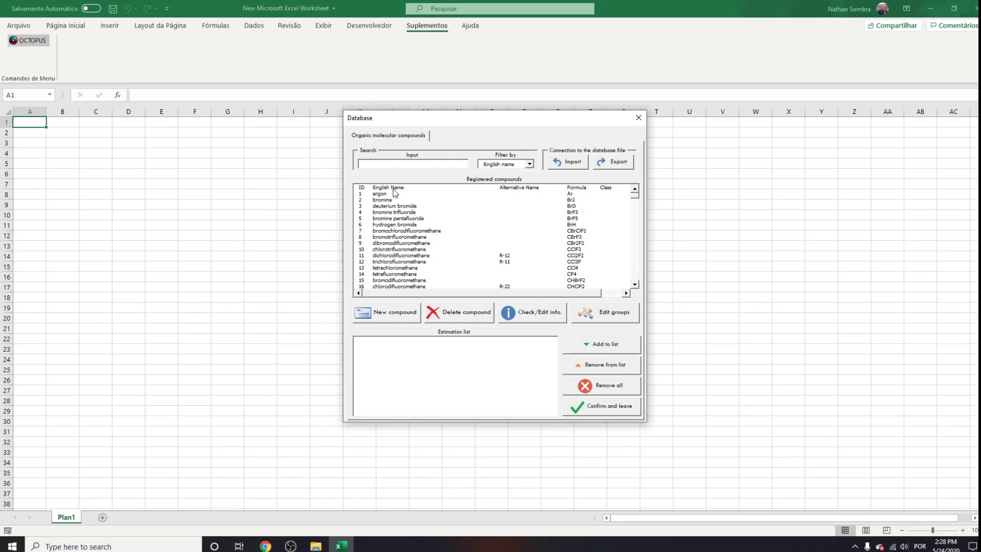
type("methyl hexano")
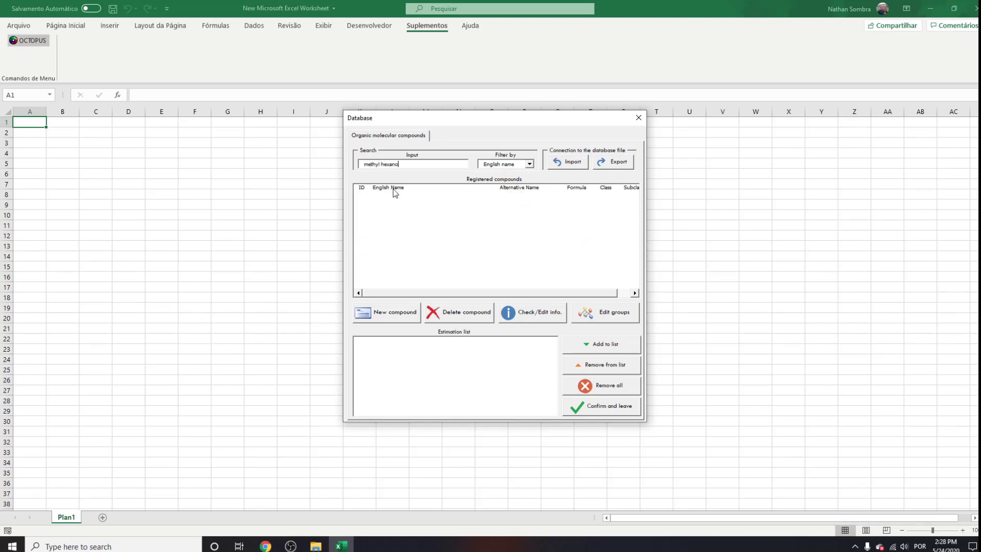
left_click_drag(398, 164, 368, 166)
key("BackSpace")
Step: Start a new compound with formula C7H14O2, acronym ME-C6:0, IUPAC name "methyl hexanoate" and alternative name "methyl caproate"
left_click(393, 316)
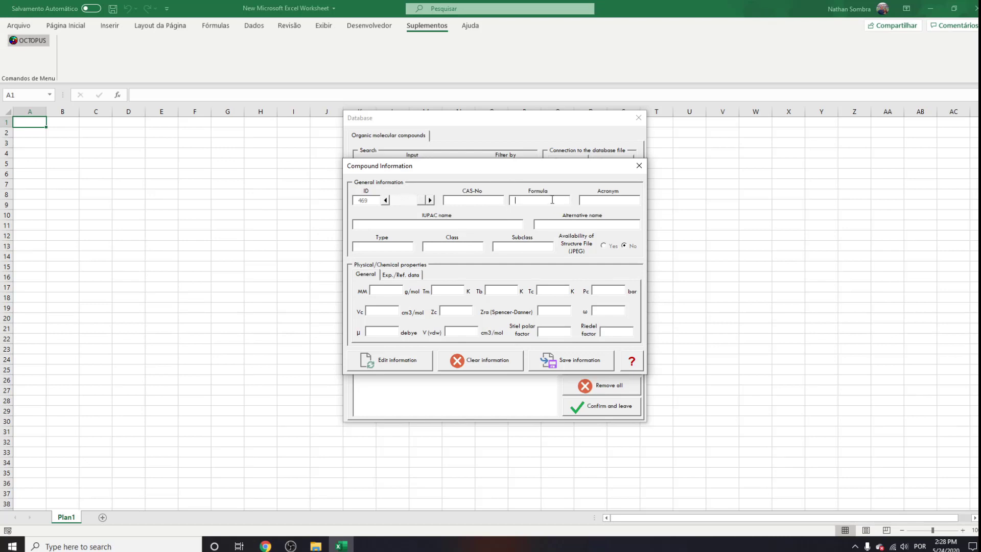
type("C7H14O2")
left_click_drag(534, 168, 468, 187)
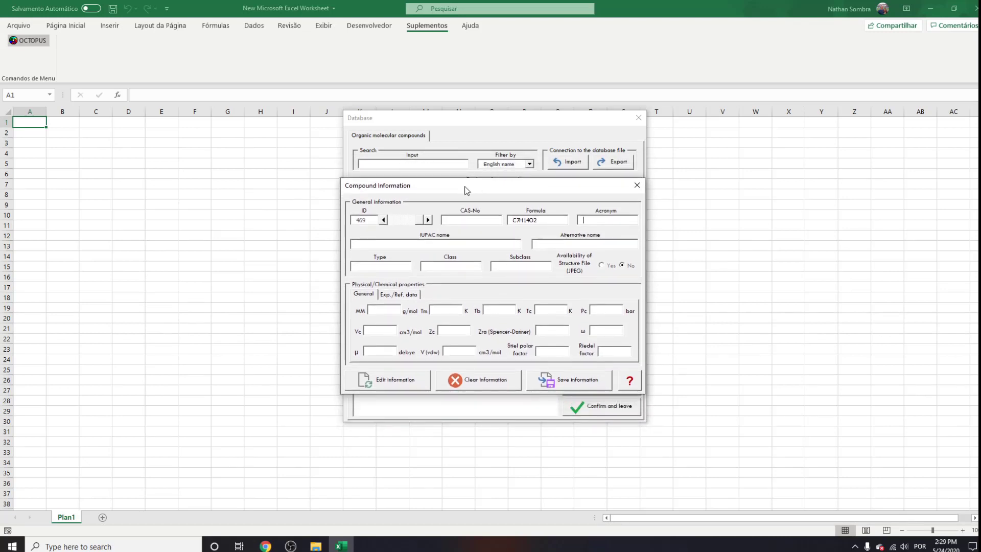
type("ME-C6:0")
left_click(422, 243)
type("methyl hexanoate")
key("Tab")
type("methyl caproate")
left_click(437, 265)
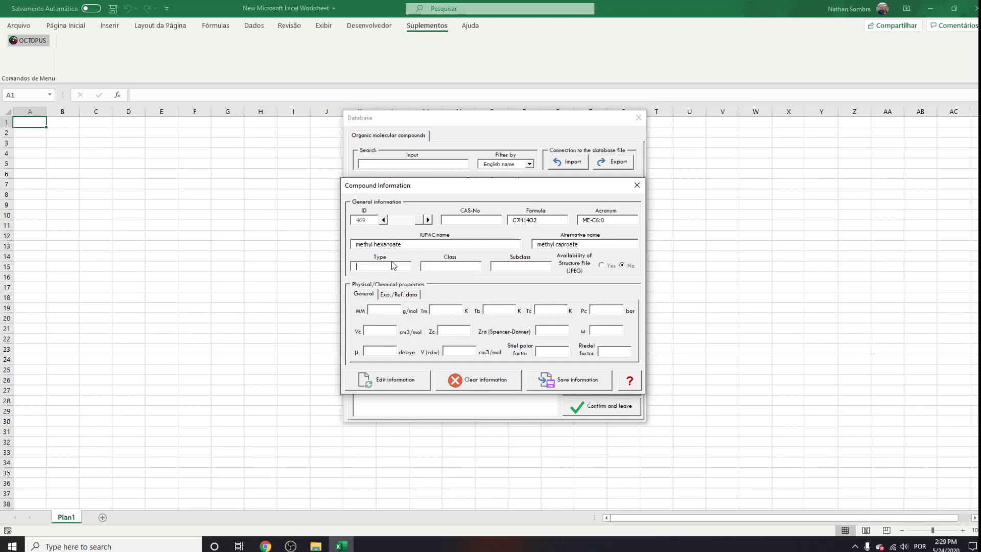
key("Tab")
mouse_move(512, 185)
left_mouse_down()
mouse_move(514, 222)
mouse_move(508, 176)
left_mouse_up()
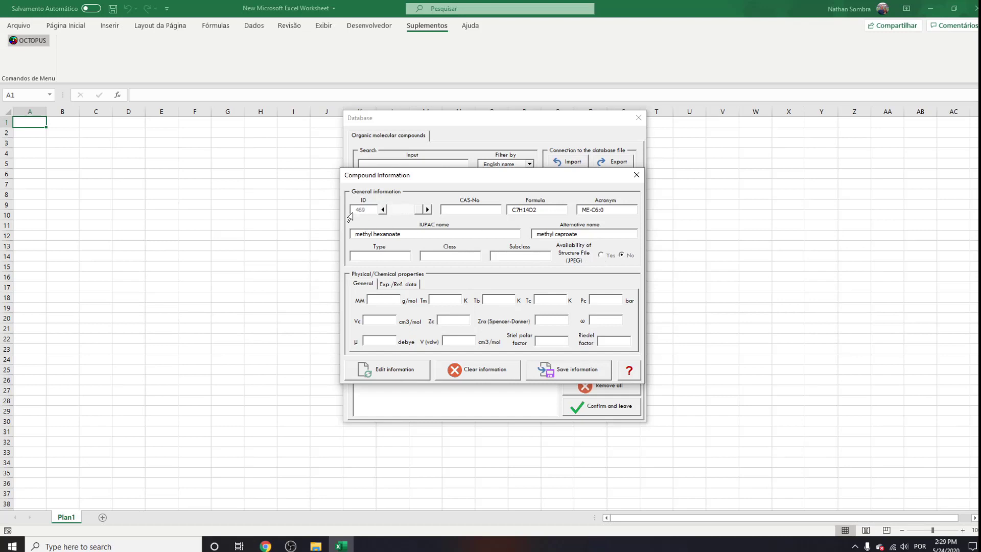
left_click(368, 210)
left_click_drag(368, 210, 351, 214)
left_click(377, 209)
Step: Set the new compound's boiling temperature Tb to 423,30 K, critical temperature Tc to 612 K and critical pressure Pc to 28,80 bar
left_click(513, 301)
type("423,30")
left_click(545, 300)
type("612")
left_click(608, 299)
type("28,80")
Step: Consult the property descriptions, set the acentric factor to 0,4043, and save the new compound's information
left_click(629, 371)
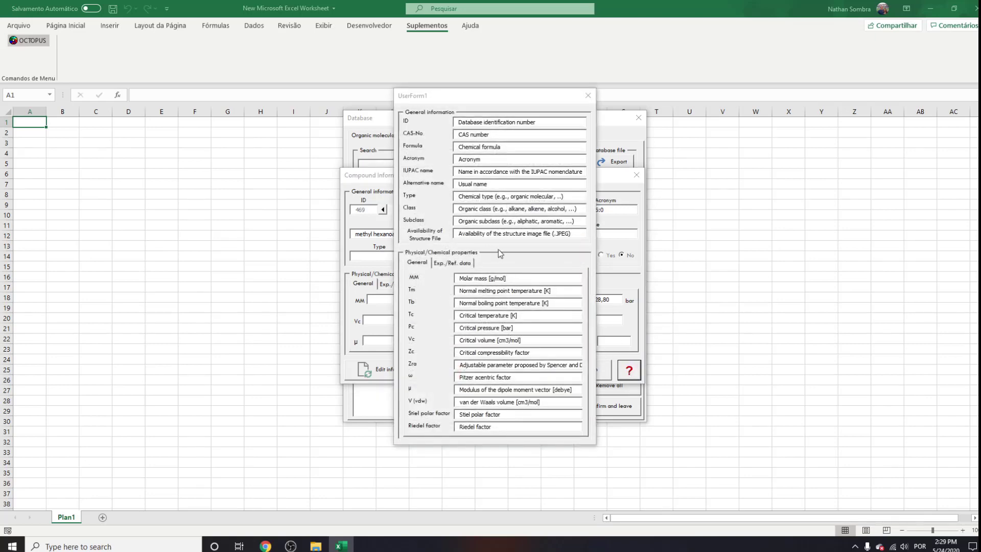
left_click(587, 96)
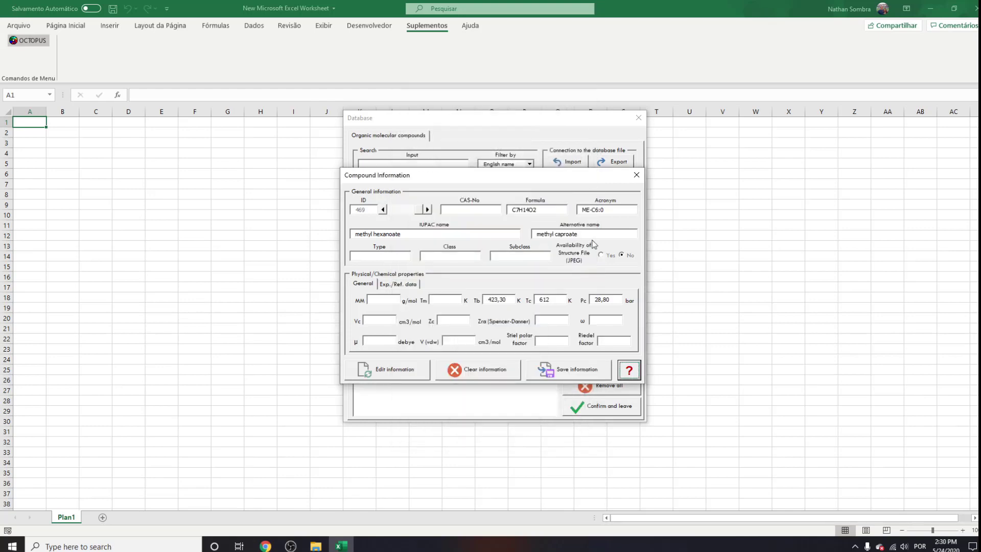
left_click(609, 321)
type("0,4042")
left_click(551, 370)
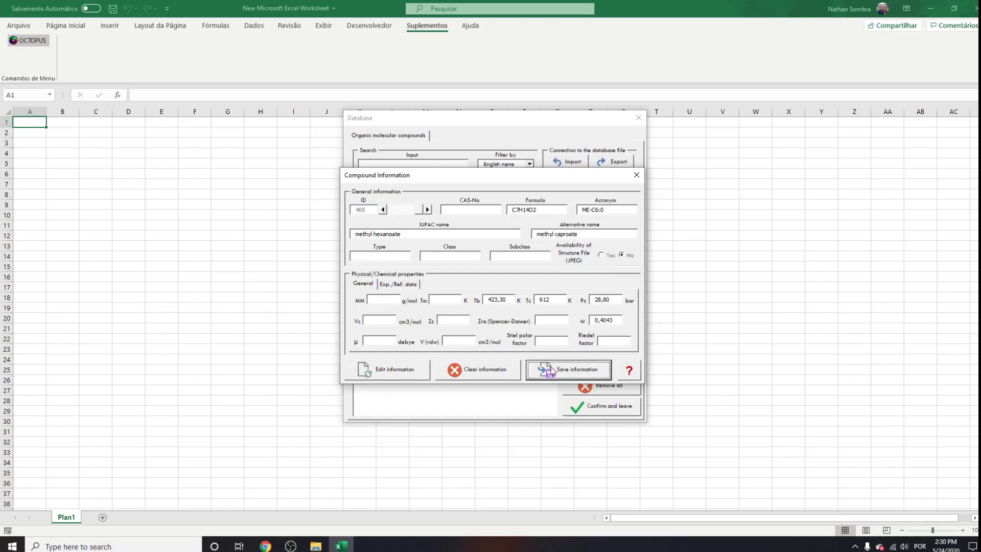
left_click(634, 177)
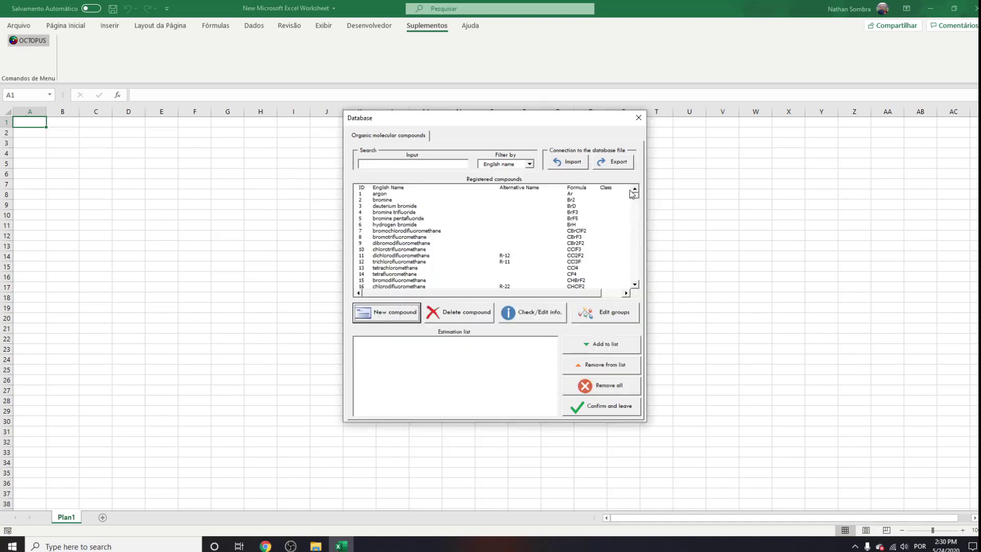
Step: Open the methyl hexanoate record in edit mode, check its structure file availability option, and close the database
left_click_drag(634, 196, 633, 284)
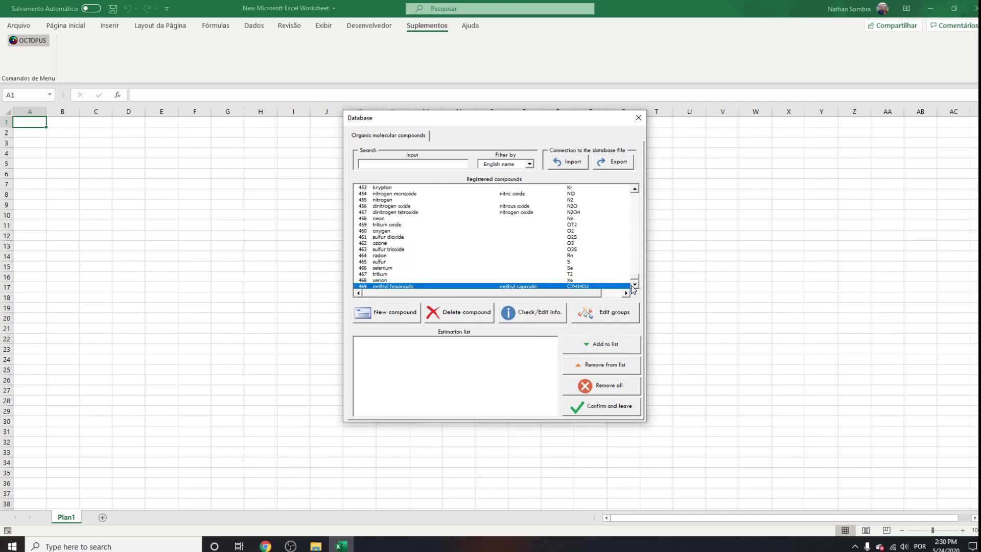
left_click(524, 316)
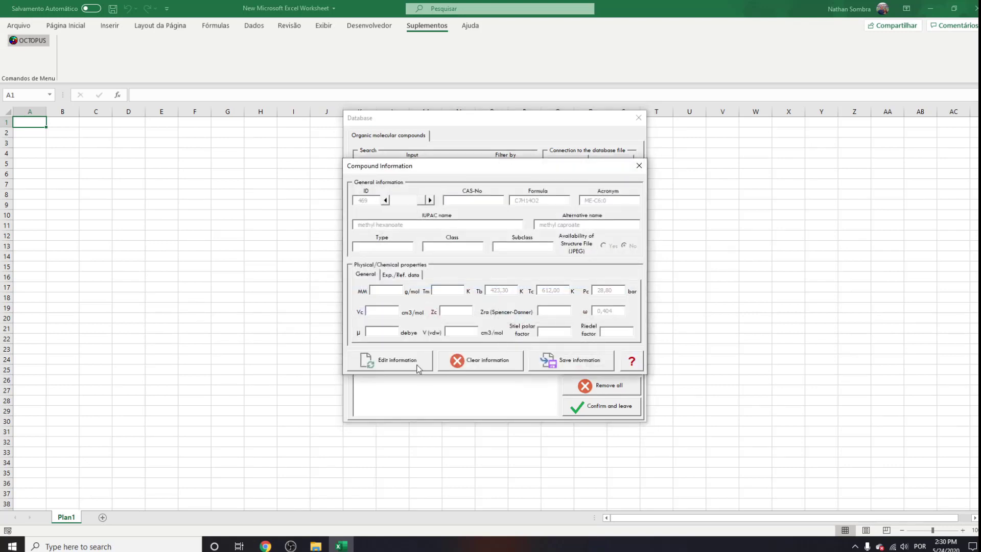
left_click(416, 364)
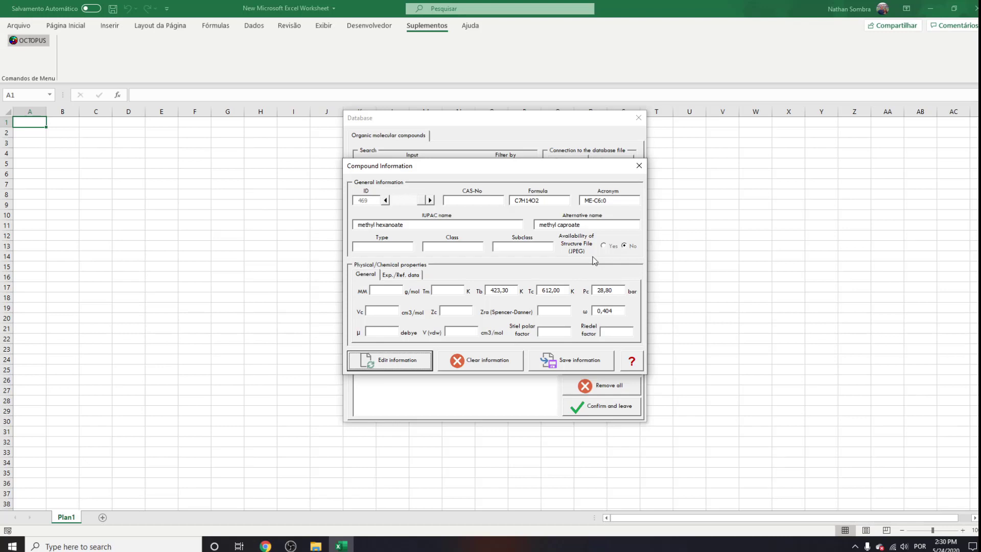
left_click(624, 246)
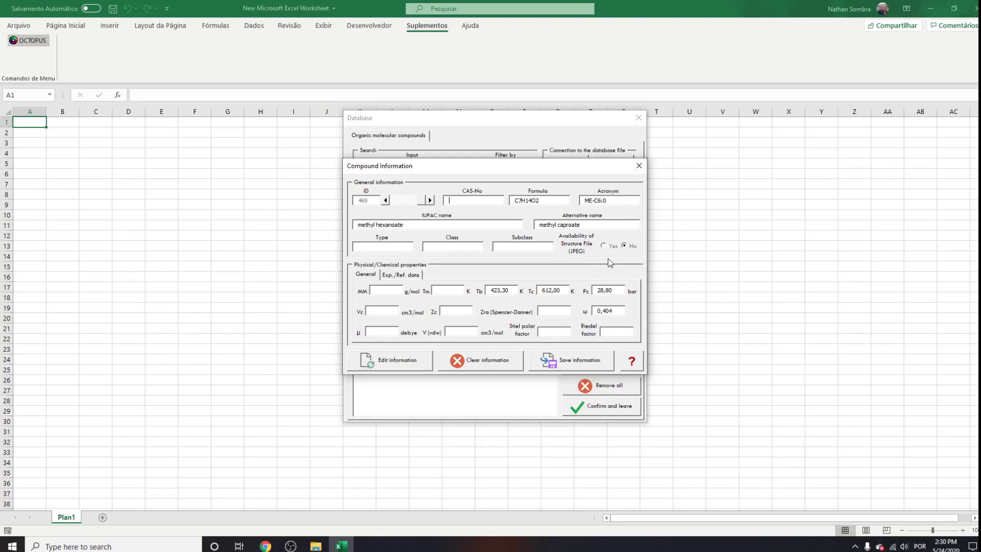
left_click(638, 165)
left_click(638, 118)
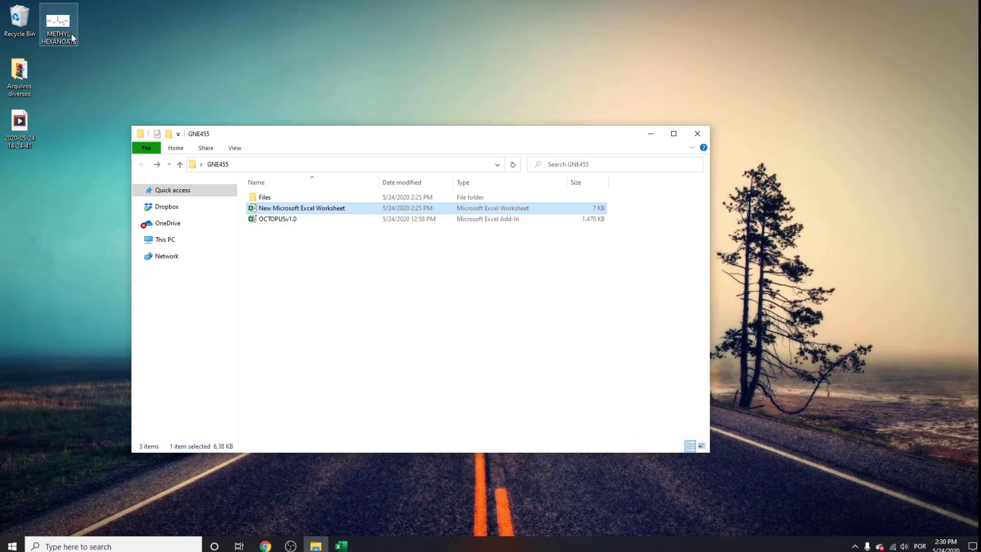
Step: Move the METHYL HEXANOATE image from the Desktop into the Structures folder inside GNE455's Files folder
left_click_drag(71, 33, 302, 112)
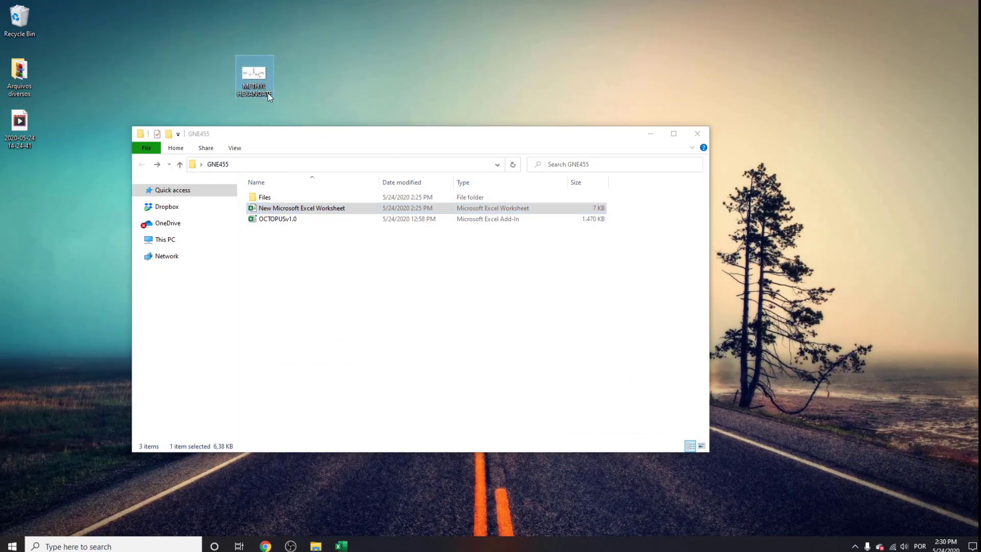
double_click(309, 198)
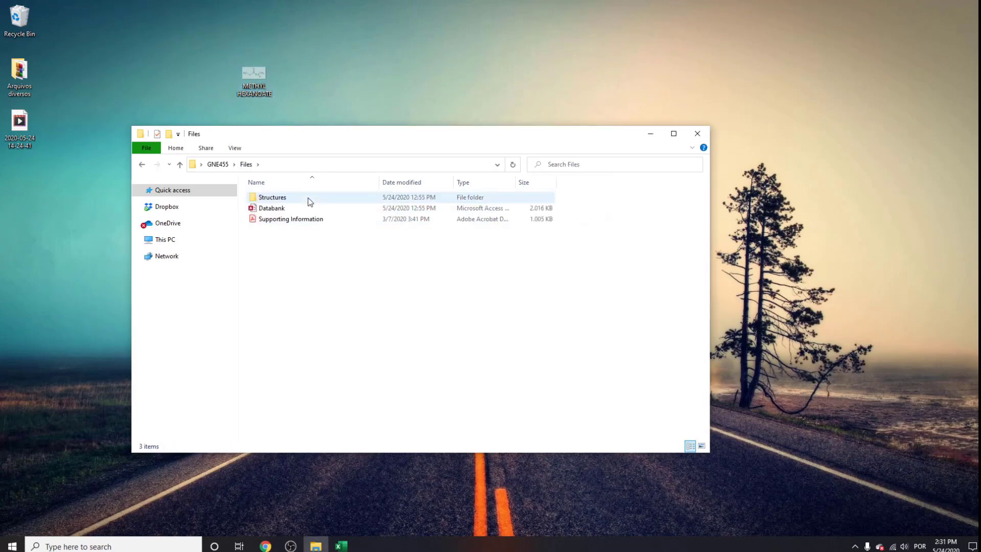
double_click(309, 200)
key("ctrl+v")
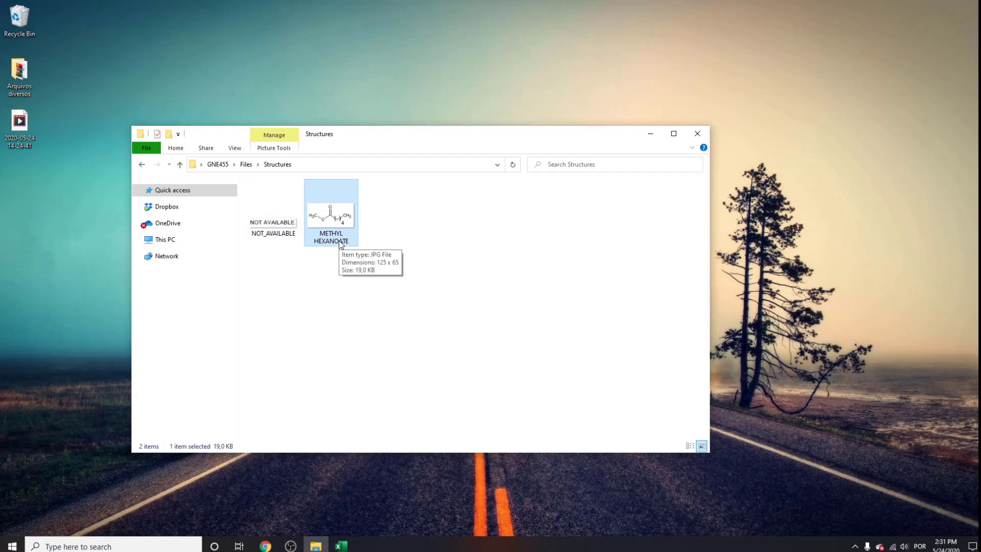
Step: Switch back to Excel, reopen the OCTOPUS database, look for methyl hexanoate in the compound list, and close the database
left_click(341, 545)
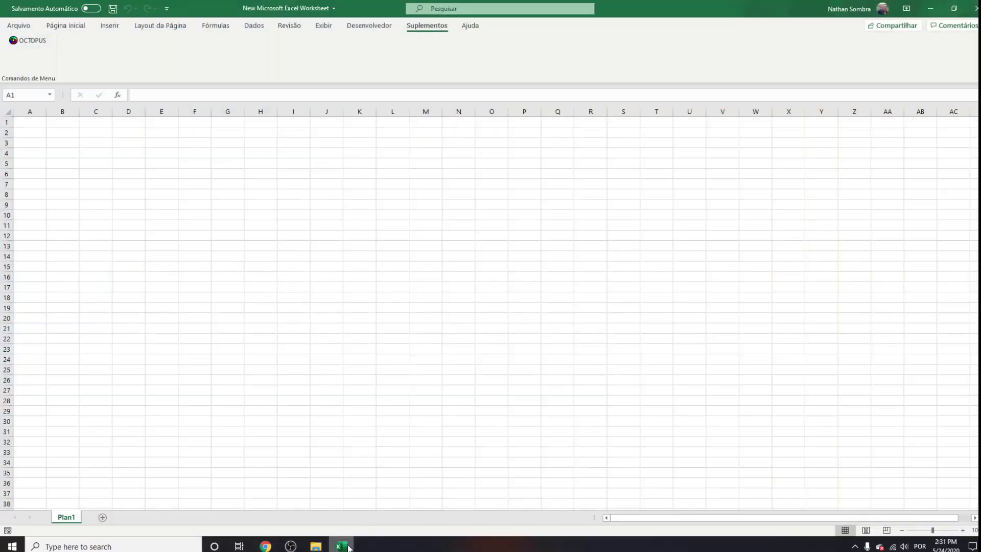
left_click(28, 40)
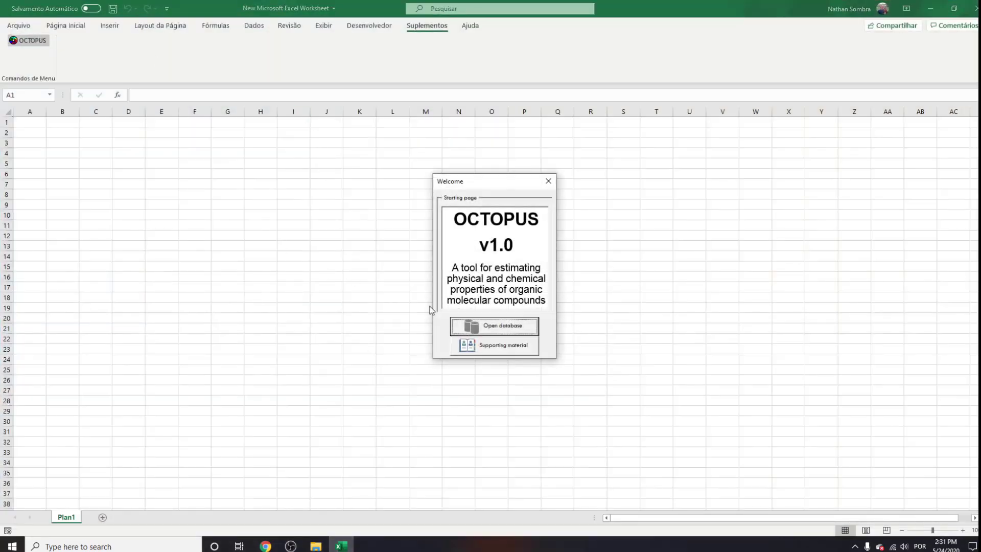
left_click(493, 325)
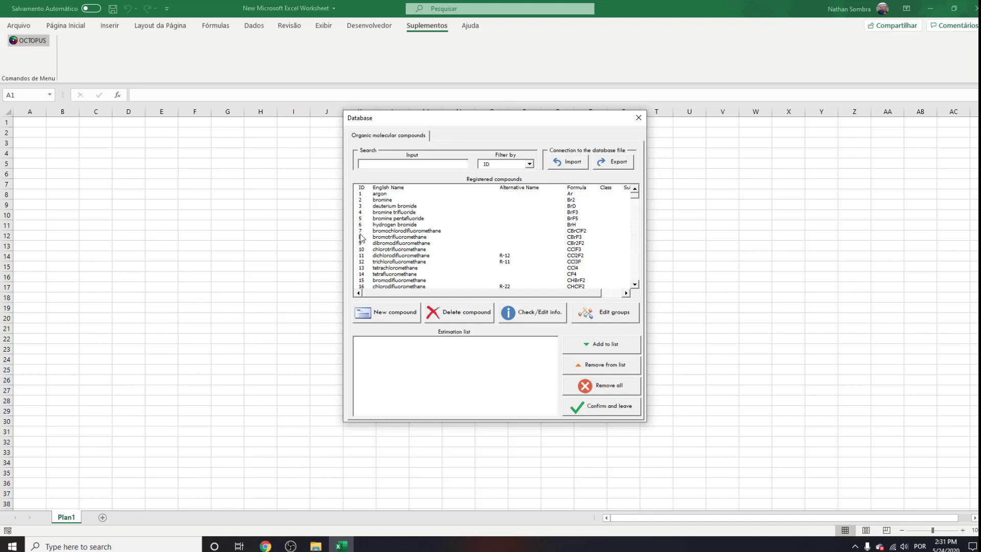
left_click_drag(635, 195, 636, 283)
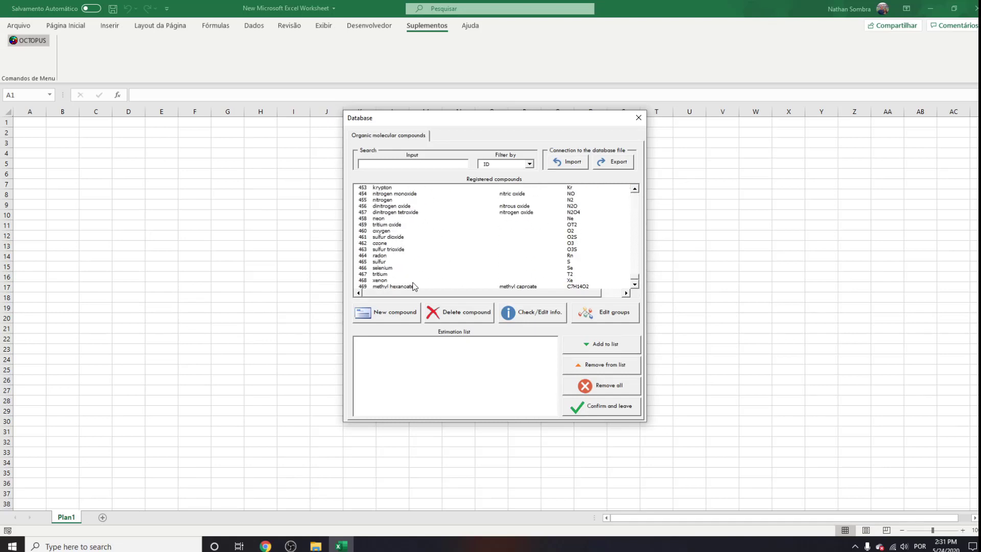
left_click(637, 118)
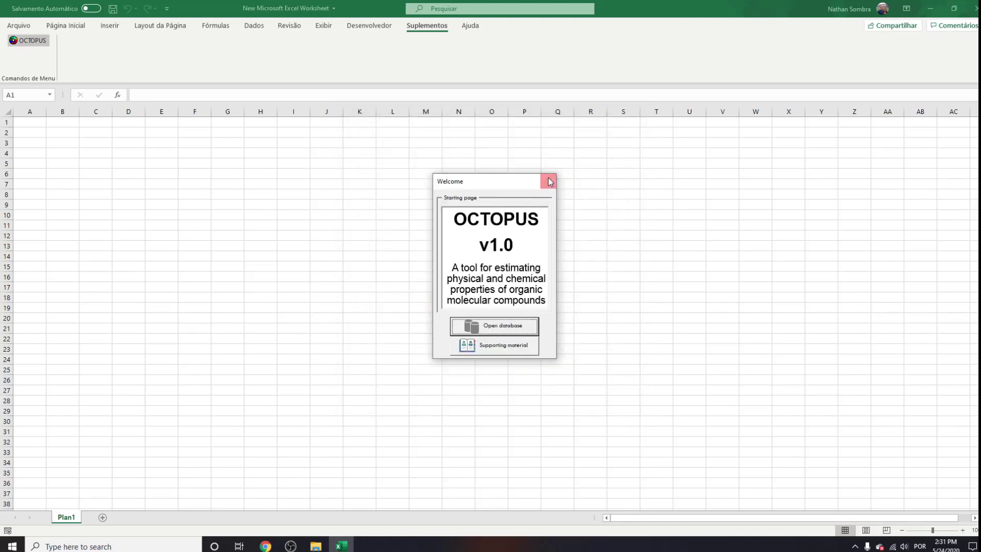
Step: Close the OCTOPUS start page, switch to File Explorer, and rename the METHYL HEXANOATE image in the Structures folder to 469
left_click(546, 179)
left_click(340, 546)
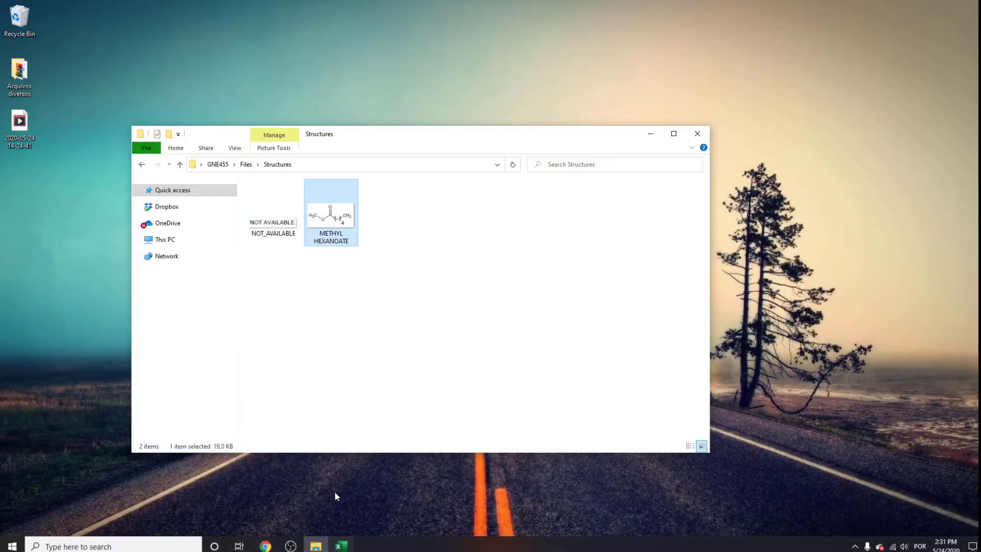
right_click(338, 240)
left_click(377, 513)
type("469")
left_click(462, 367)
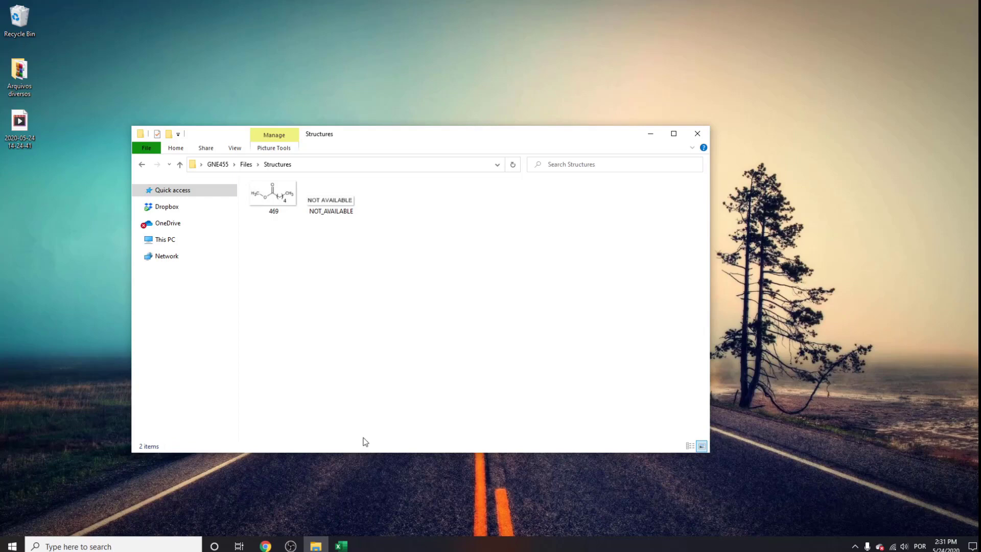
Step: Switch back to Excel, reopen the OCTOPUS database, and search the registered compounds for ID 469
left_click(340, 546)
left_click(28, 40)
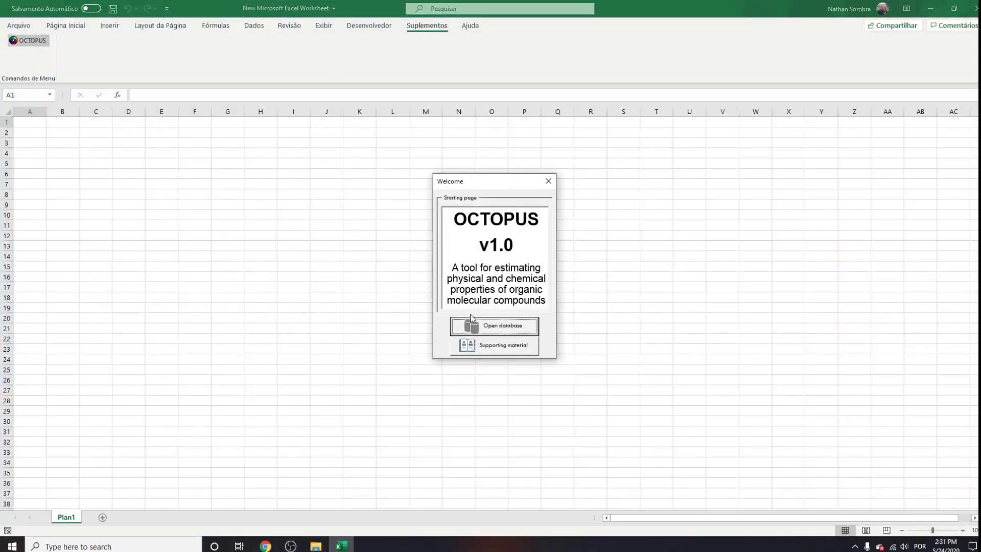
left_click(494, 325)
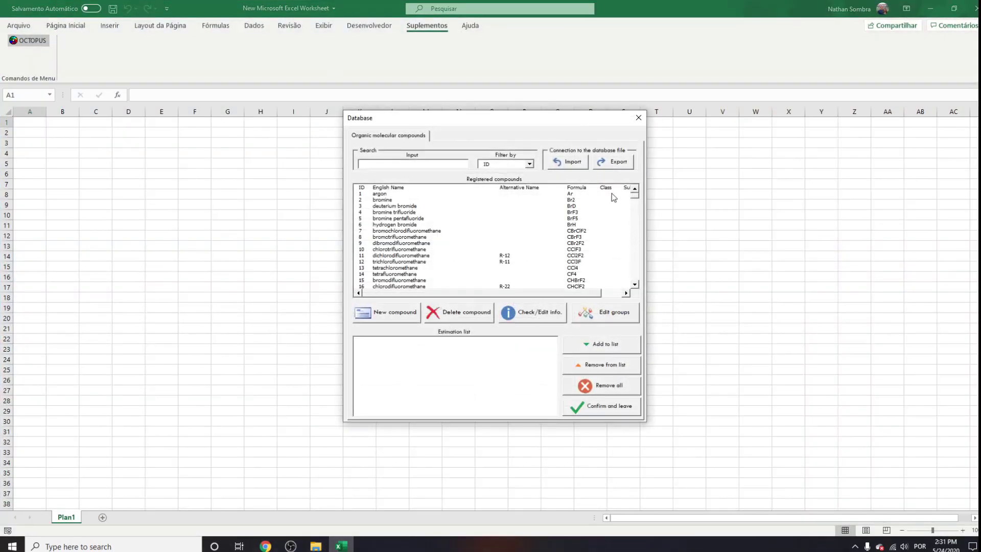
left_click(450, 164)
type("469")
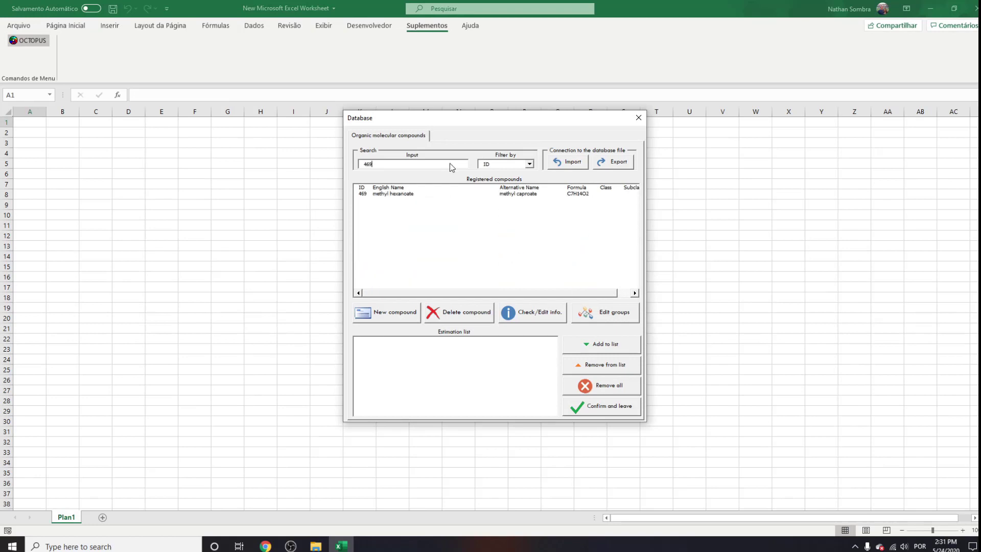
Step: Open the methyl hexanoate record in edit mode, check its structure file availability setting, and close the record
left_click(433, 195)
left_click(532, 312)
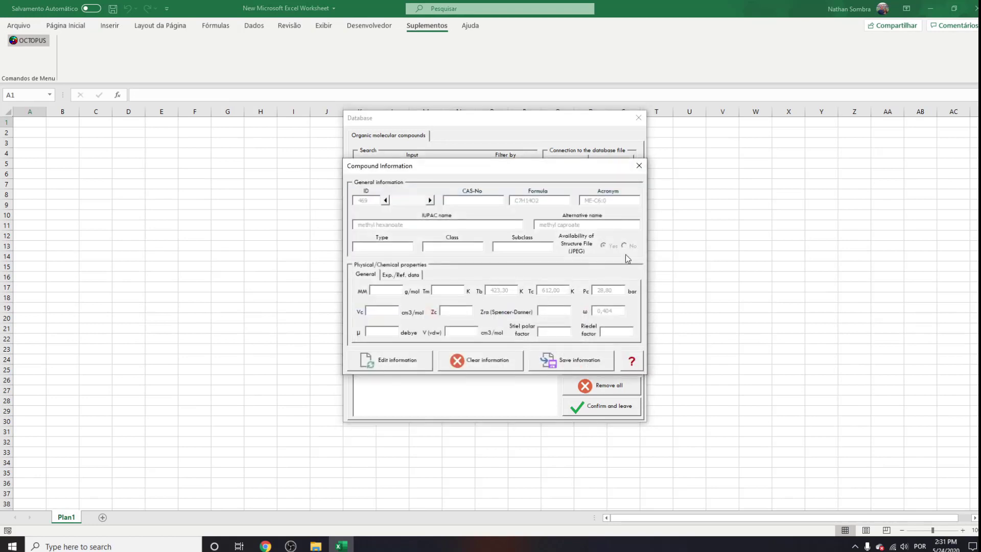
left_click(361, 364)
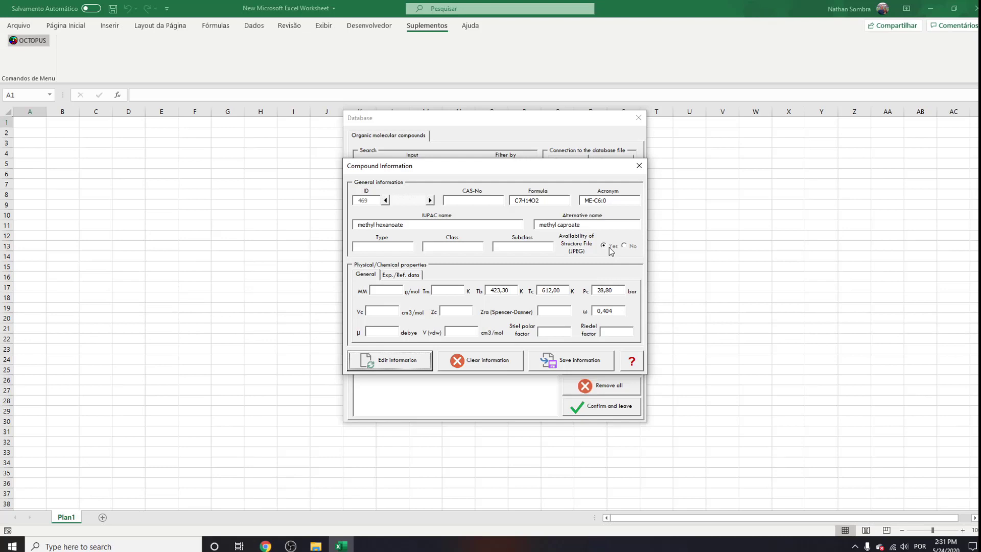
left_click(638, 166)
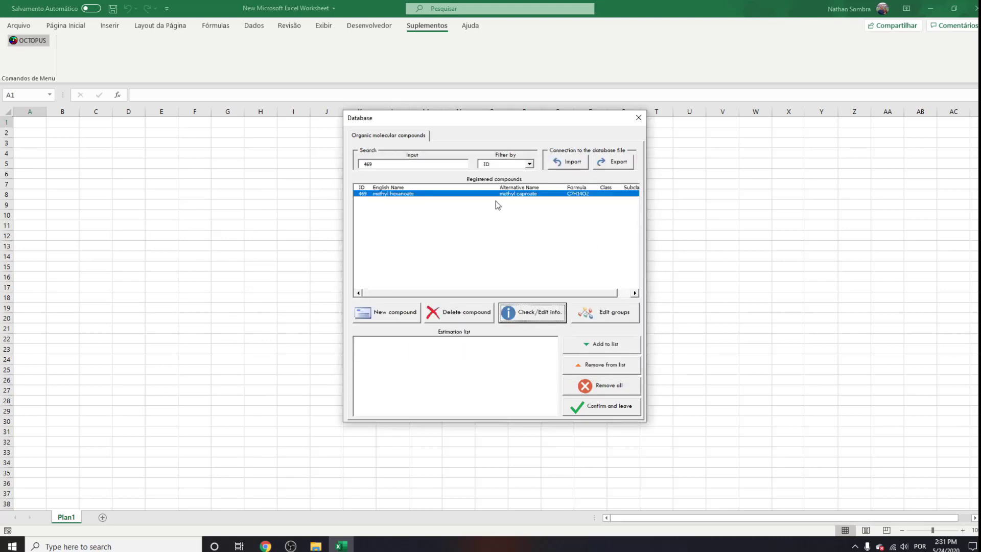
Step: Clear the ID search, select methyl hexanoate in the full compound list, and call up its deletion but decline it
left_click_drag(374, 163, 355, 164)
key("BackSpace")
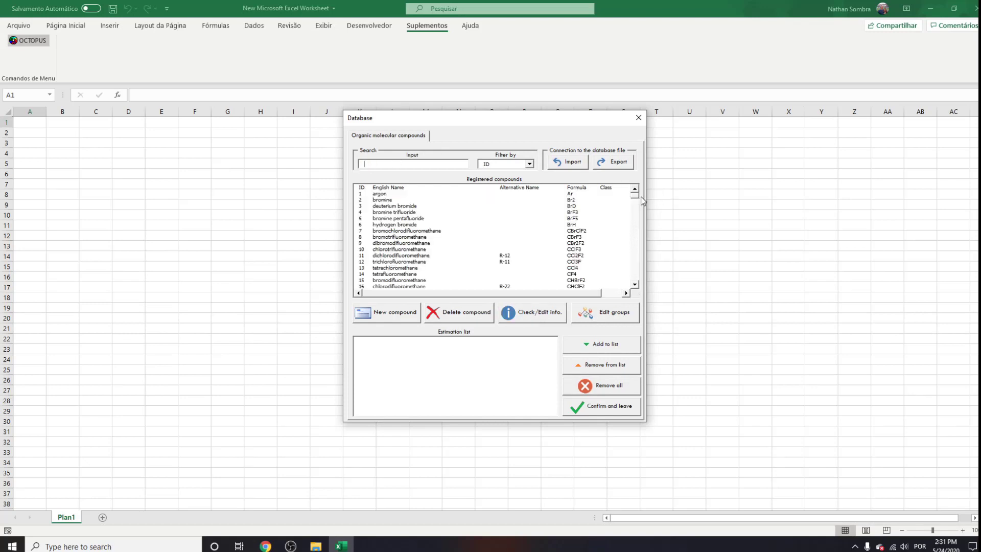
left_click_drag(633, 197, 634, 278)
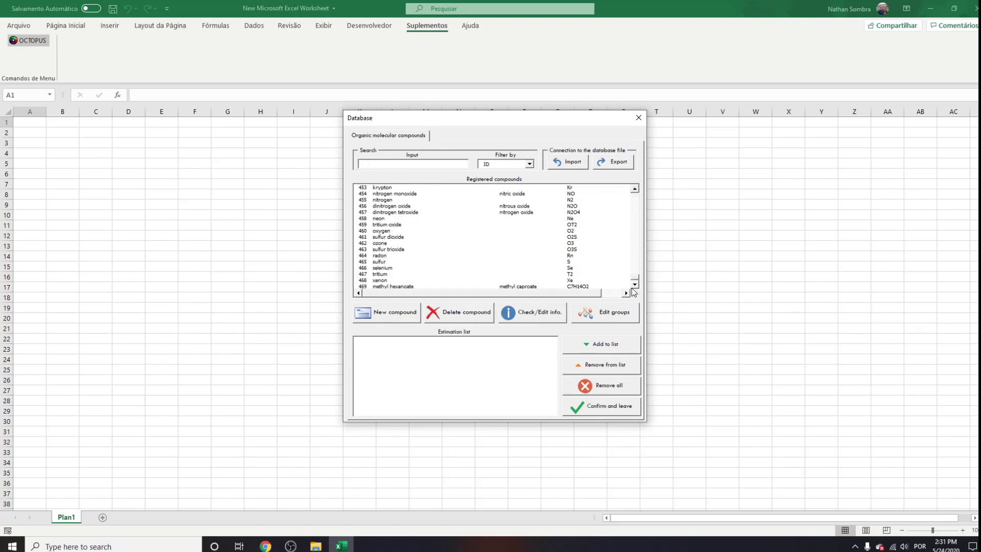
left_click(398, 286)
left_click(473, 321)
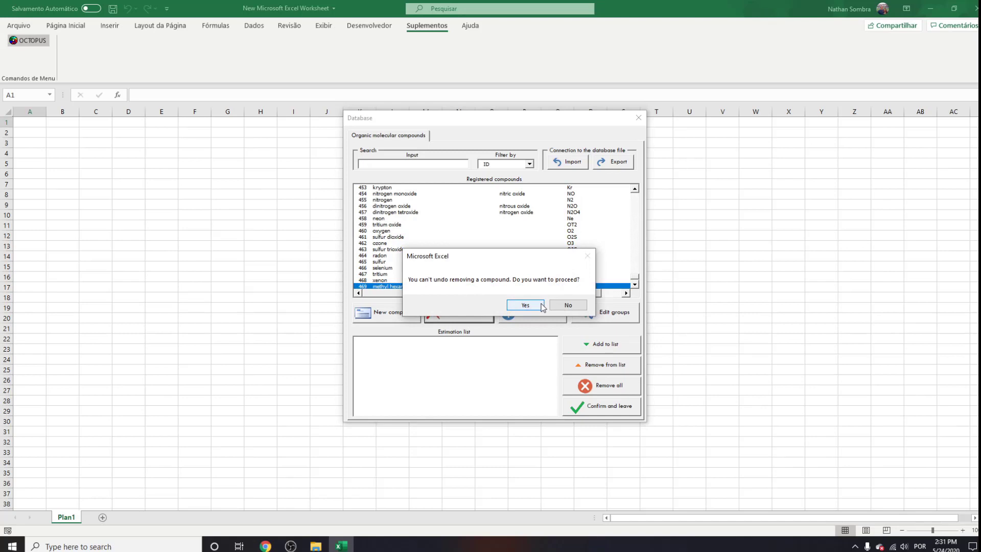
left_click(578, 307)
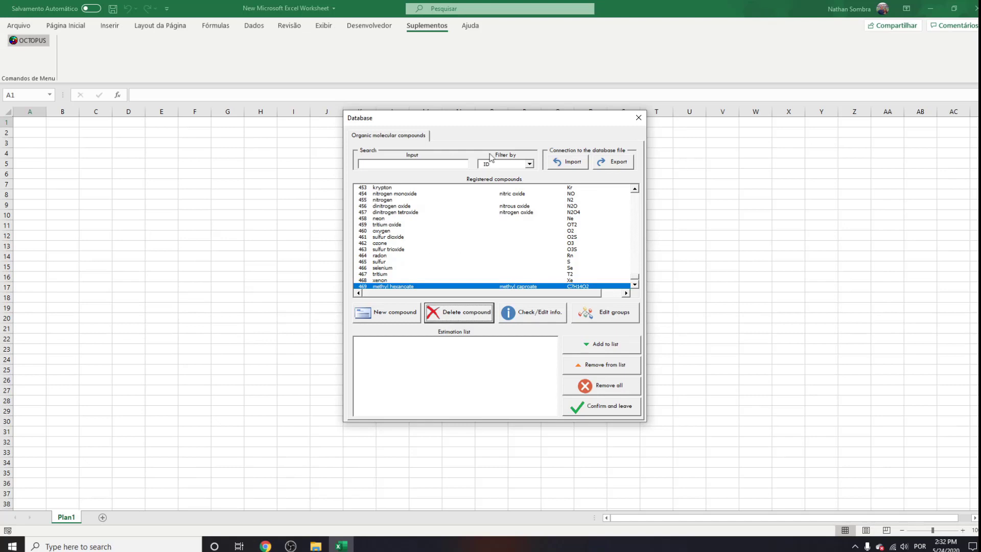
Step: Export the compound database, agreeing to replace the previous Databank file
left_click(617, 165)
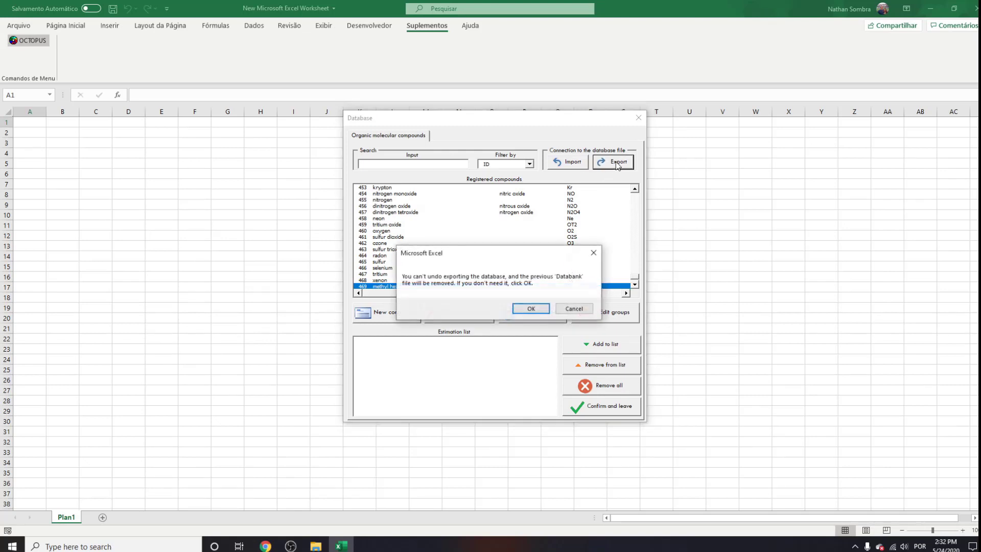
left_click(533, 309)
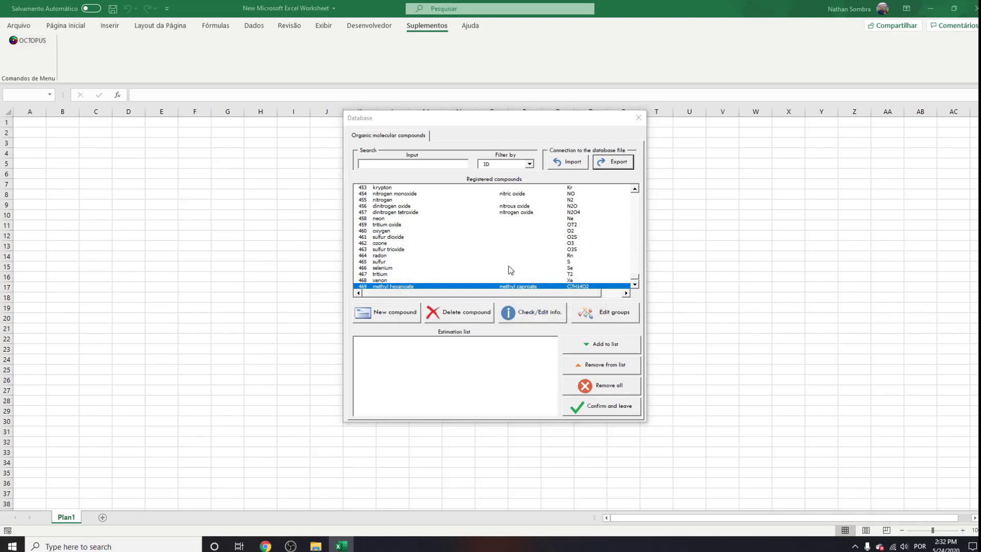
Step: Open the group contribution models for methyl hexanoate, try filtering them by Tm and Tb, and restore the filter to all properties
left_click(583, 314)
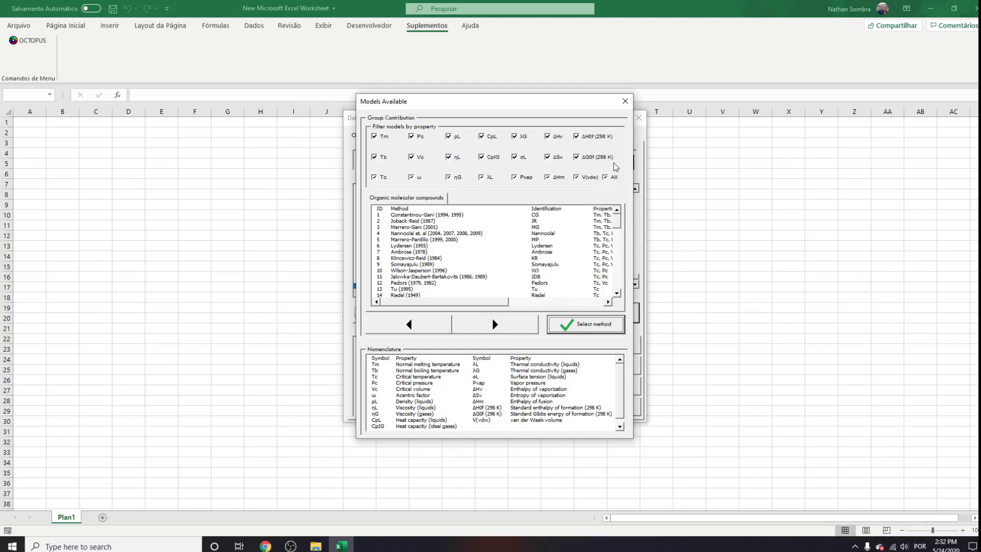
left_click(625, 101)
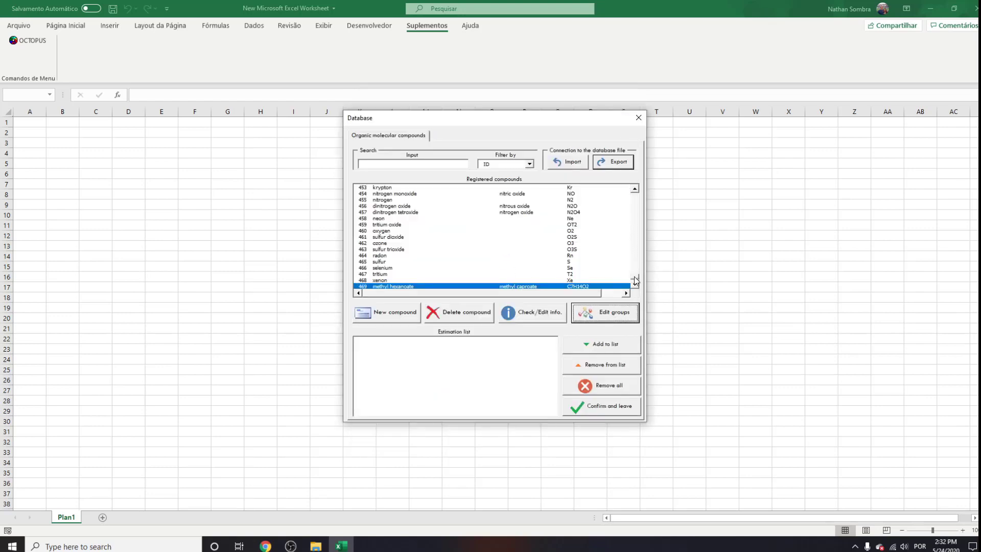
left_click(611, 317)
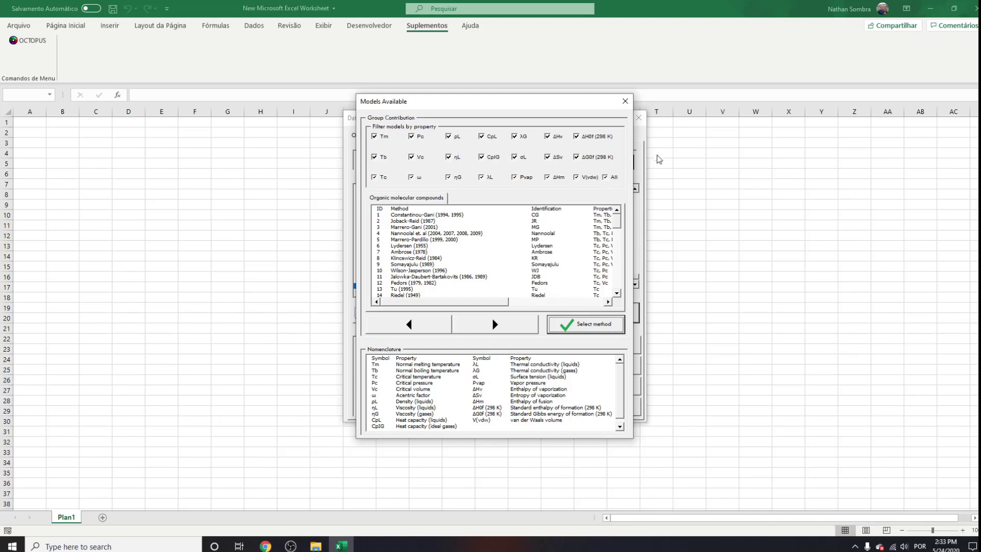
left_click(608, 178)
left_click(383, 137)
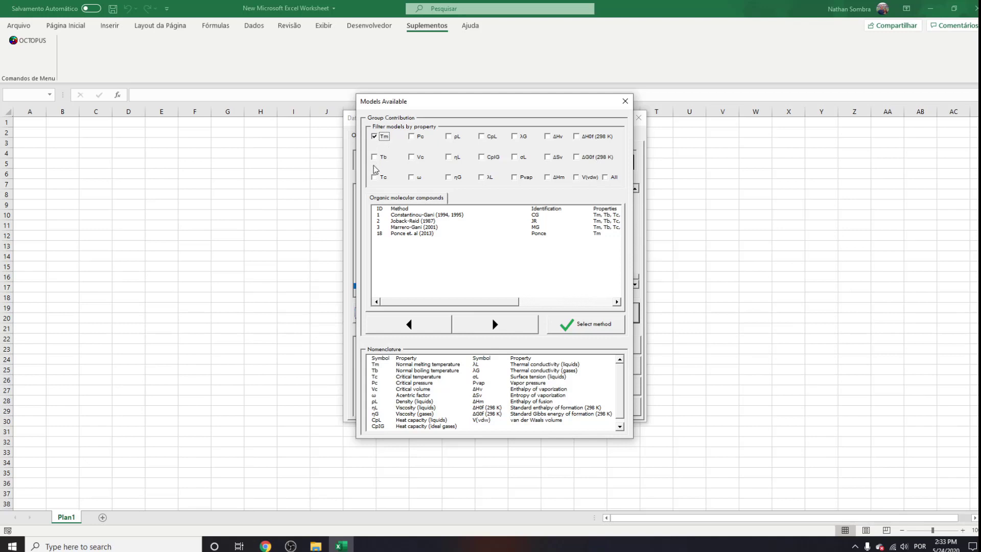
left_click(380, 159)
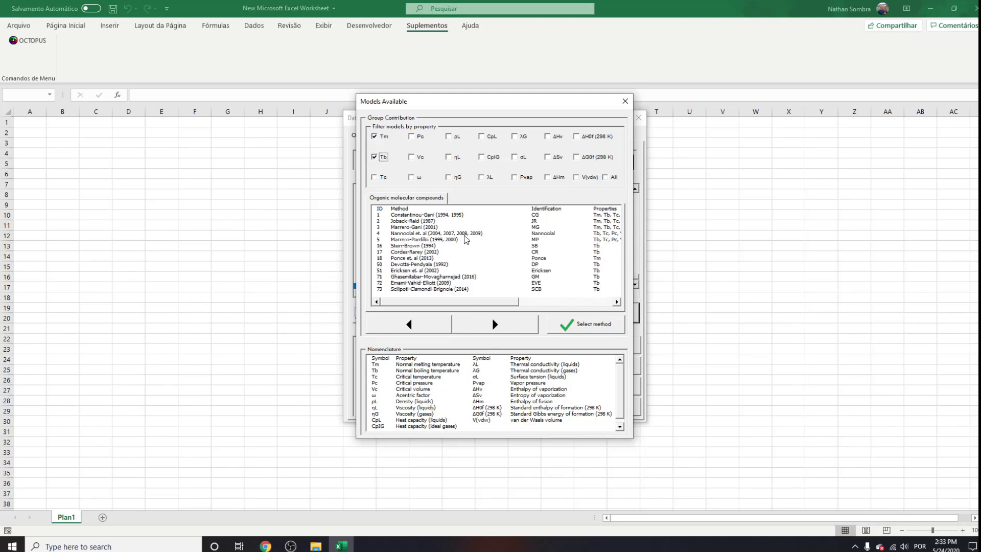
left_click(382, 138)
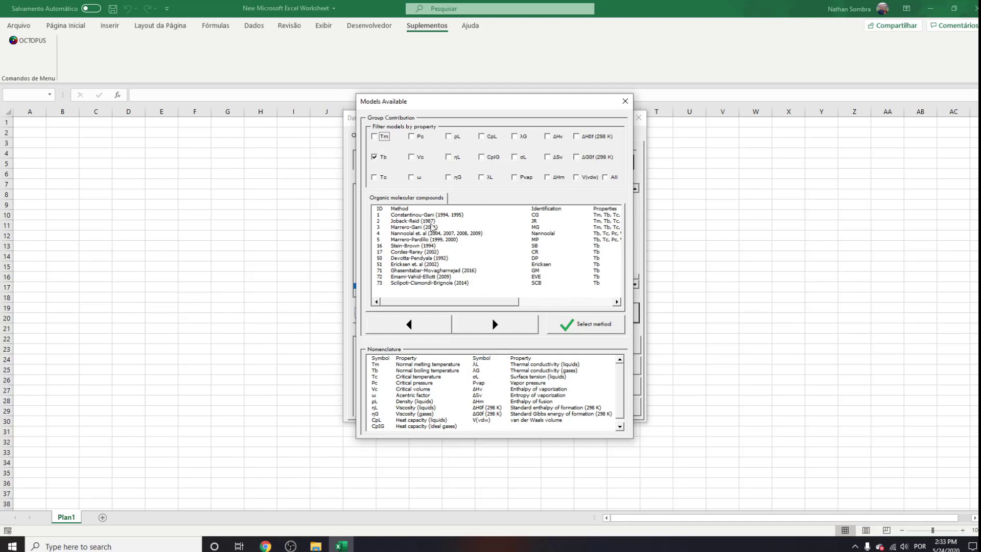
left_click(391, 160)
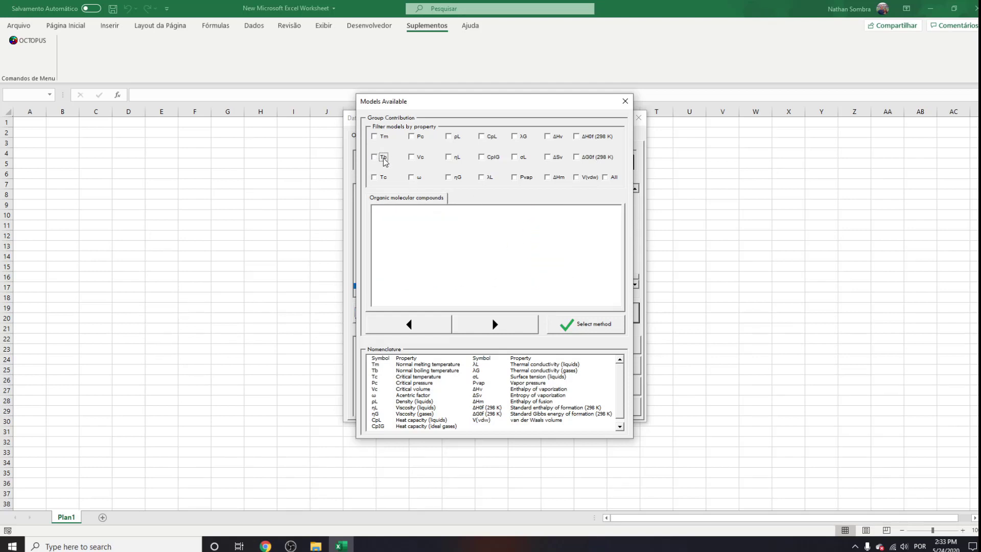
left_click(607, 178)
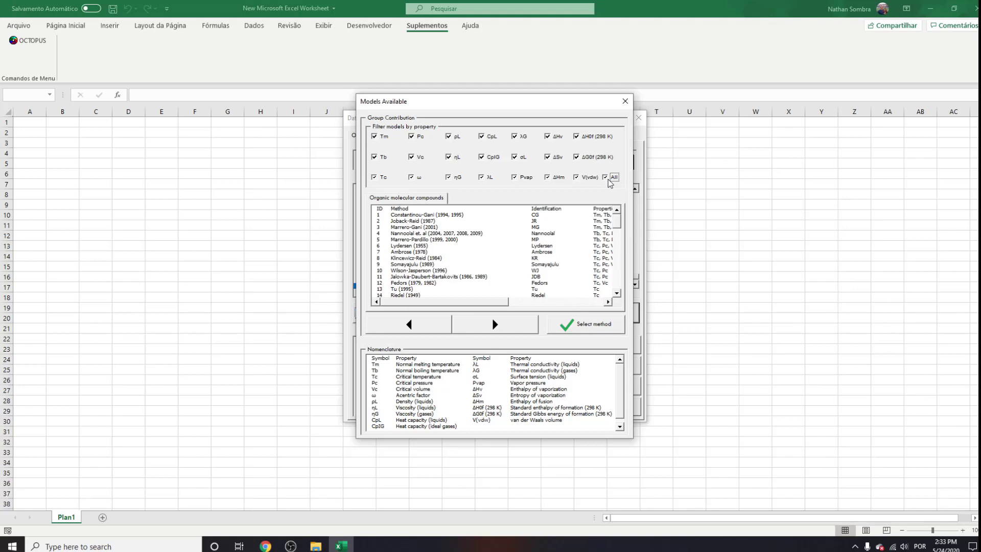
left_click(608, 178)
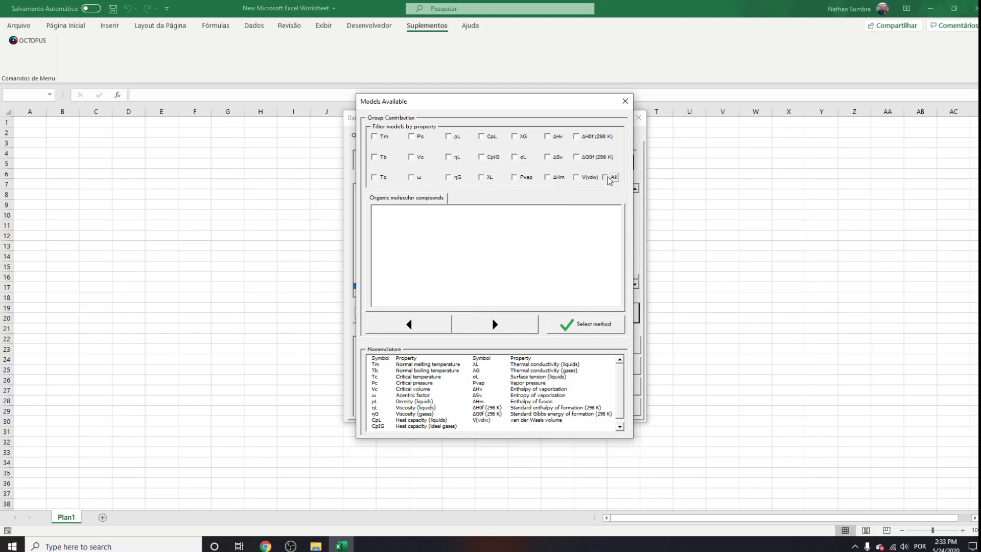
left_click(608, 178)
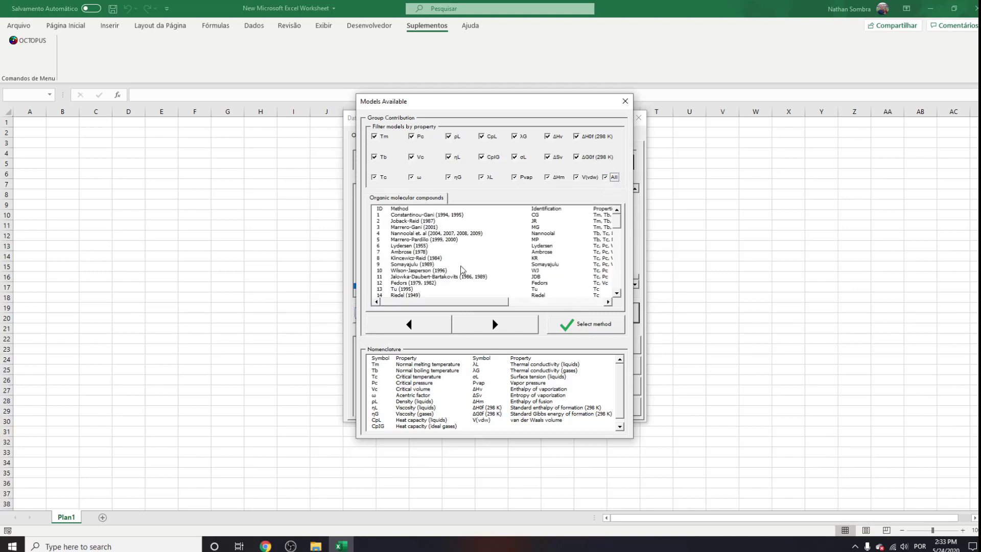
Step: Choose the Constantinou-Gani (1994, 1995) method and add 2 CH3 and 3 CH2 first-order groups to methyl hexanoate
left_click(443, 216)
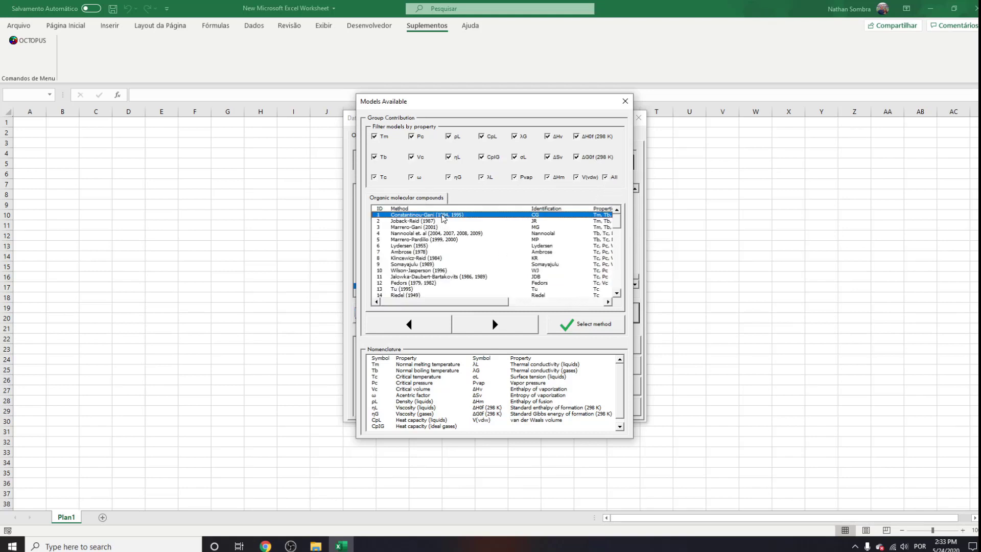
left_click(579, 330)
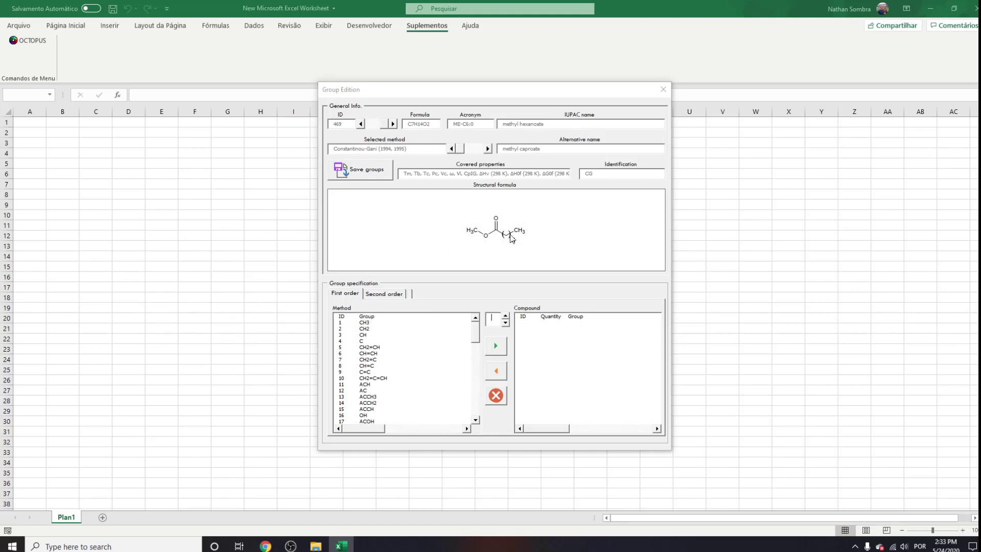
left_click(388, 322)
left_click(505, 315)
left_click(505, 316)
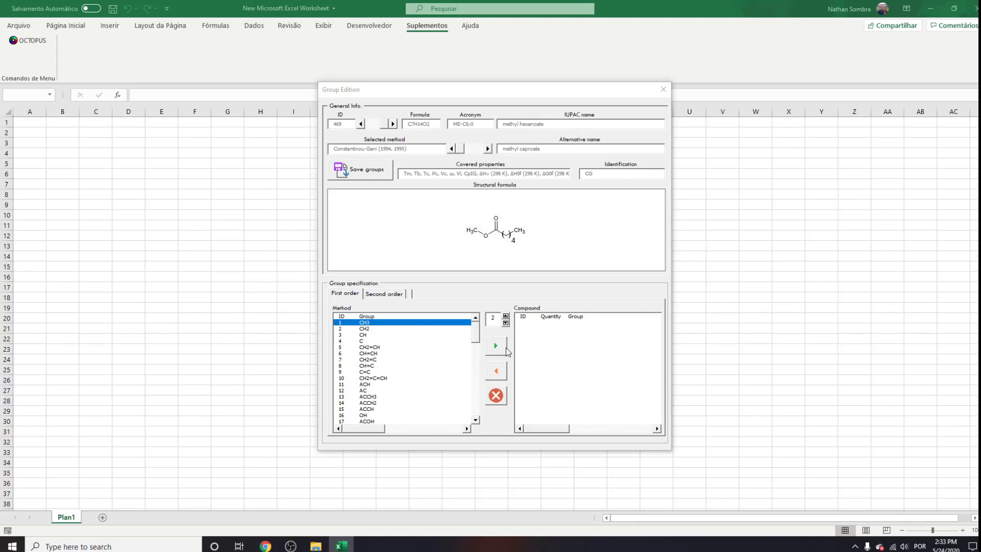
left_click(501, 345)
left_click(407, 330)
left_click(495, 346)
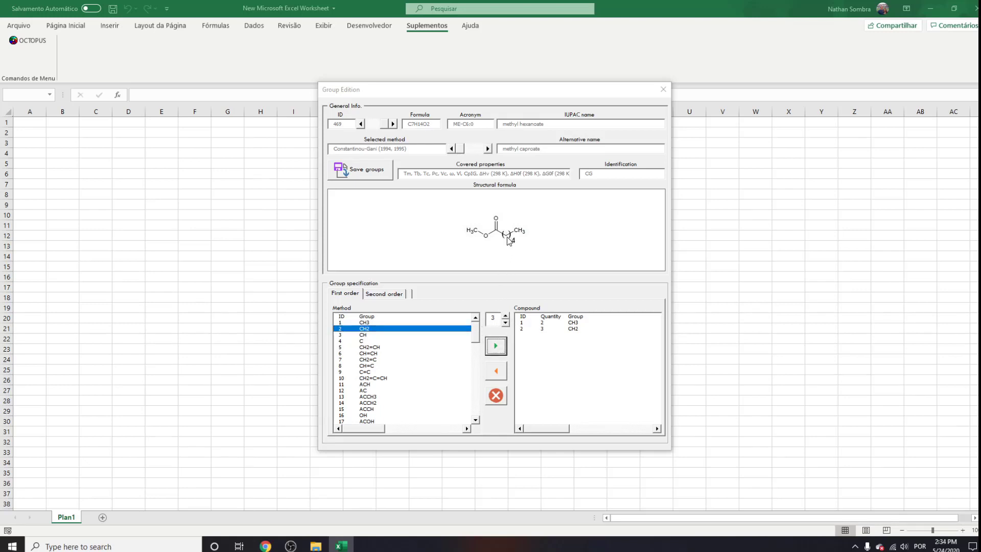
Step: Add 1 CH2COO first-order group to methyl hexanoate and save the groups
left_click_drag(479, 337, 478, 354)
left_click(414, 378)
left_click(505, 323)
left_click(506, 323)
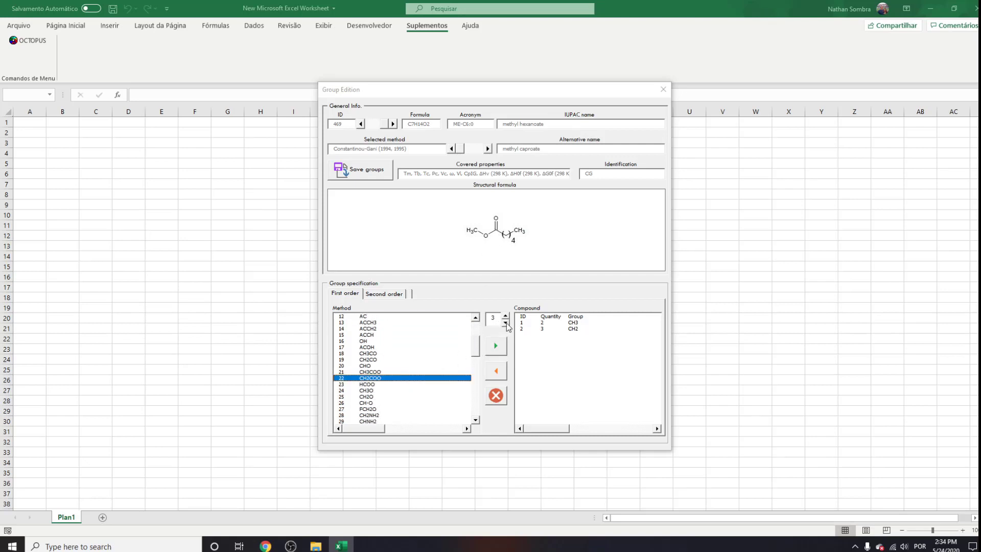
left_click(495, 341)
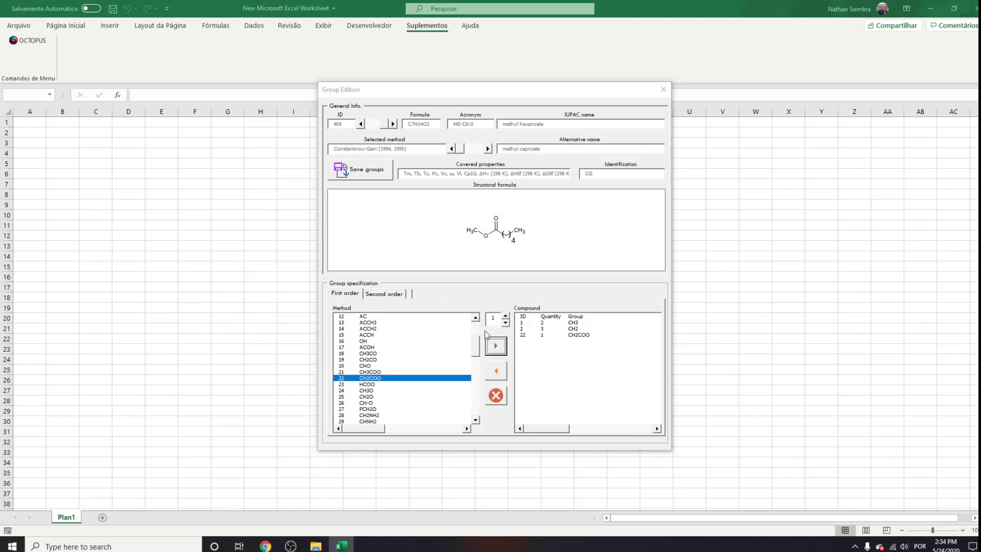
left_click(372, 174)
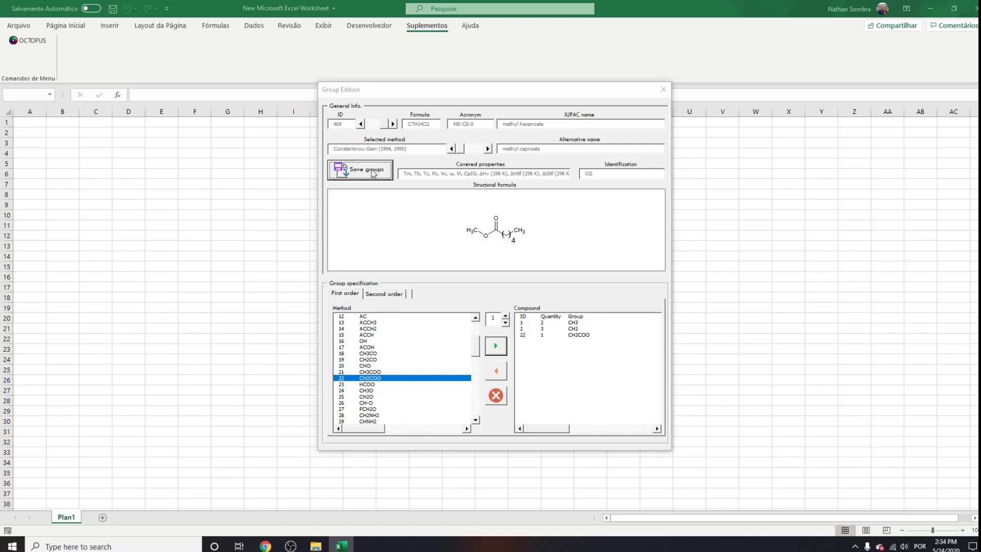
Step: Look over the second-order groups, return to the compound's first-order groups, and save the group specification again
left_click(398, 296)
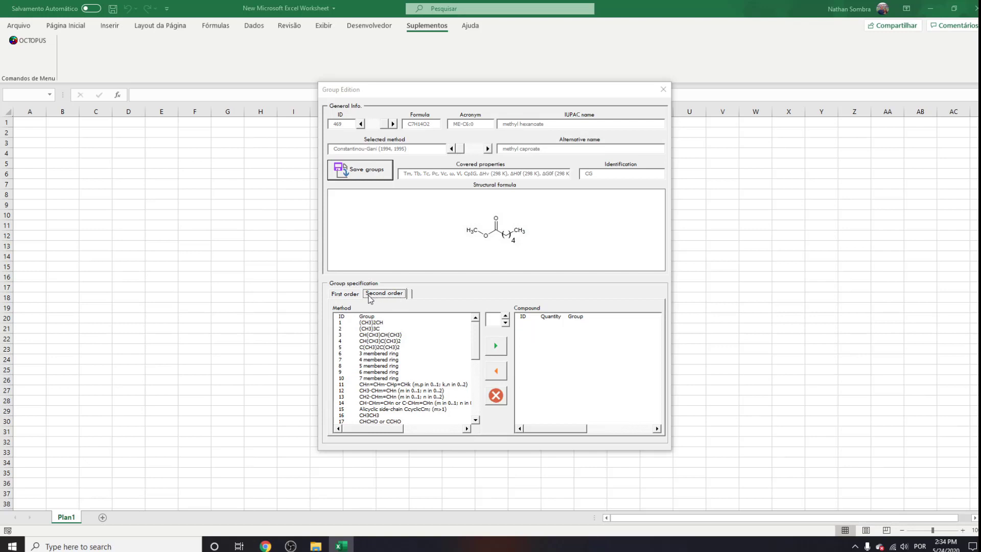
left_click(350, 296)
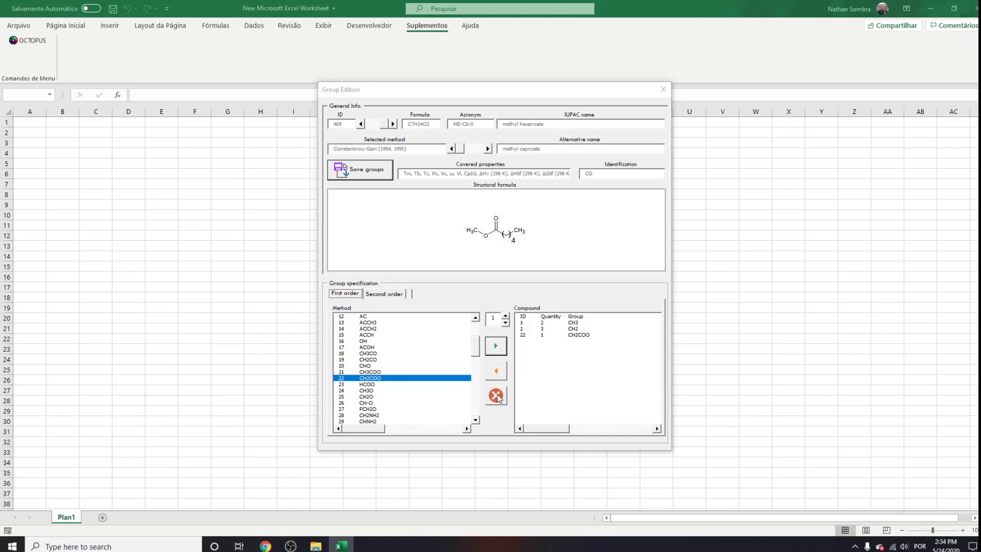
left_click(580, 330)
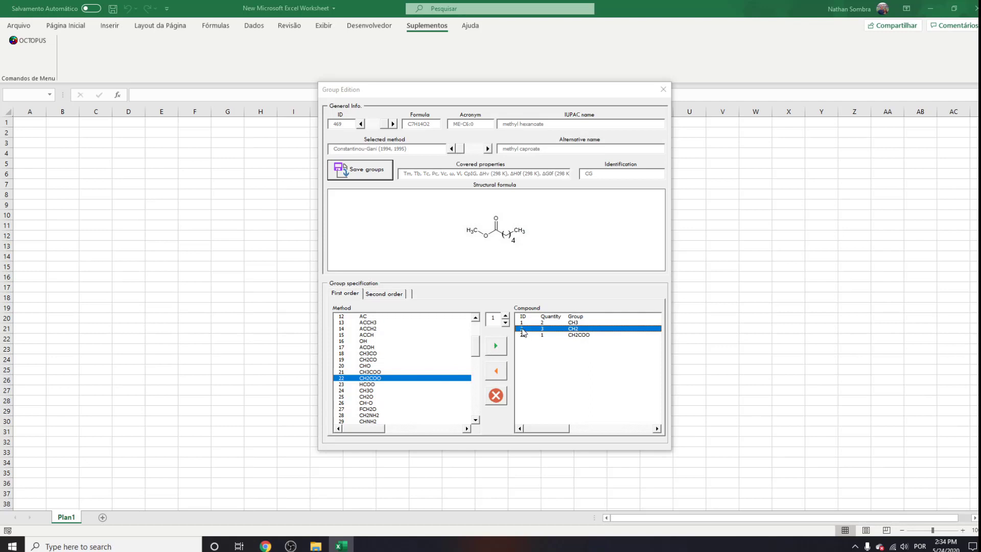
left_click(363, 173)
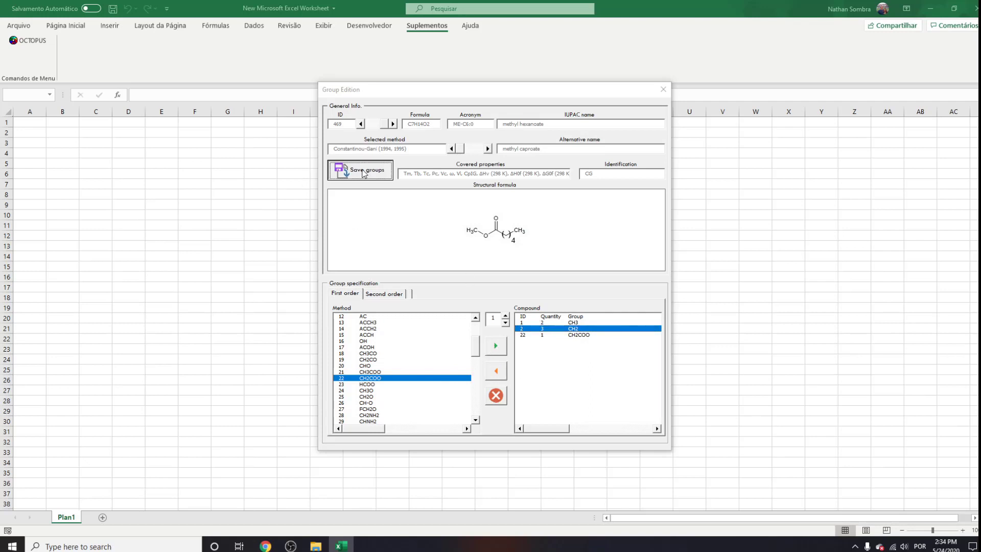
Step: Leave the group edition and model selection, then add methyl hexanoate to the estimation list
left_click(662, 92)
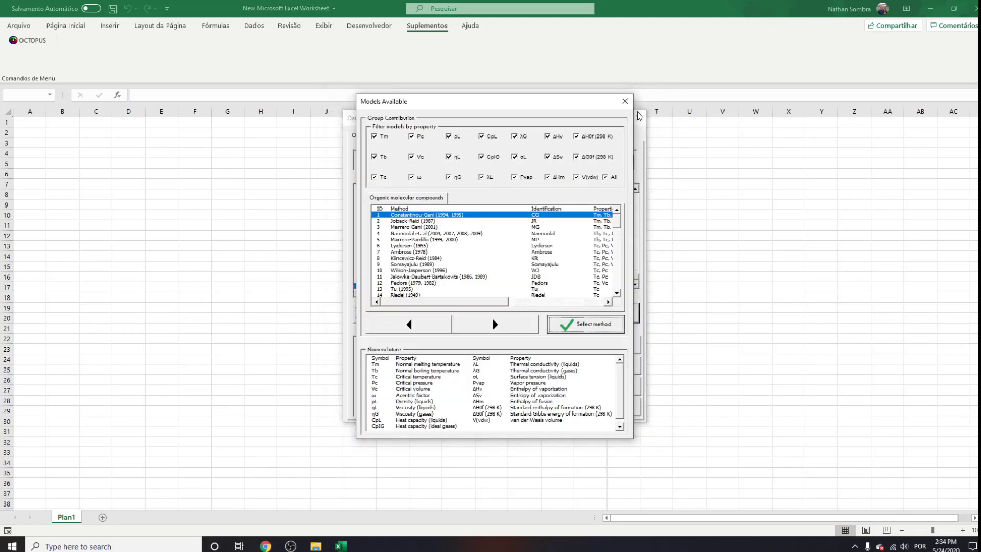
left_click(625, 102)
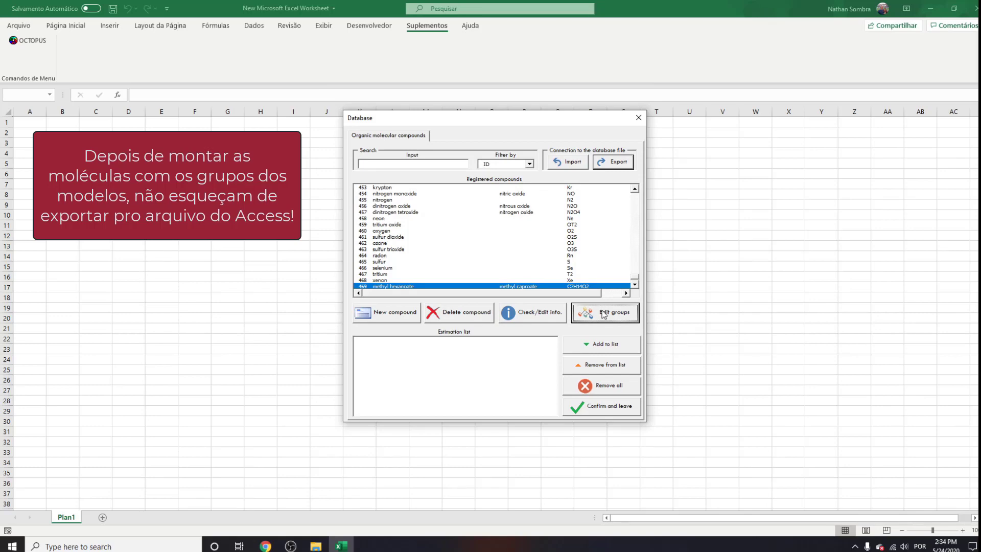
left_click(584, 345)
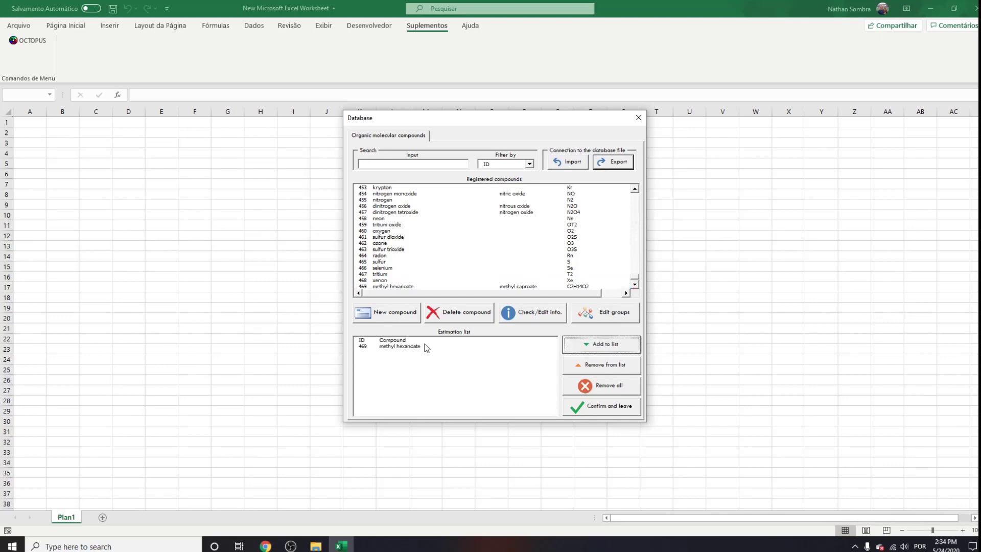
Step: Add nitrogen and oxygen to the estimation list and confirm it to write the compounds' properties into the worksheet
left_click(428, 233)
left_click(428, 199)
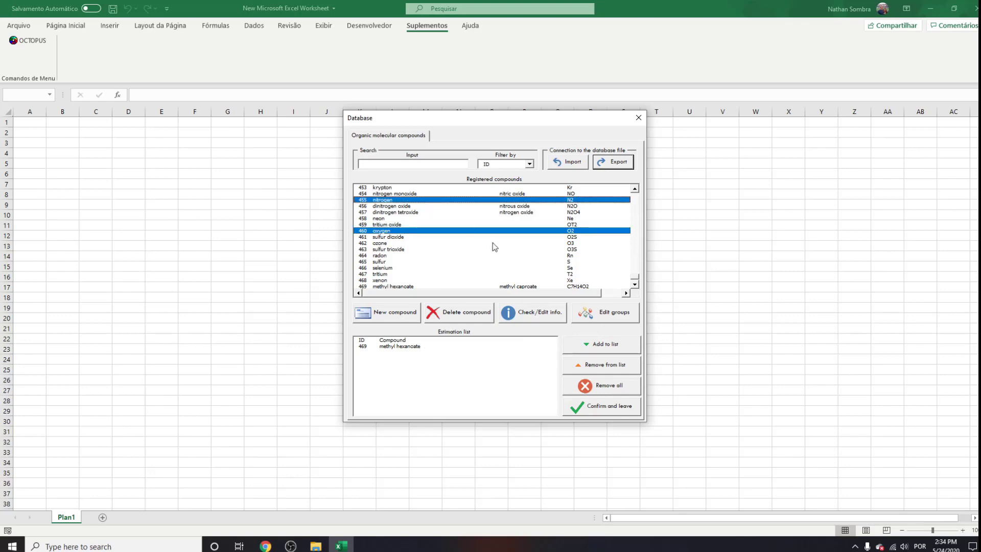
left_click(589, 346)
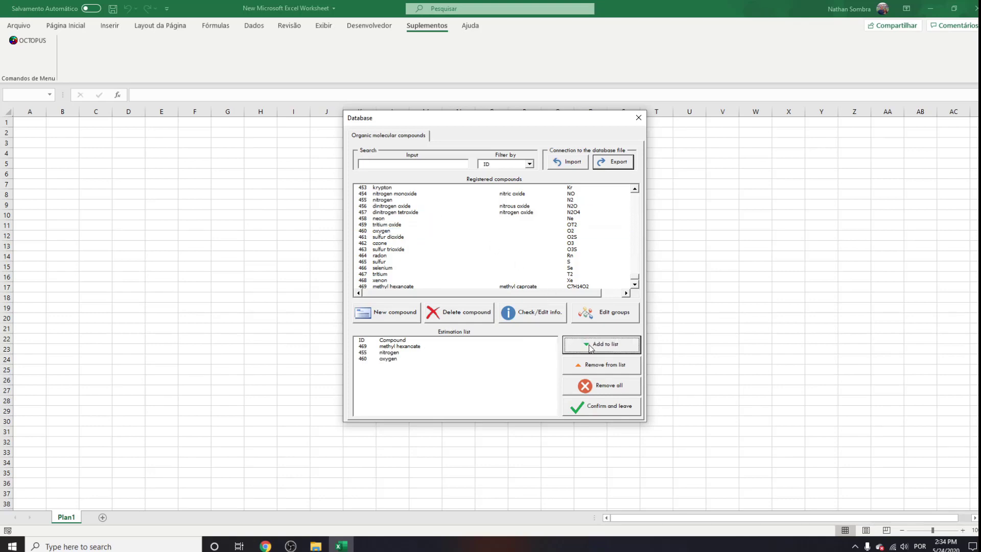
left_click(607, 410)
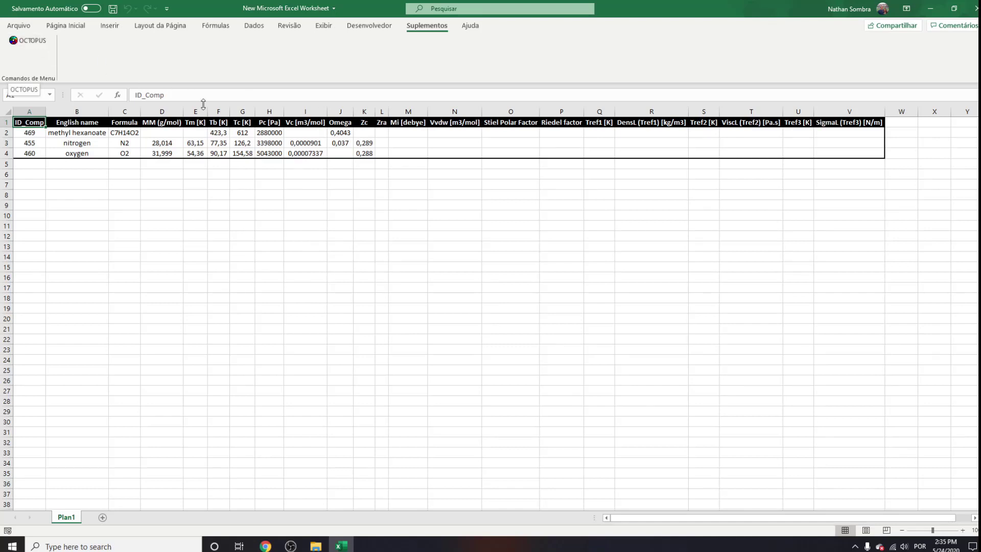
Step: Examine methyl hexanoate's Tm and Vc cells, the Tb to Zc columns and the critical pressure unit in the property table
left_click(197, 131)
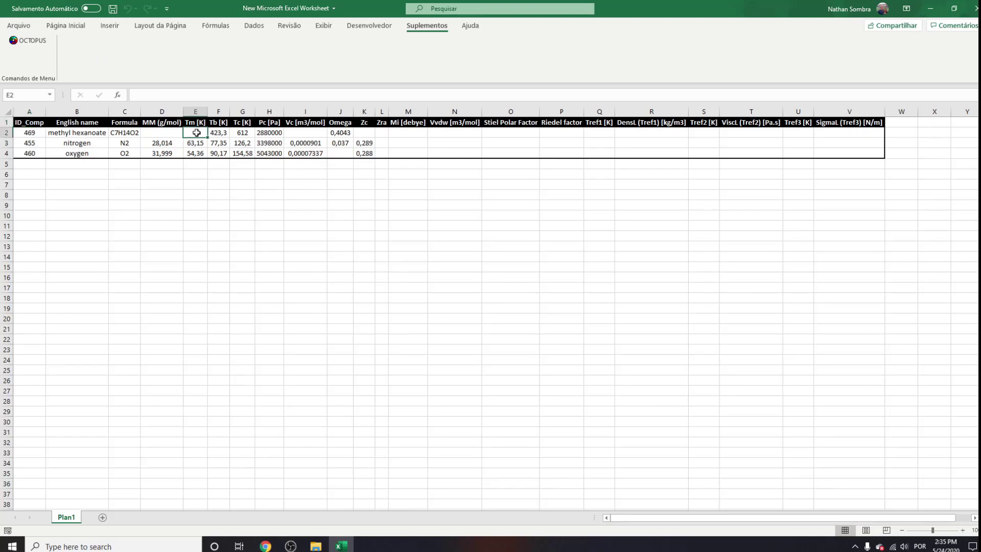
left_click(305, 131)
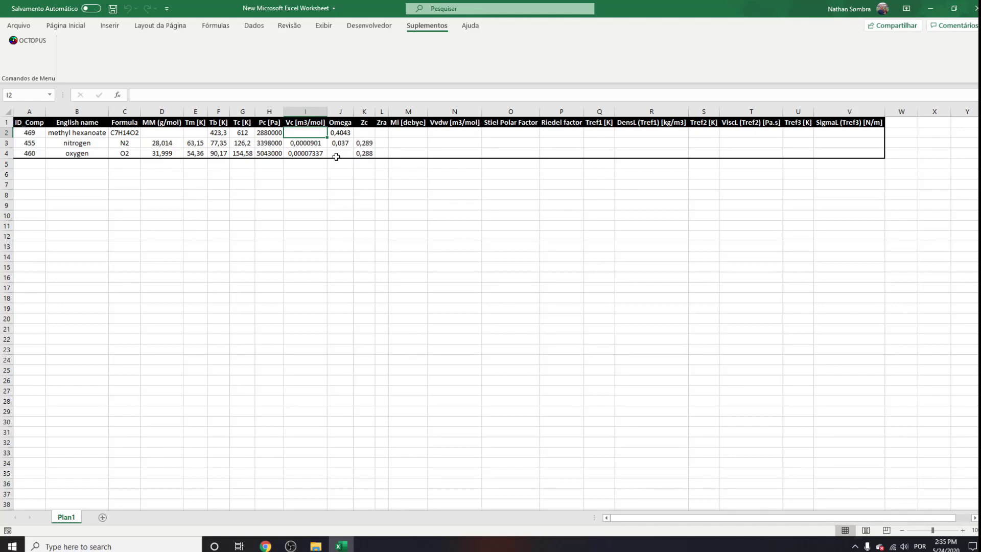
left_click_drag(275, 123, 273, 154)
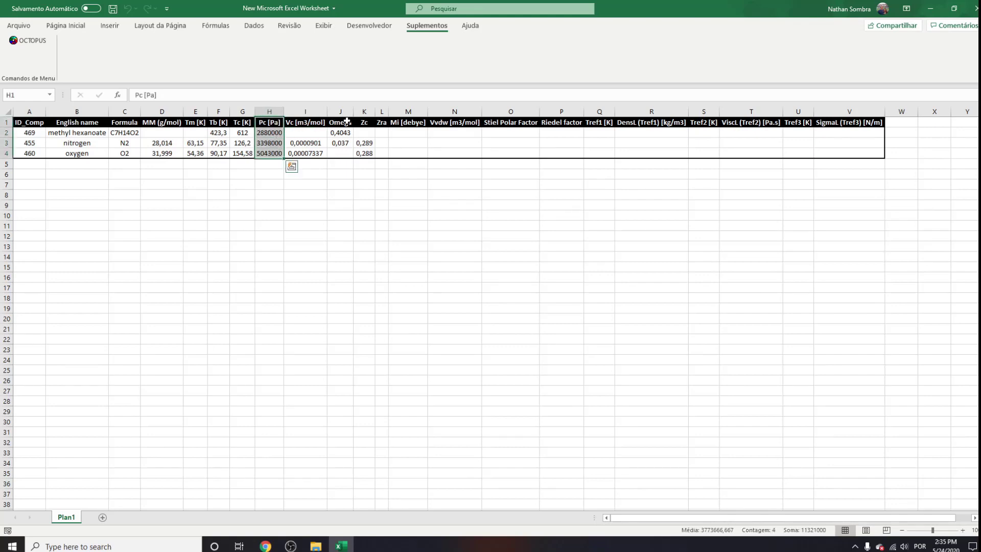
left_click_drag(364, 123, 219, 153)
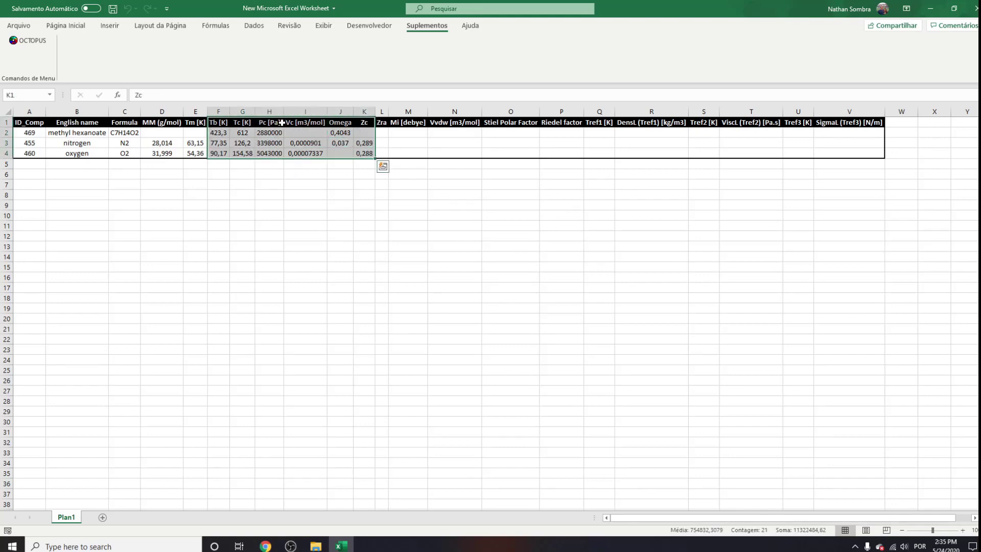
left_click_drag(276, 123, 274, 155)
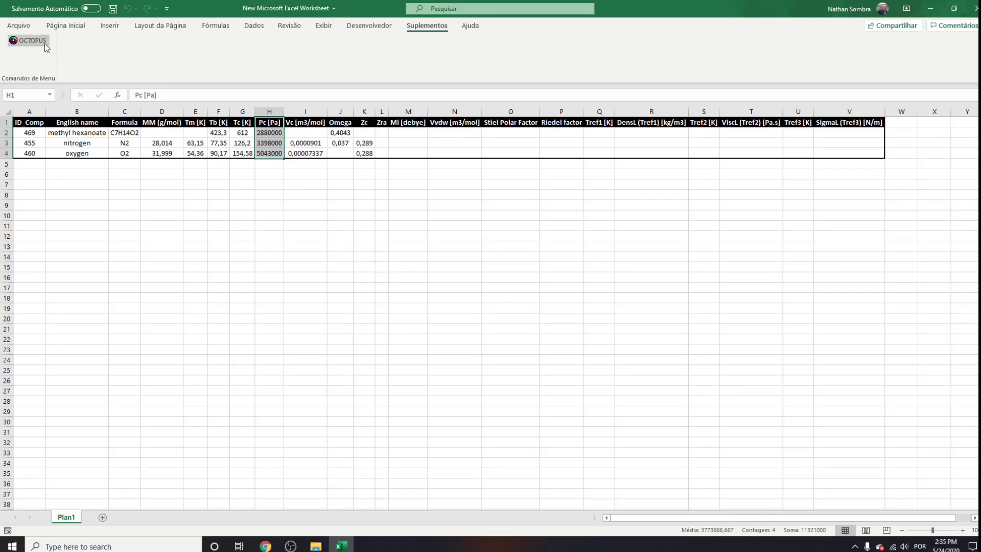
Step: Find compound ID 469 in the OCTOPUS database, check the critical pressure unit in its information form, and return to the worksheet without saving
left_click(31, 40)
left_click(508, 326)
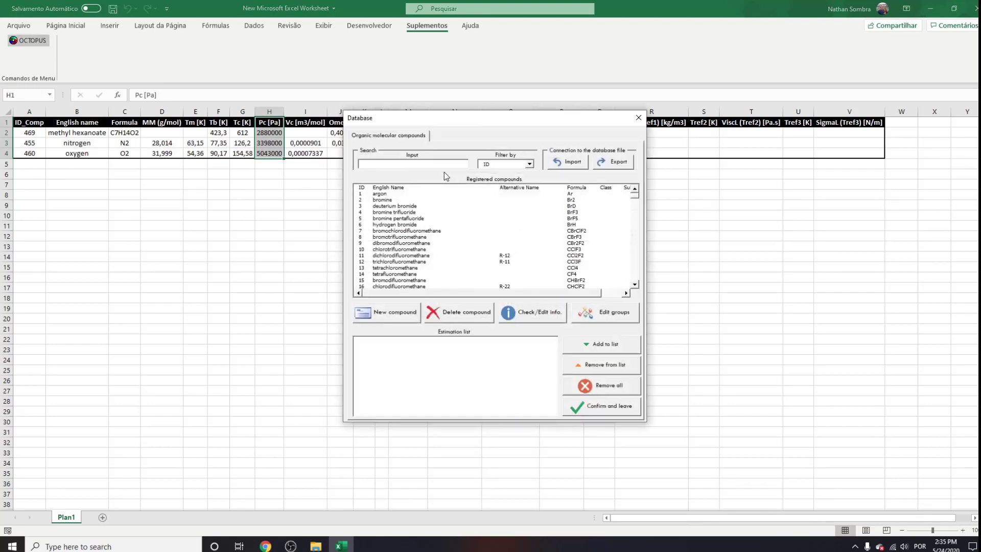
type("469")
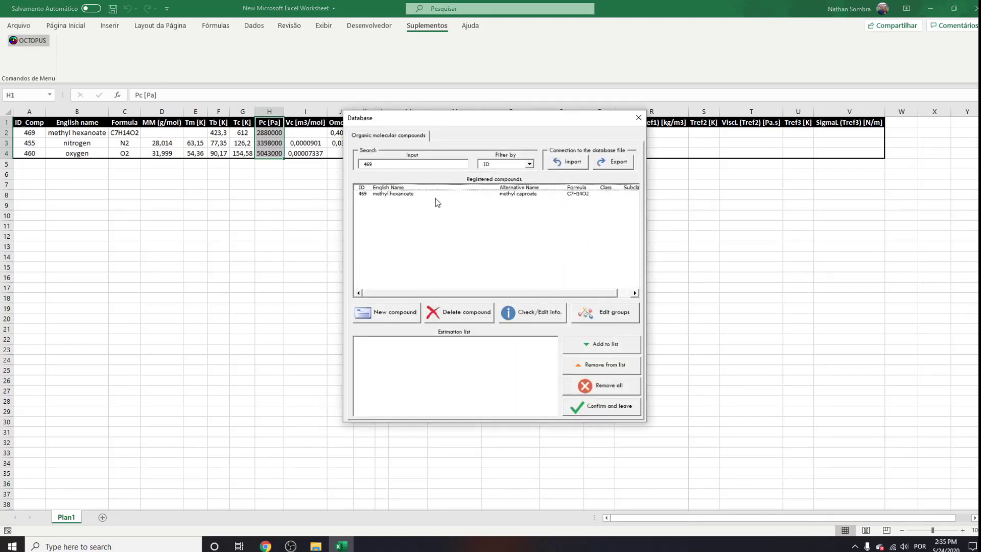
left_click(423, 194)
left_click(531, 312)
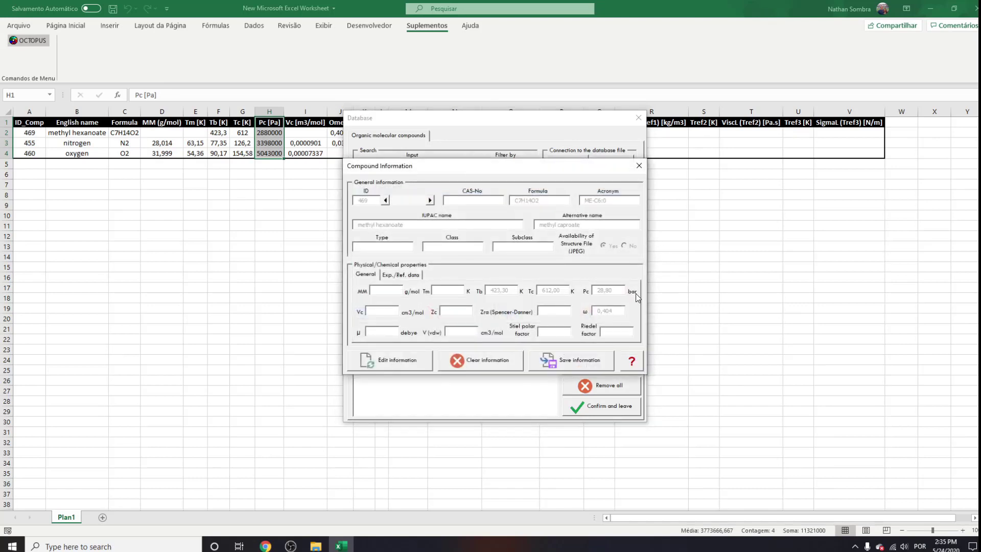
left_click(389, 360)
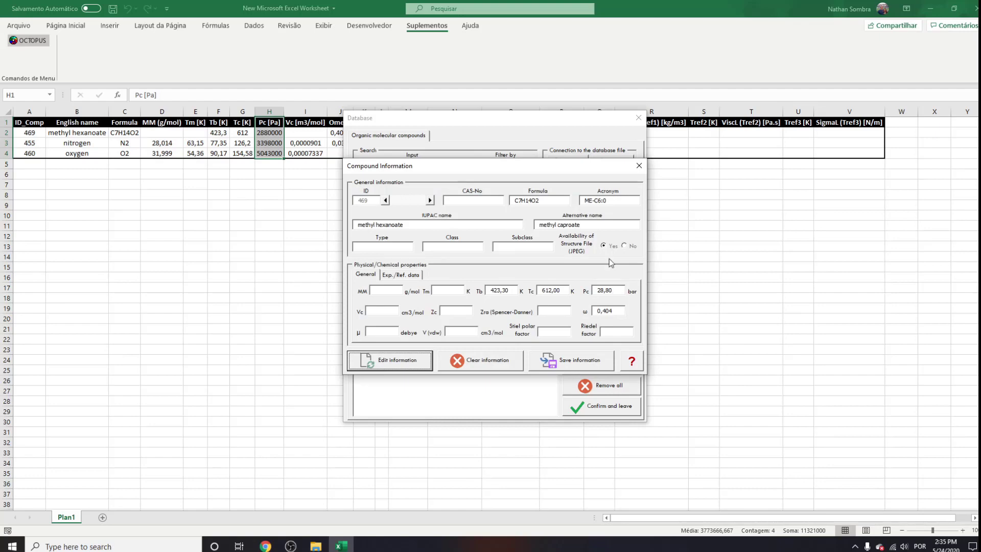
left_click(638, 165)
left_click(638, 117)
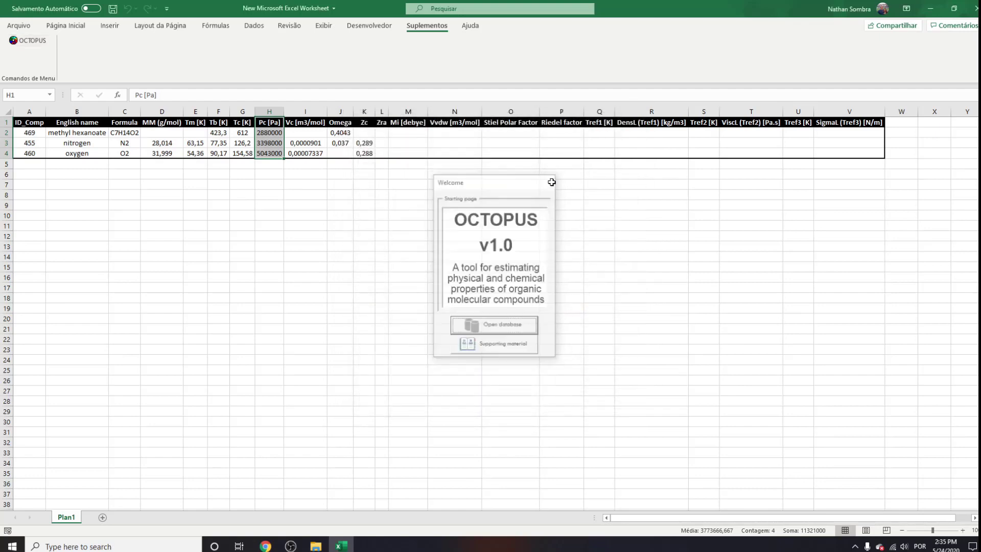
left_click(551, 182)
left_click(19, 122)
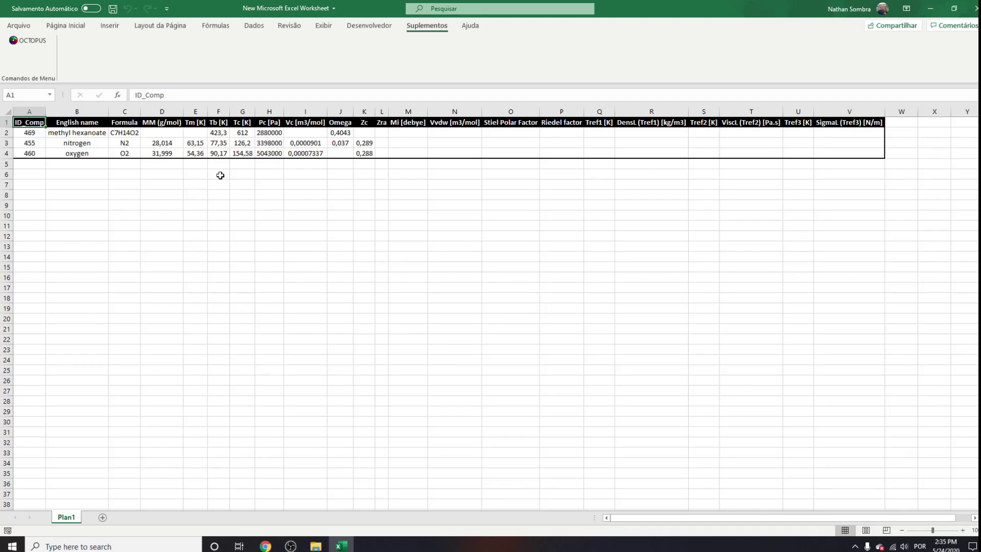
left_click(86, 132)
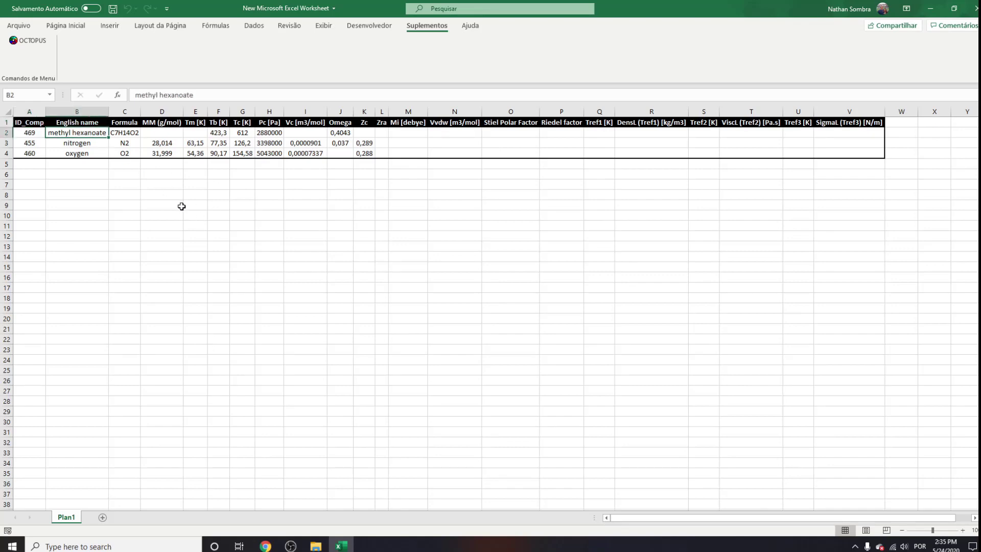
Step: Make the empty cell D8 below the compound table active and discard the entry started in it
left_click(167, 192)
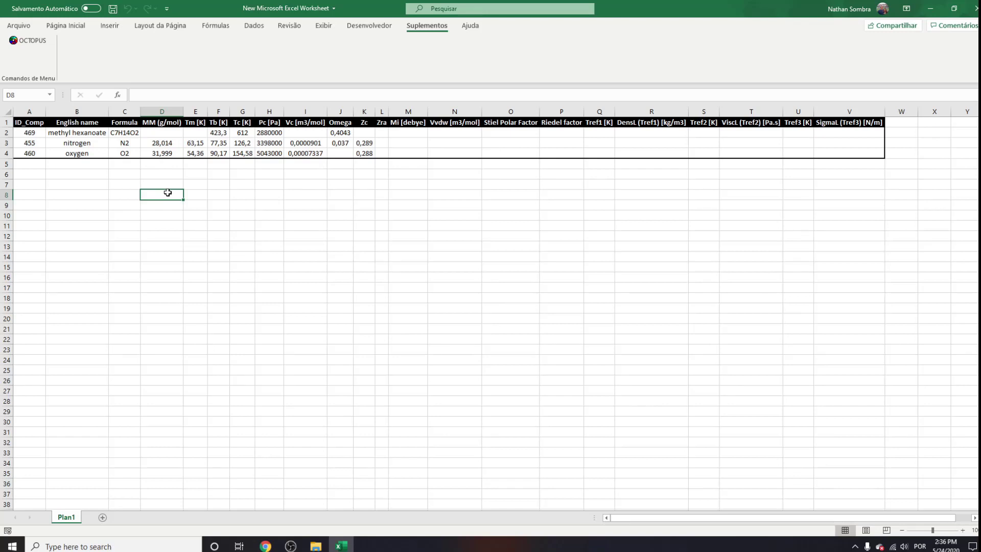
double_click(168, 193)
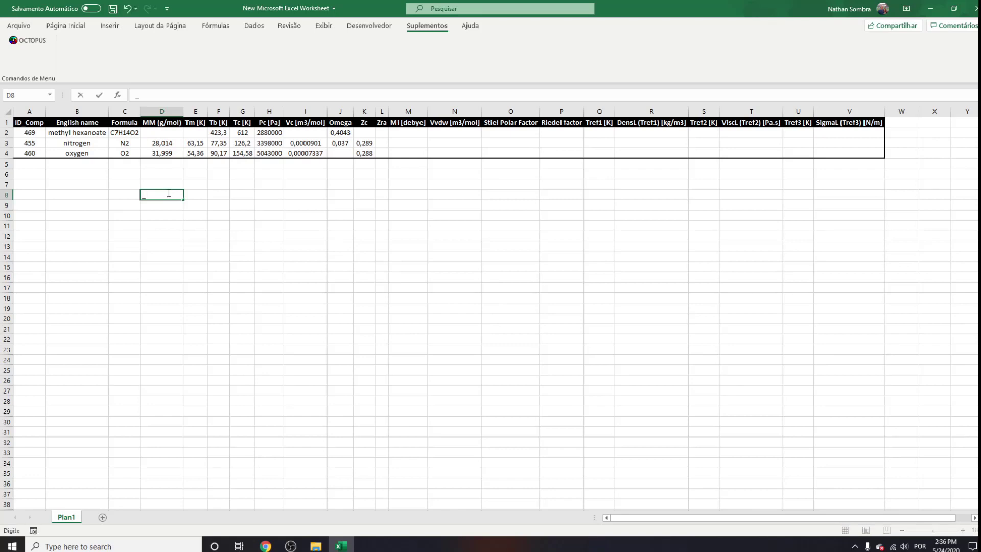
key("BackSpace")
key("Escape")
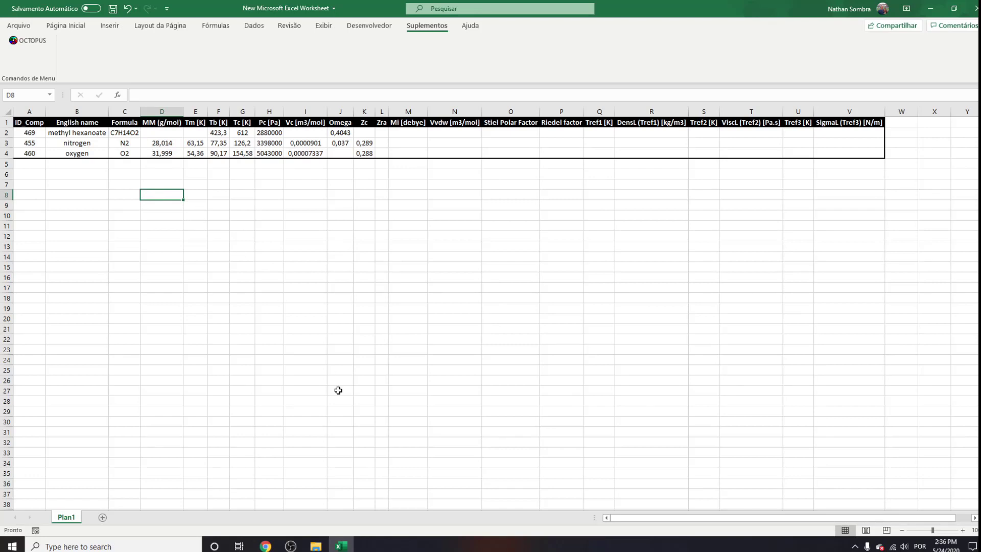
Step: Open the OCTOPUS user's guide, Supporting Information.pdf, from File Explorer and go to section 4.10 Critical temperature
left_click(316, 546)
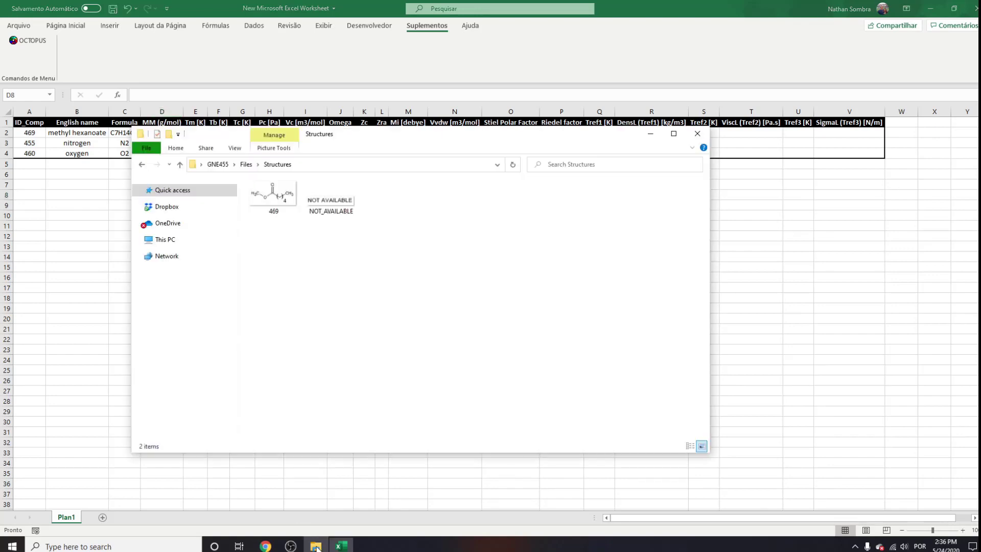
left_click(142, 164)
double_click(302, 219)
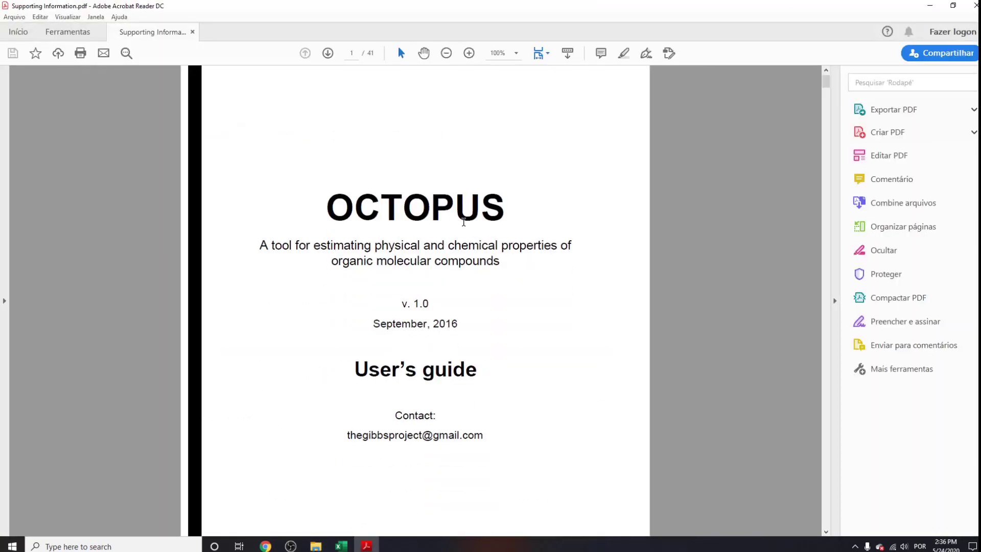
scroll(458, 216, "down", 15)
scroll(456, 214, "down", 10)
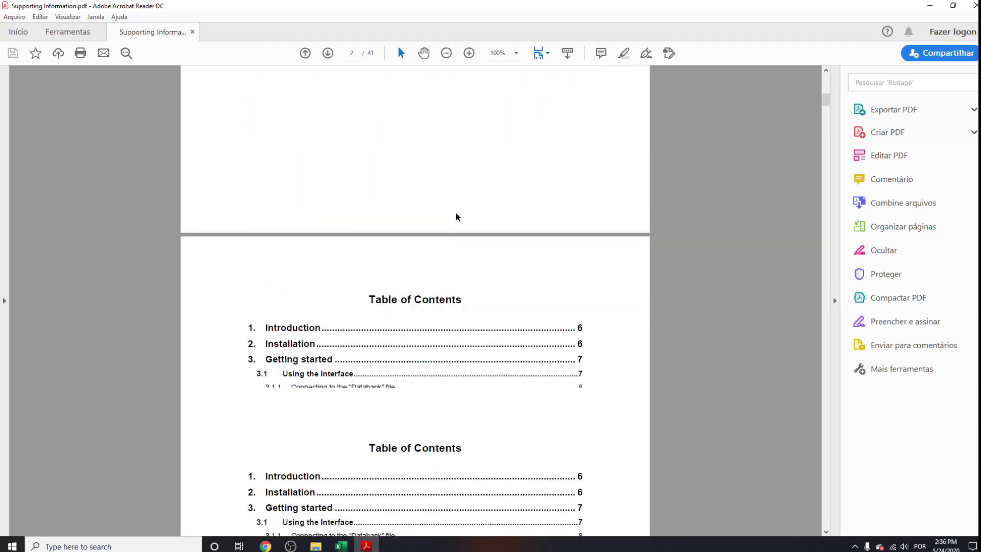
scroll(424, 221, "down", 5)
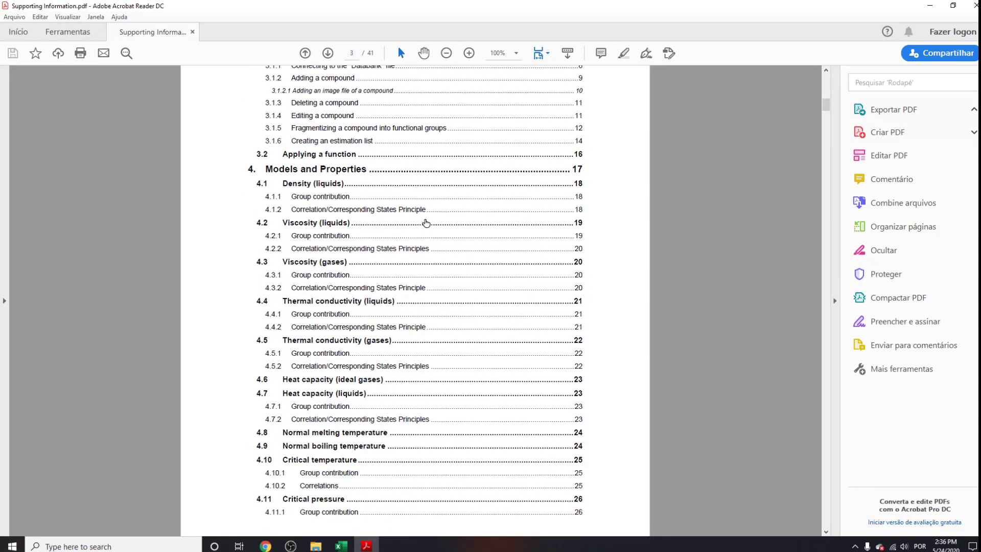
scroll(425, 221, "down", 3)
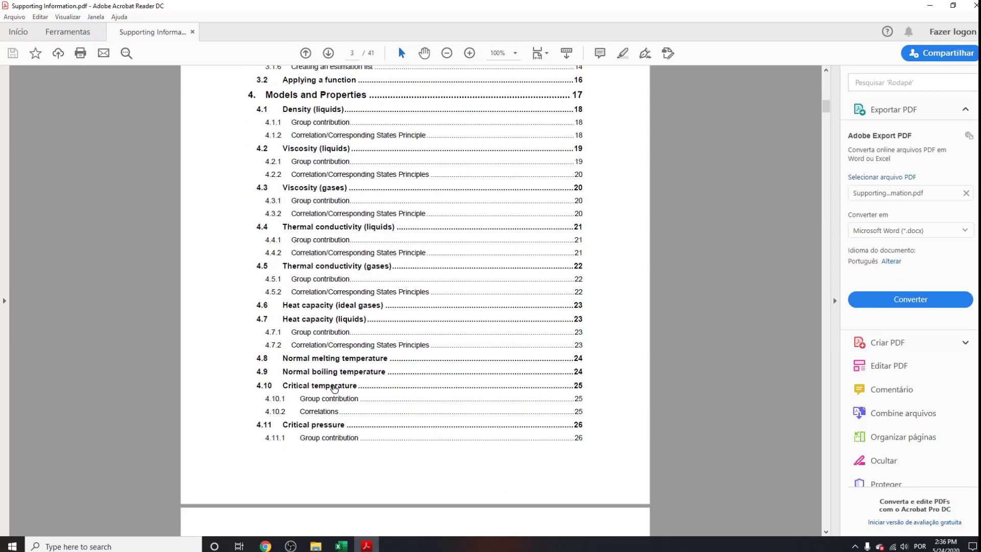
left_click(334, 387)
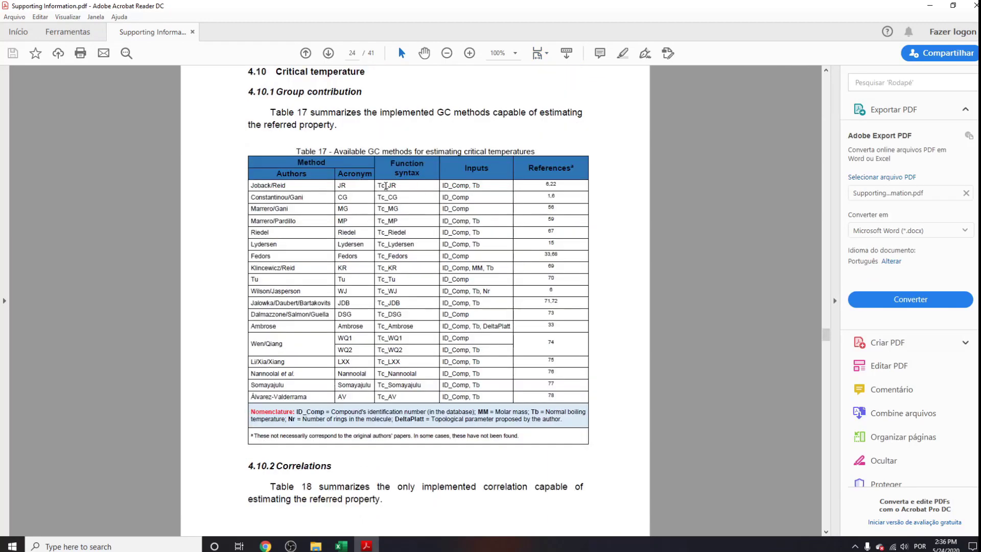
Step: Examine the function syntax of the Joback/Reid and Constantinou/Gani methods in the critical temperature table
left_click_drag(377, 186, 398, 185)
left_click(401, 199)
left_click(405, 194)
Step: Switch back to Excel and enter =Tc_CG(A2) in cell D8 to estimate methyl hexanoate's critical temperature
left_click(341, 546)
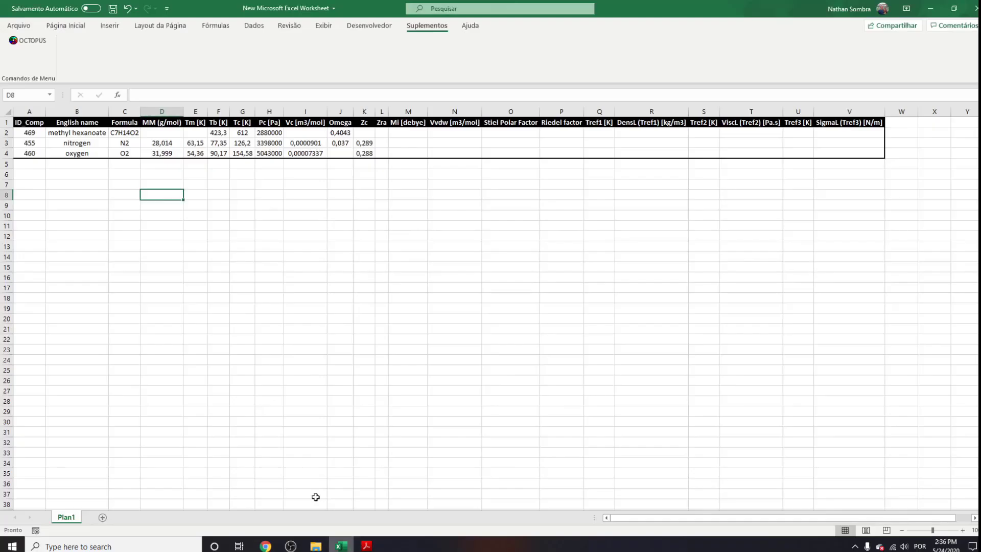
type("=Tc")
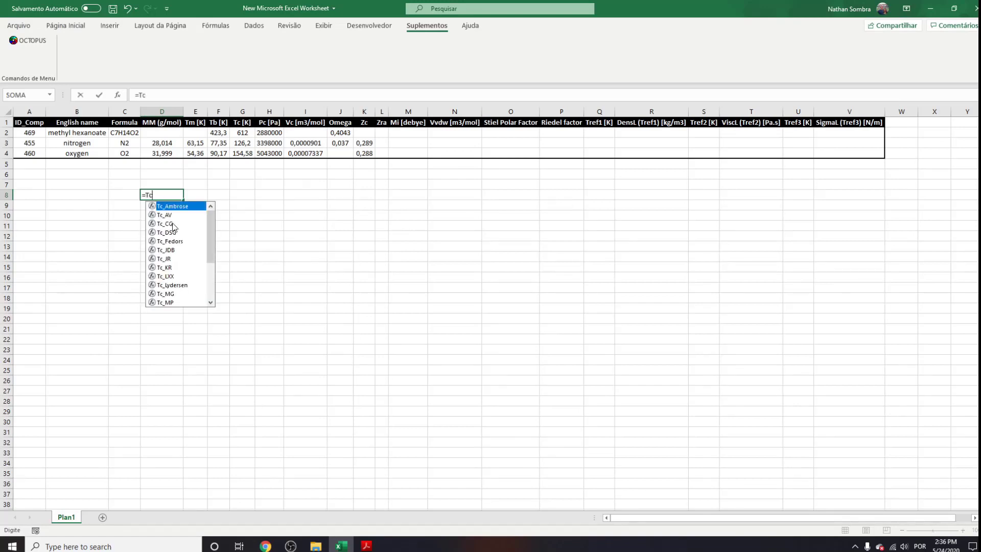
left_click_drag(212, 225, 210, 190)
type("_CG")
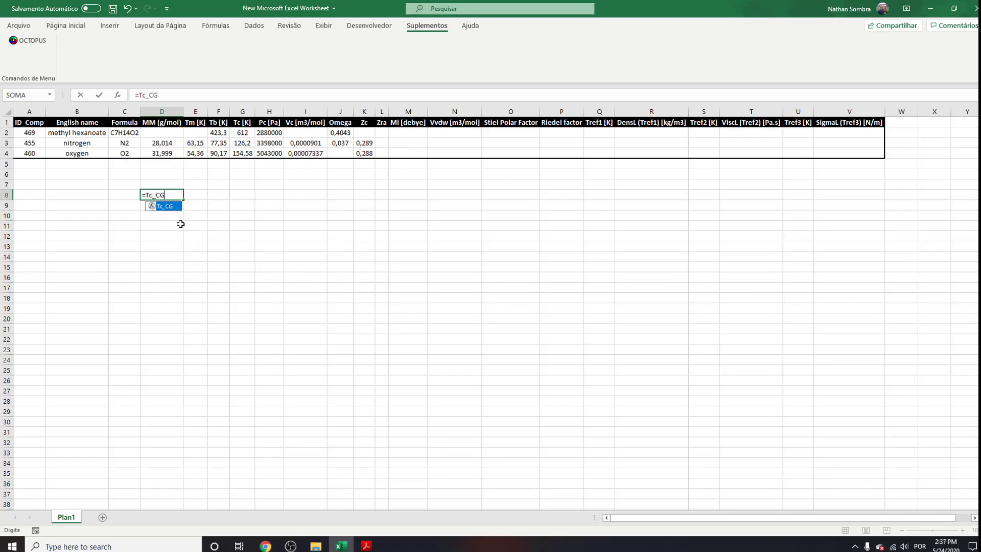
type("(")
key("ctrl+shift+a")
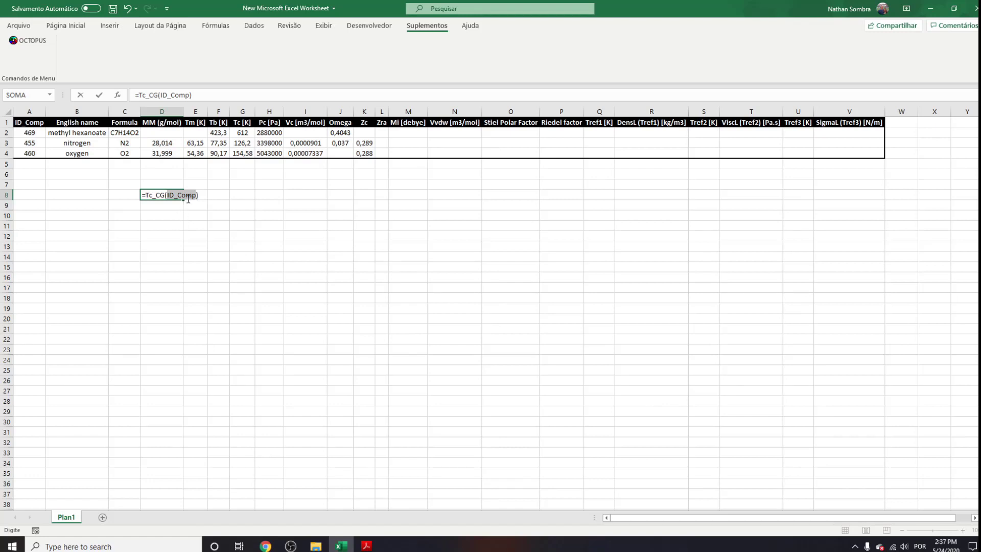
left_click(25, 134)
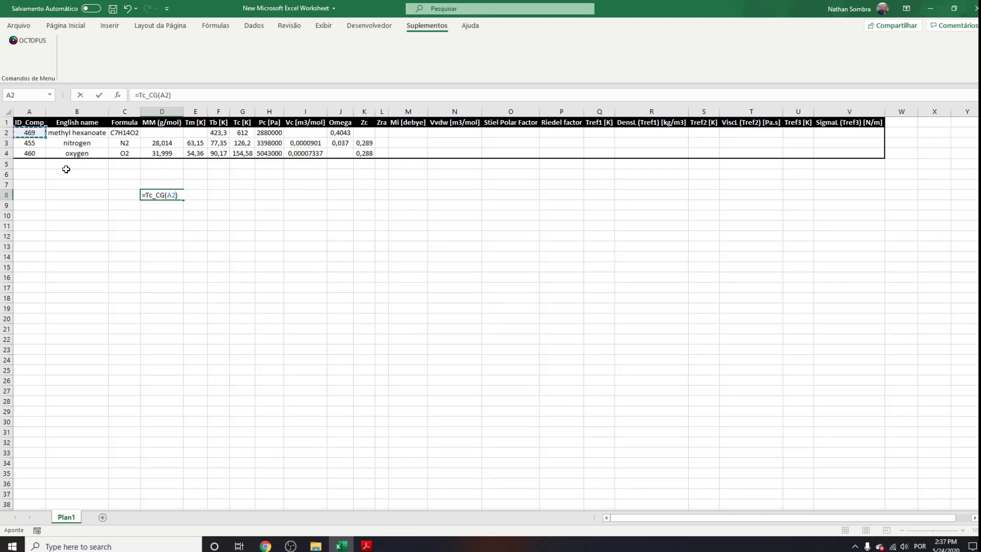
key("Return")
key("Up")
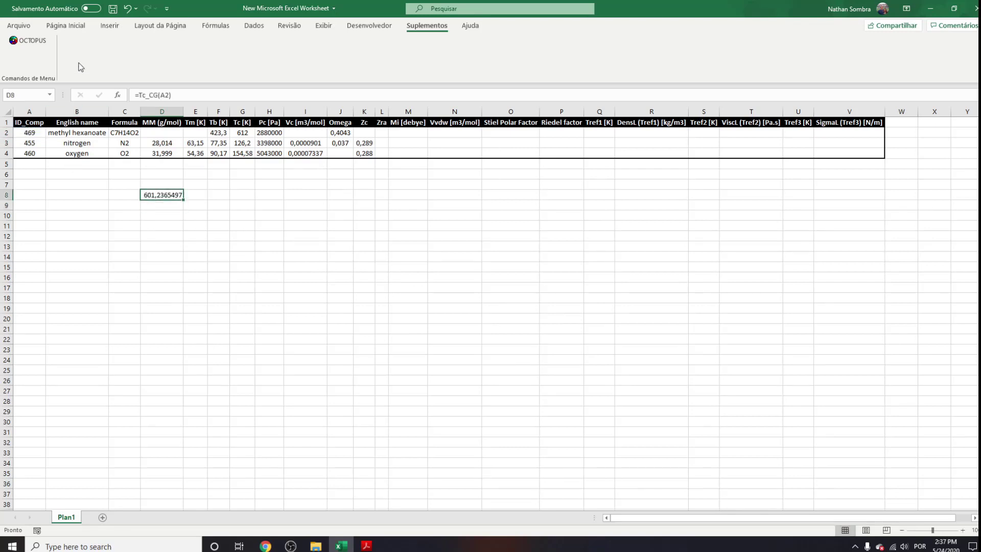
Step: Reduce the critical temperature estimate in D8 to three decimal places
left_click(65, 25)
left_click(464, 61)
left_click(465, 62)
left_click(465, 62)
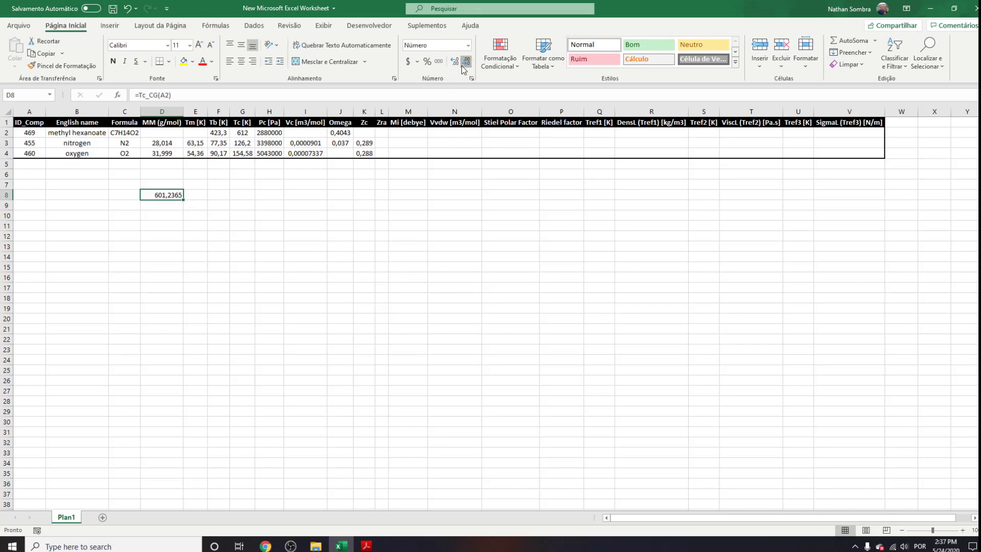
left_click(465, 62)
left_click(172, 187)
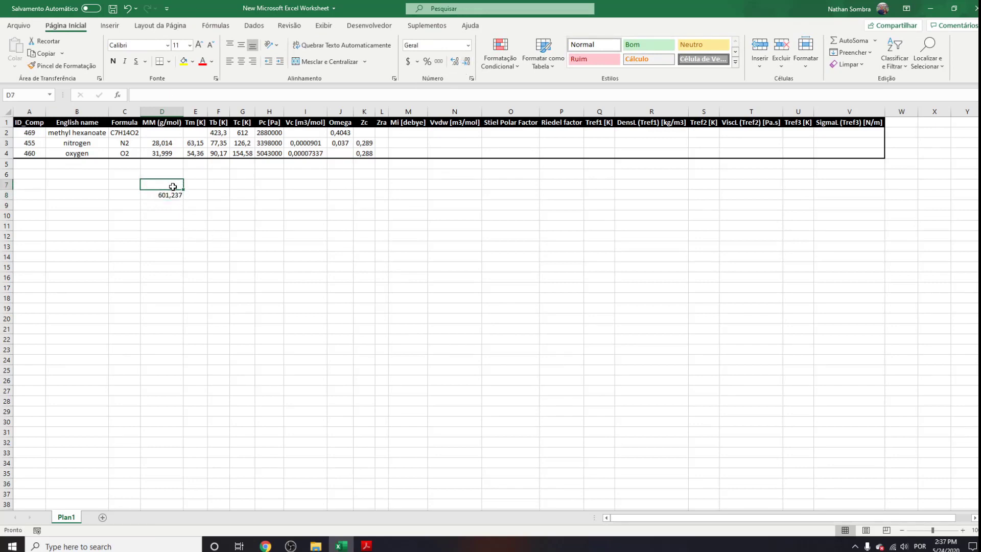
Step: Label cell D7 as Tc and cell C7 as Tb above the estimates
type("Tc")
key("Left")
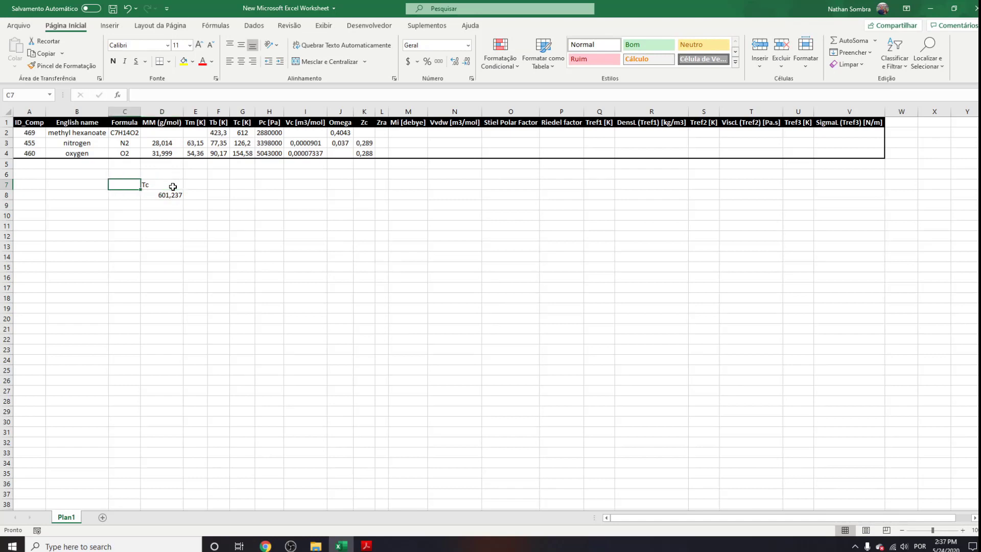
type("Tb")
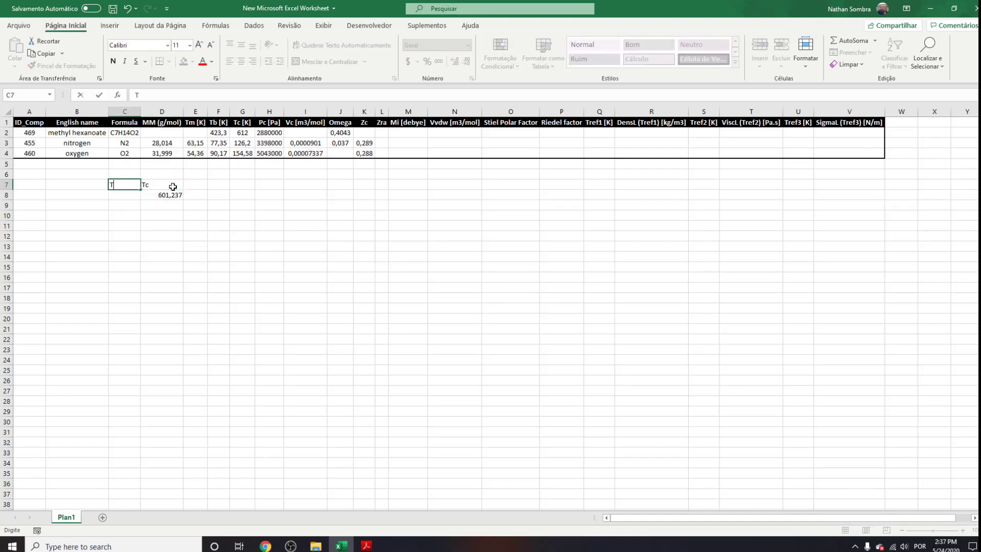
key("Return")
Step: Enter =Tb_CG(A2) in cell C8 to estimate methyl hexanoate's normal boiling temperature
type("=")
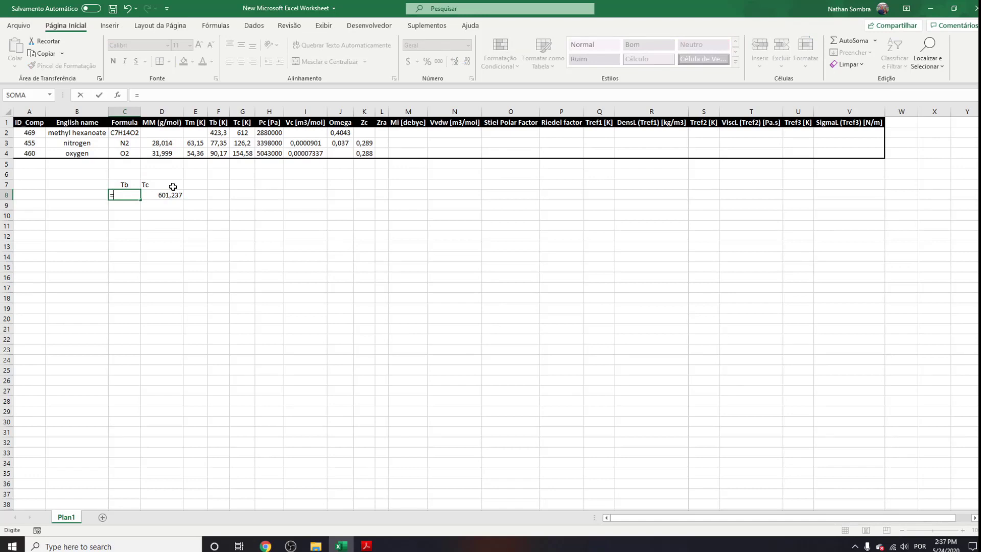
type("Tb_")
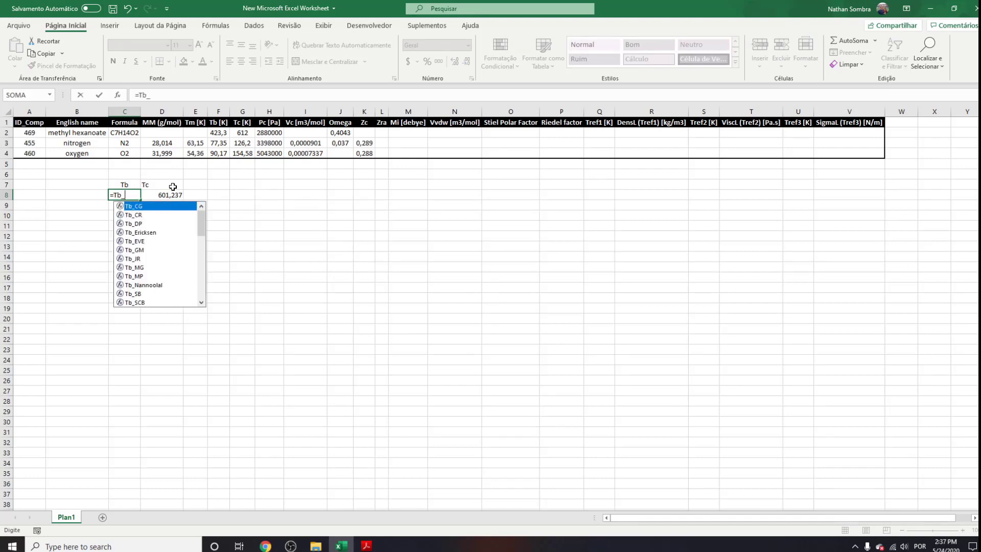
mouse_move(201, 221)
left_mouse_down()
mouse_move(202, 281)
mouse_move(199, 205)
left_mouse_up()
double_click(179, 210)
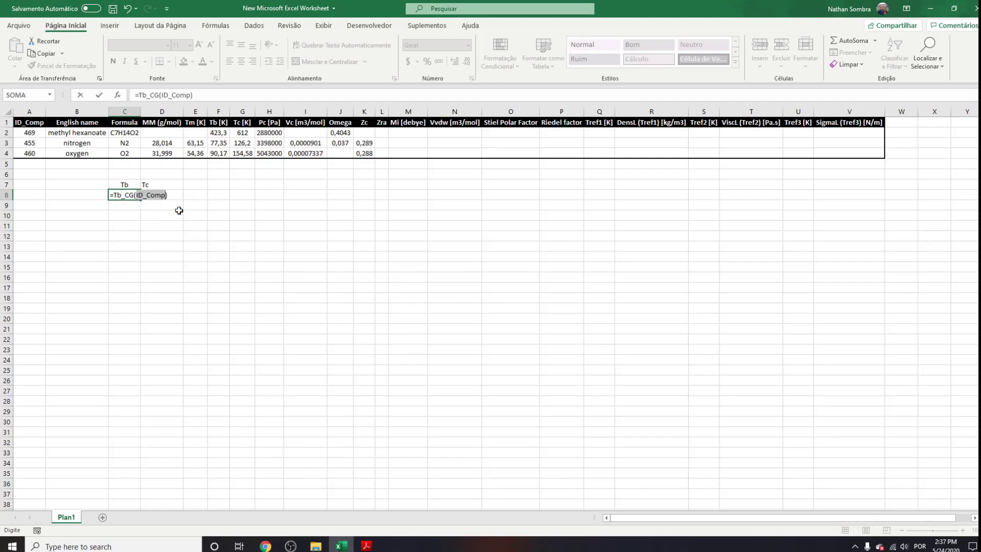
left_click(31, 133)
key("Return")
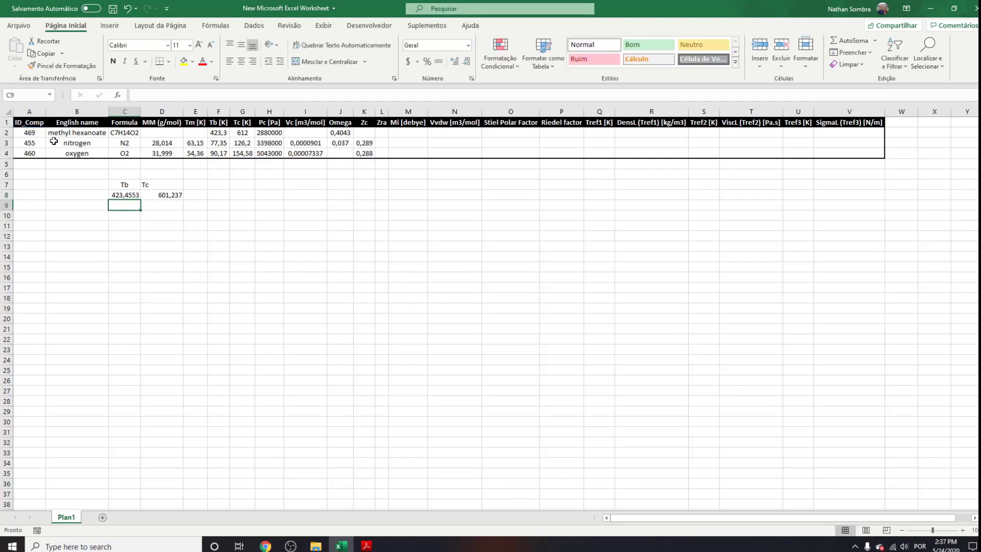
Step: Reduce the boiling temperature in C8 to two decimal places and center the contents of range B7:G16
left_click(123, 195)
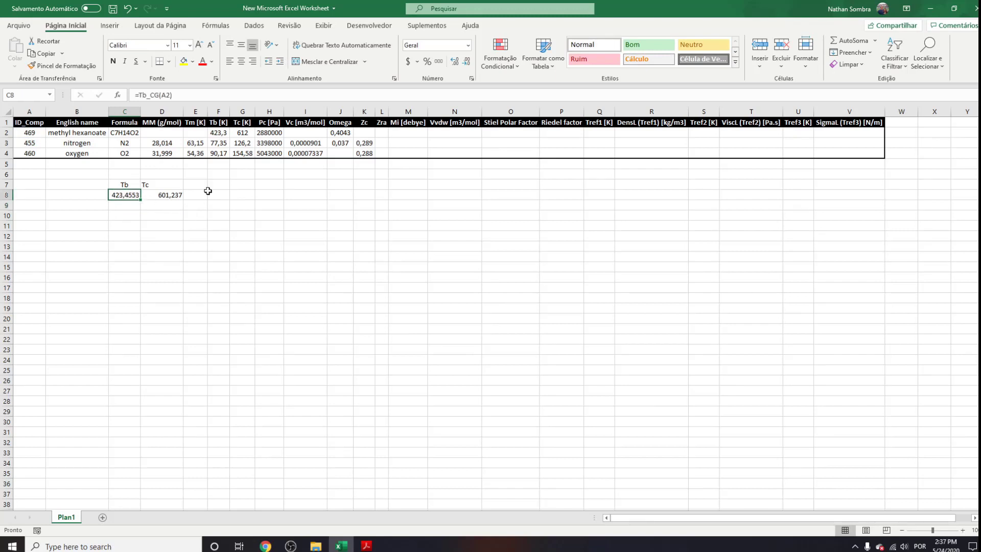
left_click(466, 61)
left_click(466, 61)
left_click_drag(81, 184, 242, 275)
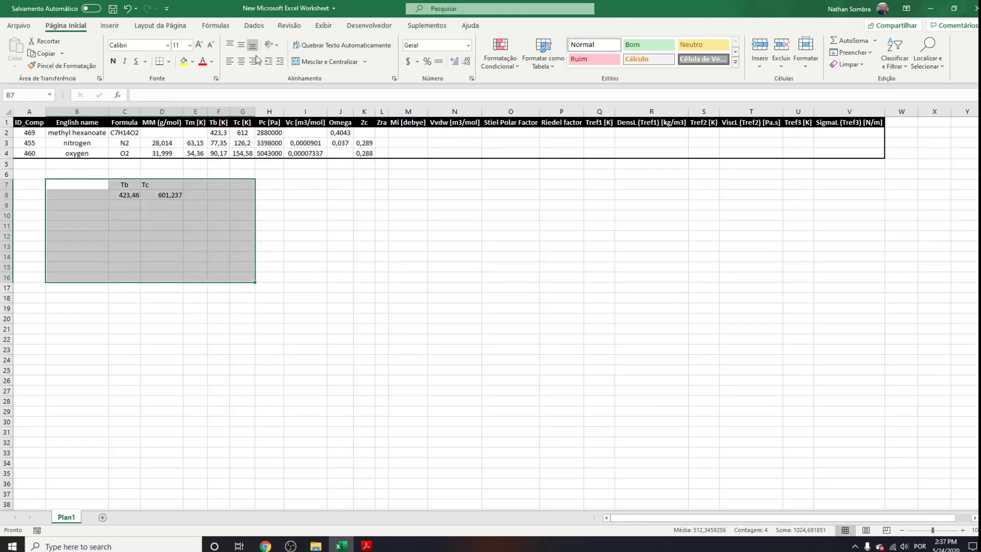
left_click(240, 62)
Step: Label cell E7 as Omega and autofit the width of column E
left_click(215, 184)
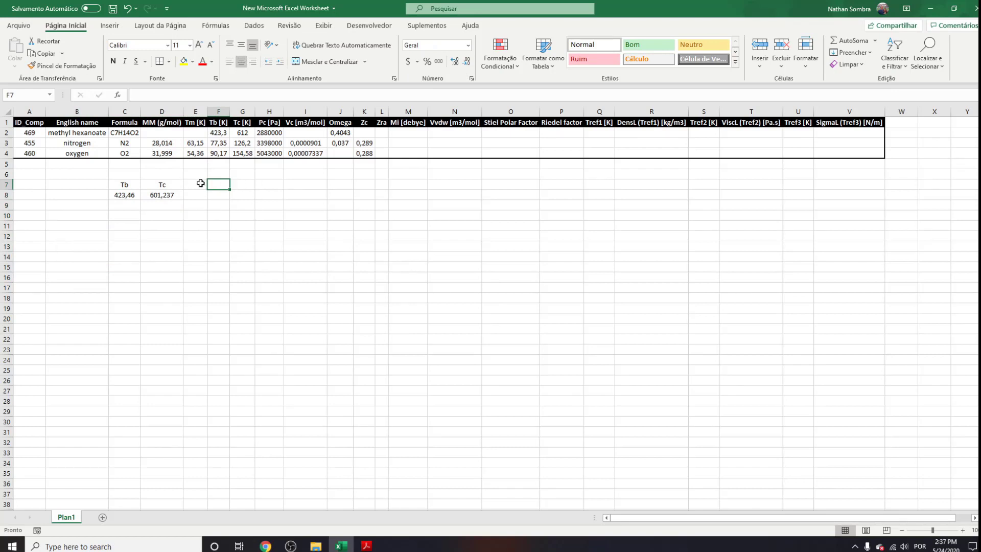
left_click(201, 183)
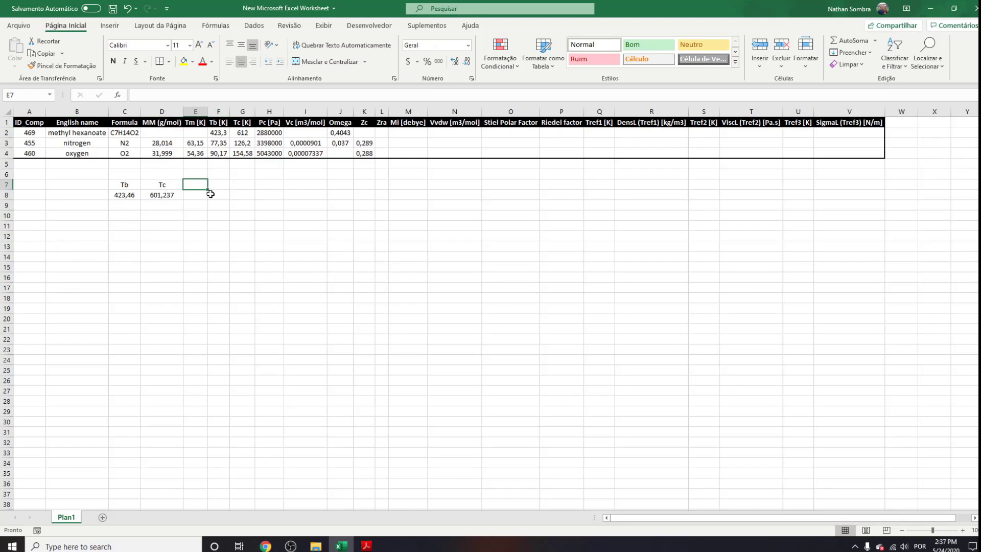
type("Omega")
key("Return")
key("Return")
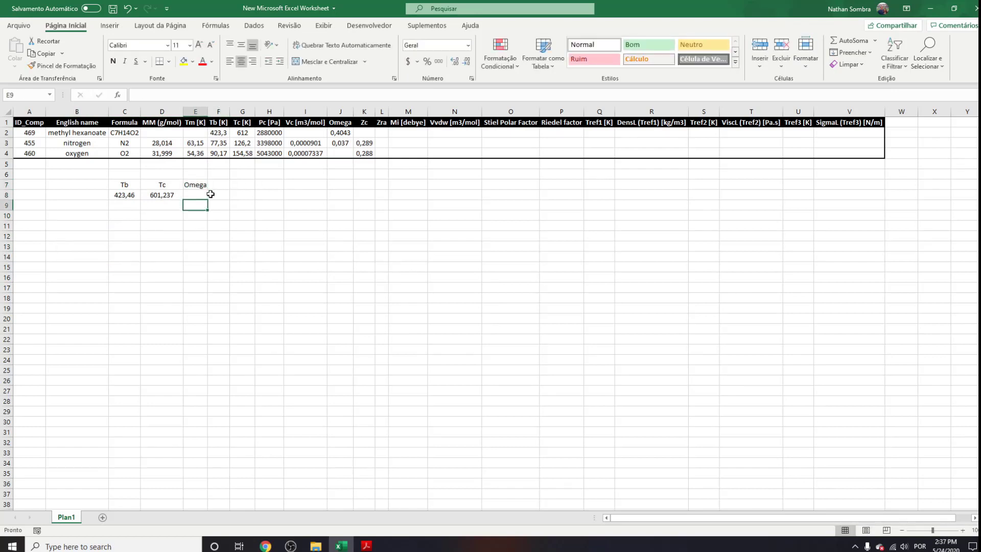
double_click(206, 112)
left_click(205, 195)
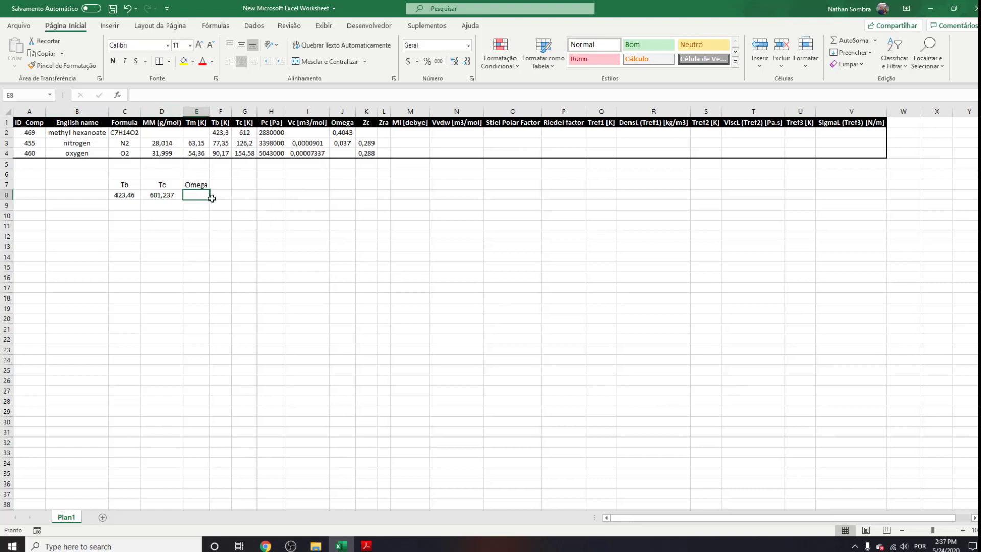
Step: Switch to the Supporting Information.pdf guide and look up the Constantinou/Gani function syntax in section 4.13 Acentric factor
left_click(369, 544)
left_click_drag(826, 334, 828, 143)
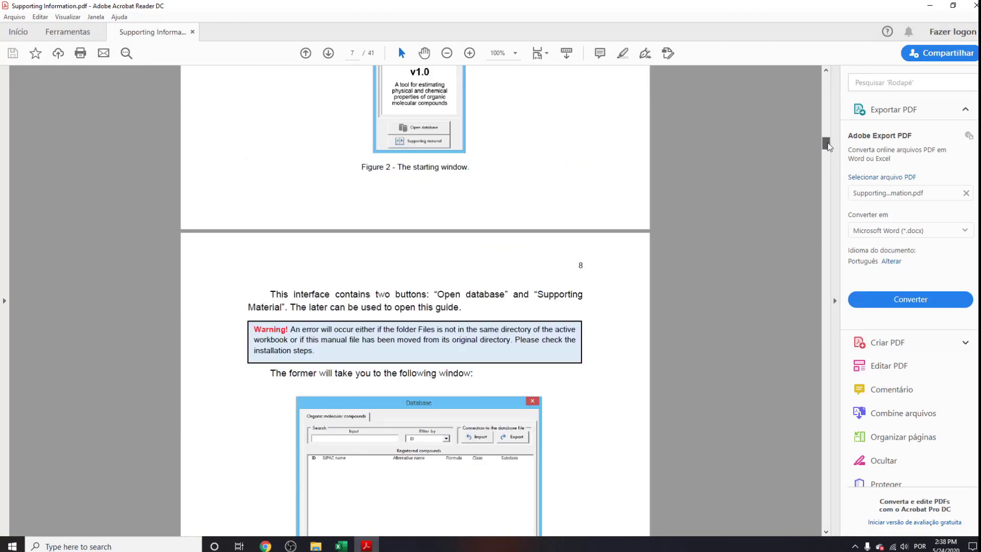
scroll(749, 153, "up", 20)
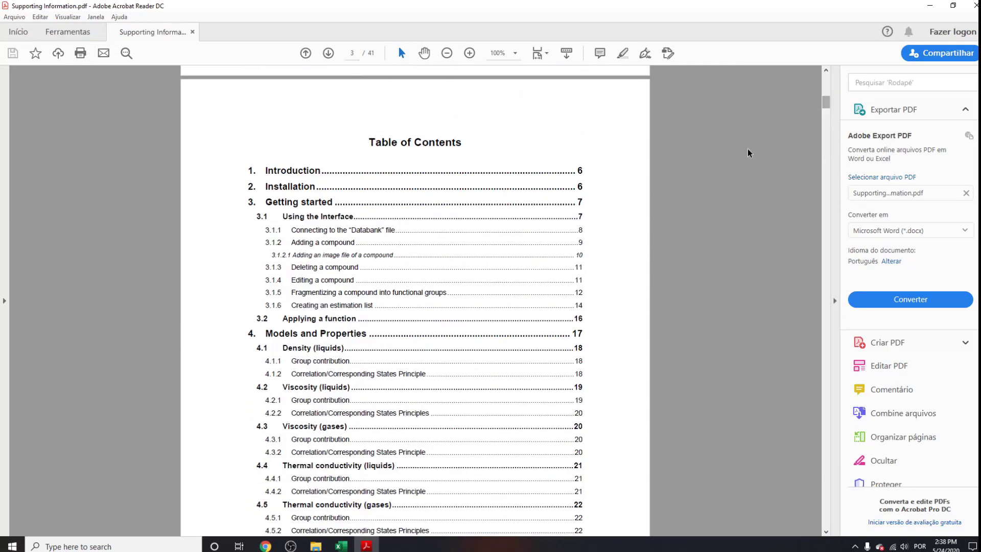
scroll(423, 238, "down", 6)
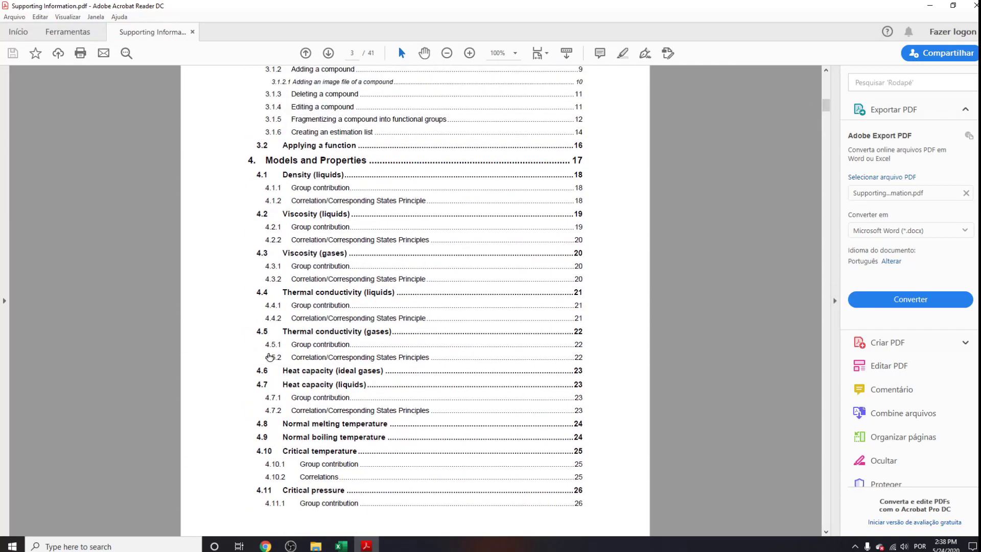
scroll(306, 357, "down", 8)
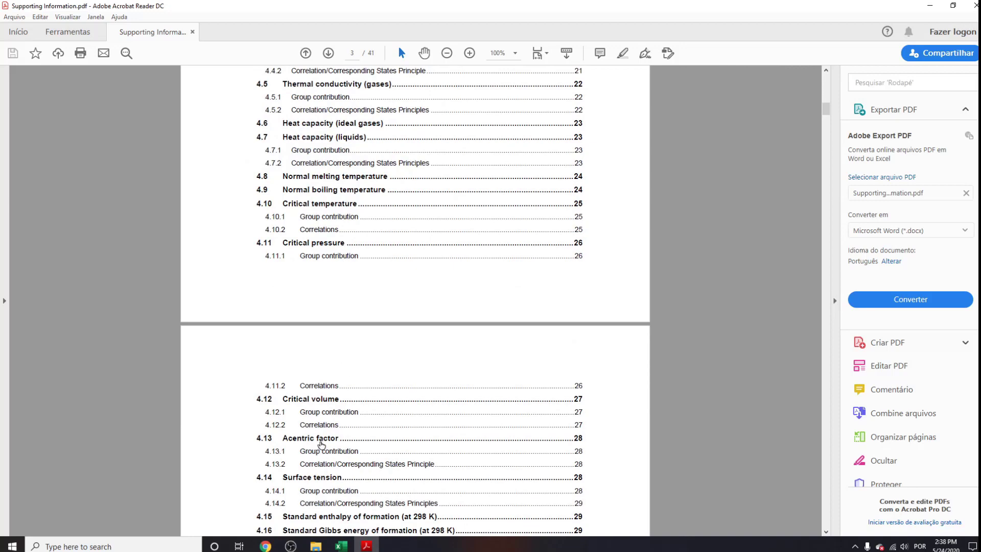
left_click(321, 438)
left_click_drag(258, 185, 549, 185)
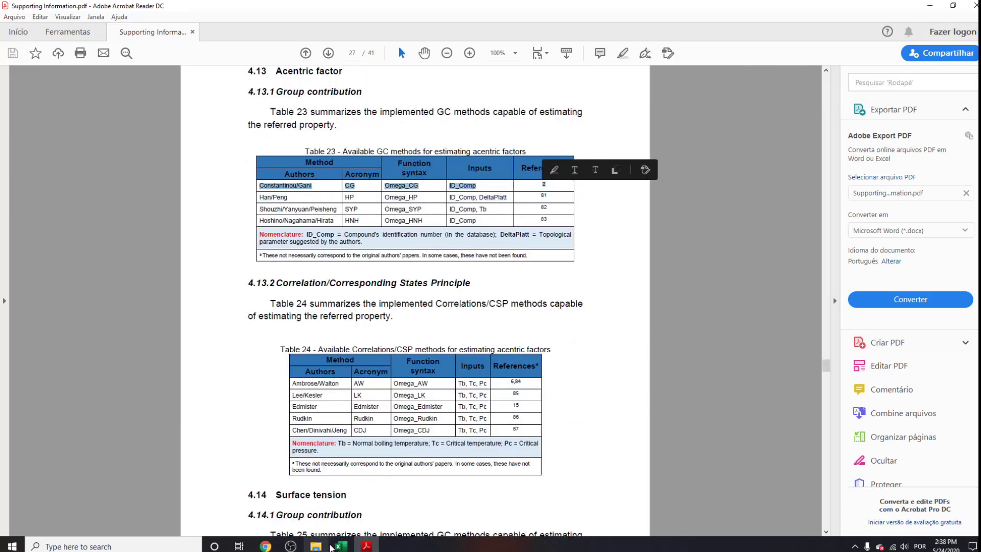
Step: Switch back to Excel and enter =Omega_CG(A2) in cell E8 to estimate methyl hexanoate's acentric factor
left_click(331, 546)
type("=omega_CG(")
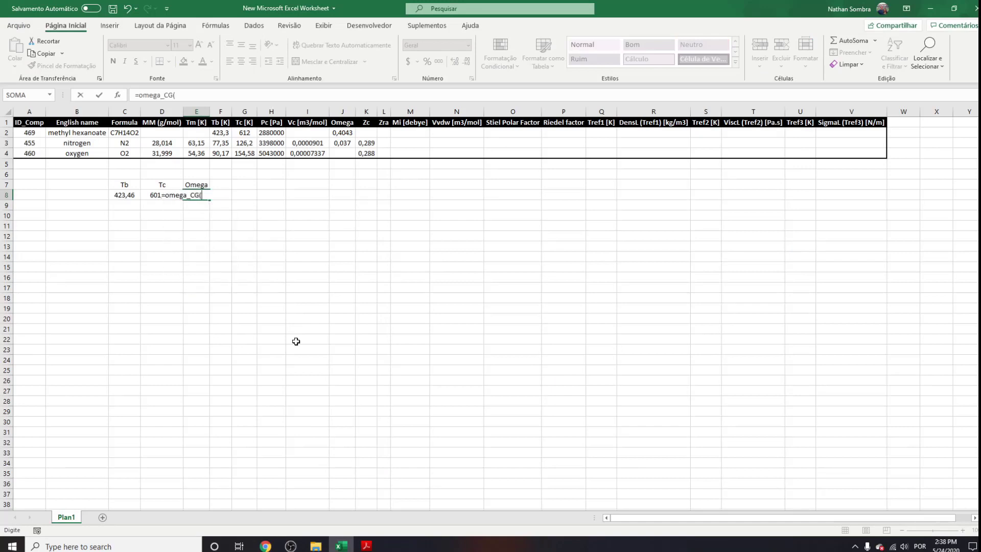
type("ID_Comp)")
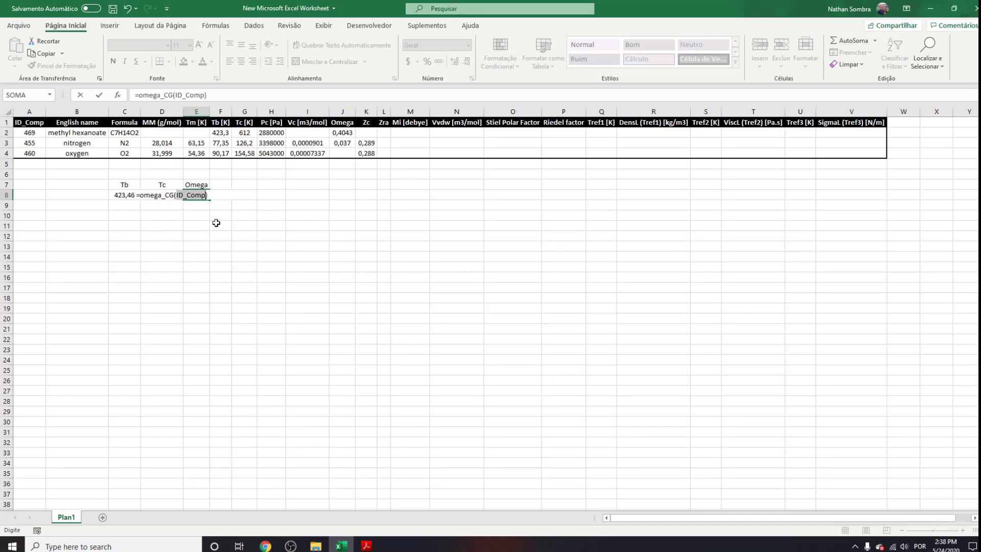
left_click(39, 135)
key("Return")
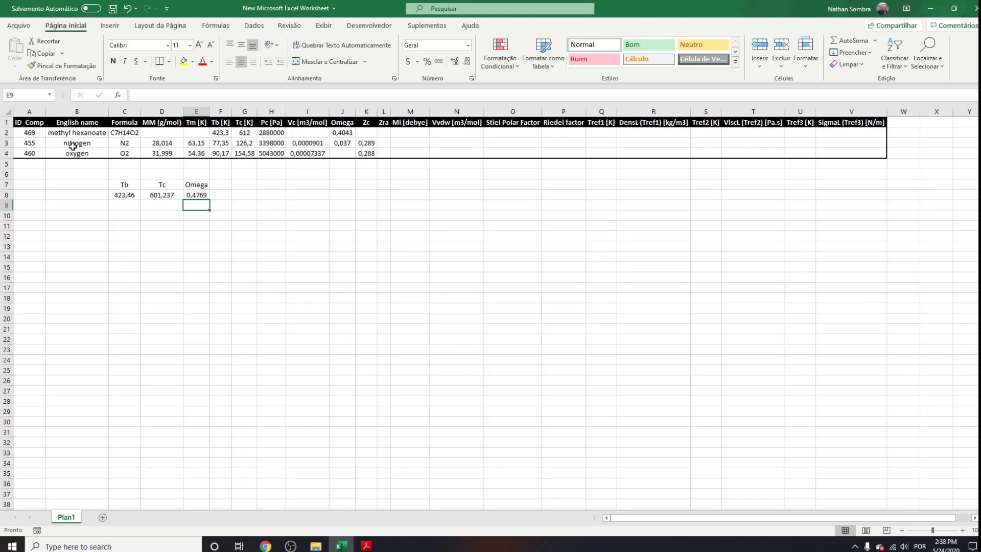
Step: Enter =Tb_CG(A3) in cell C10 to try the boiling temperature estimate for nitrogen
left_click(128, 210)
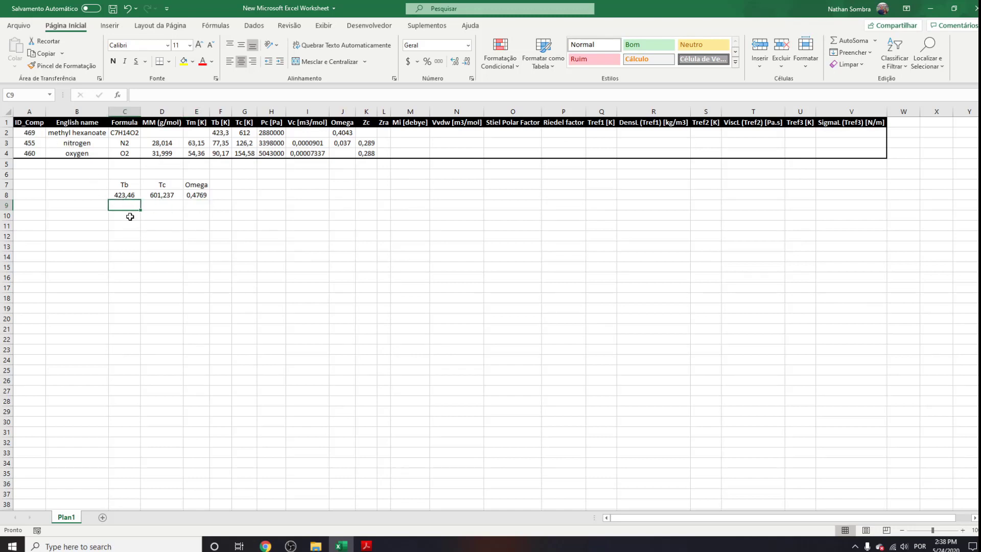
left_click(129, 215)
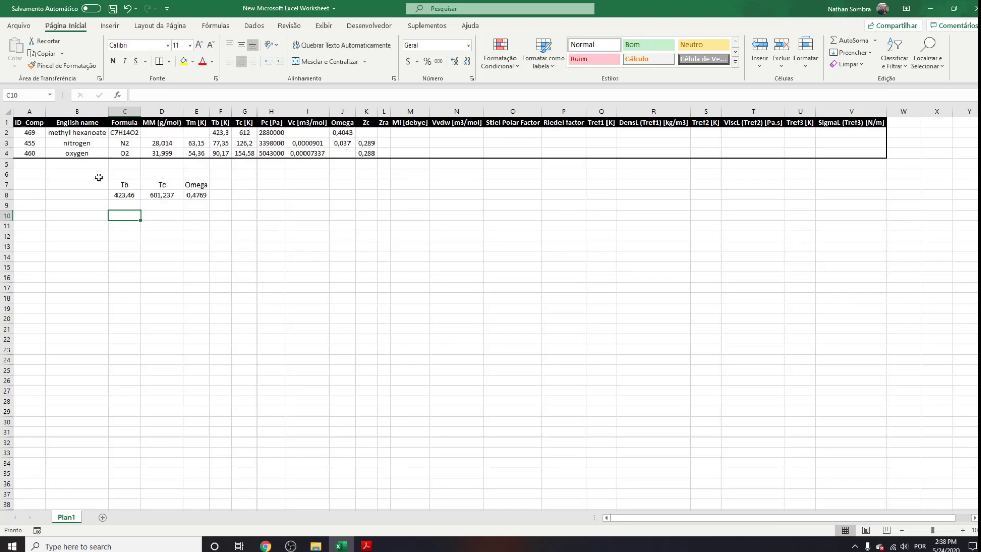
type("=tb_CG(")
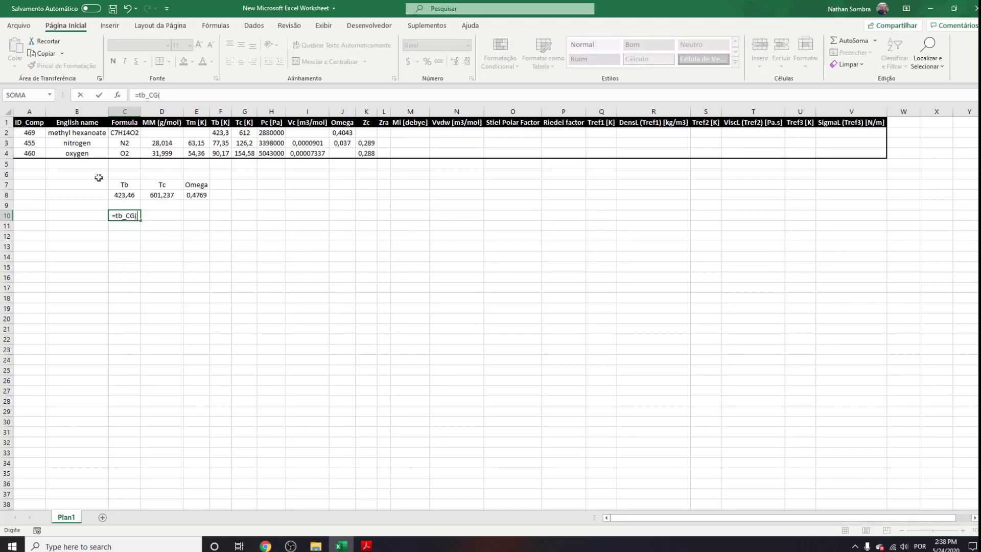
left_click(35, 144)
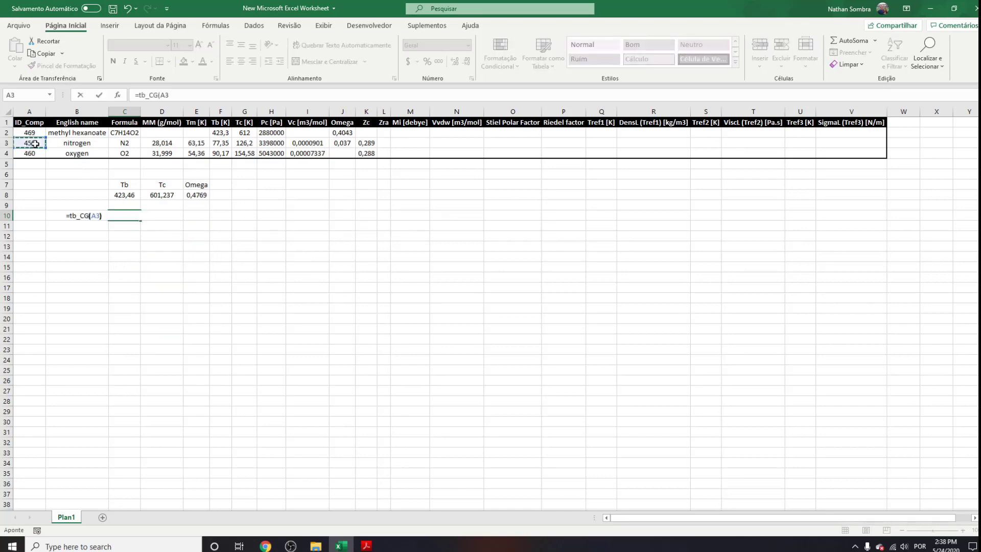
type(")")
key("ctrl+Return")
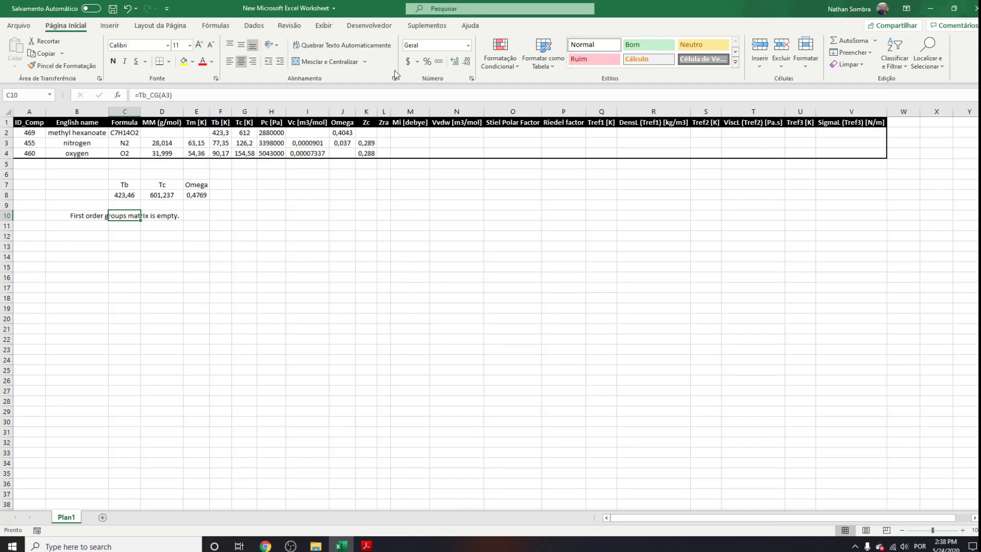
Step: Open the OCTOPUS compound database and search for the compound with ID 455
left_click(426, 25)
left_click(21, 45)
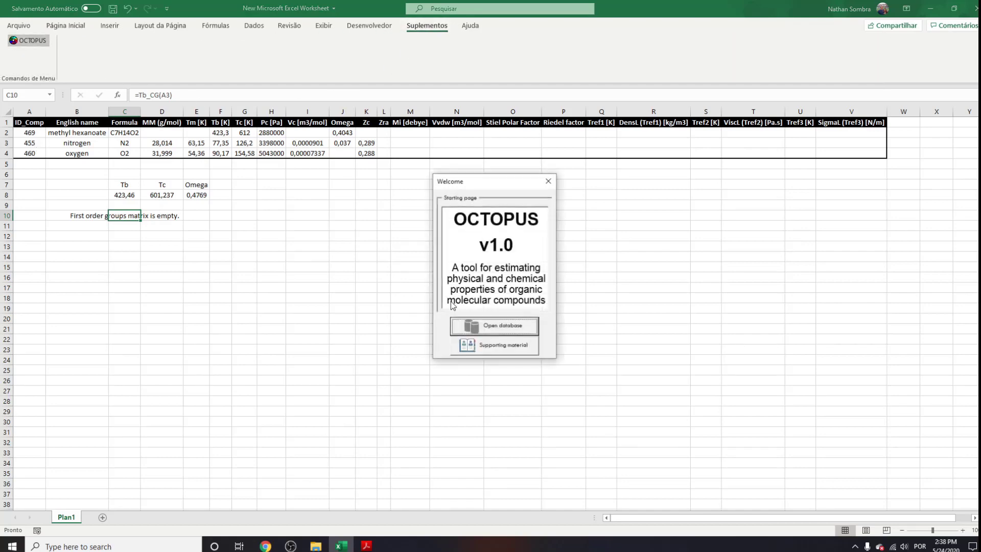
left_click(495, 327)
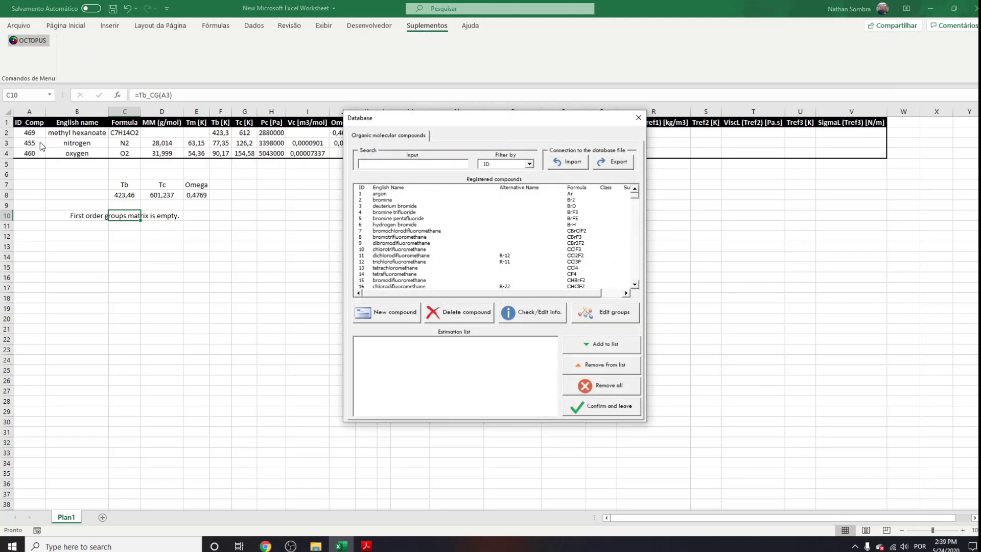
left_click(382, 166)
type("455")
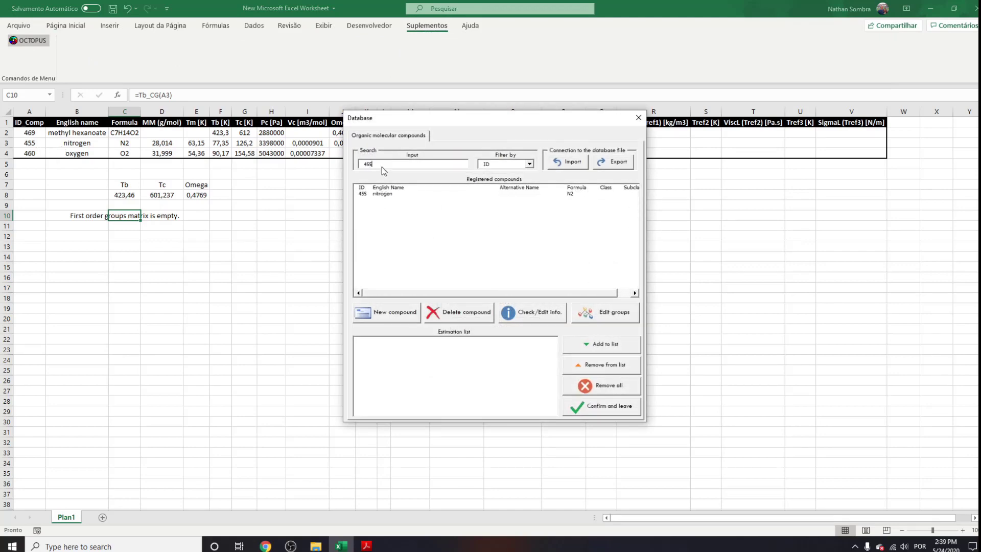
Step: Open nitrogen's group editor for the Constantinou-Gani (1994, 1995) method and examine its first-order groups
left_click(383, 194)
left_click(595, 309)
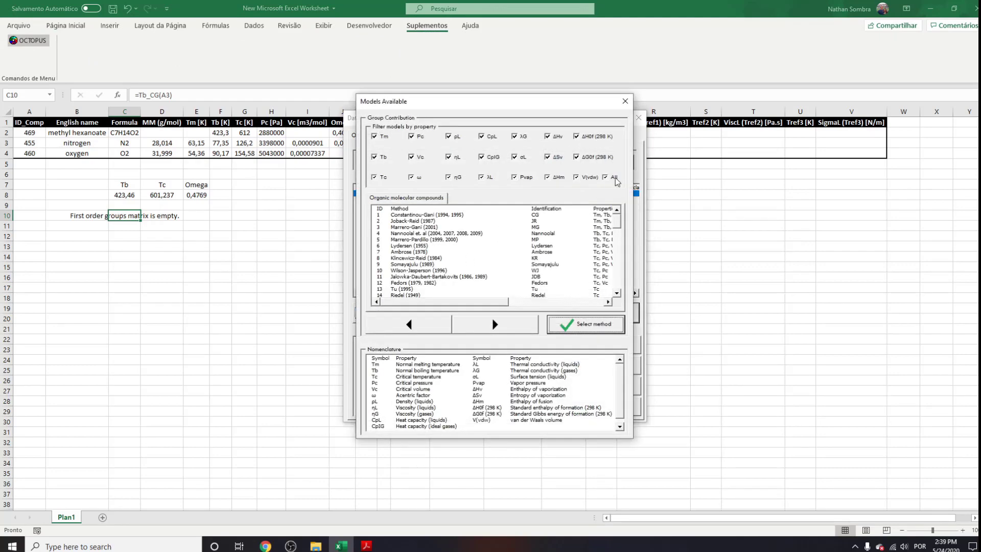
left_click(493, 215)
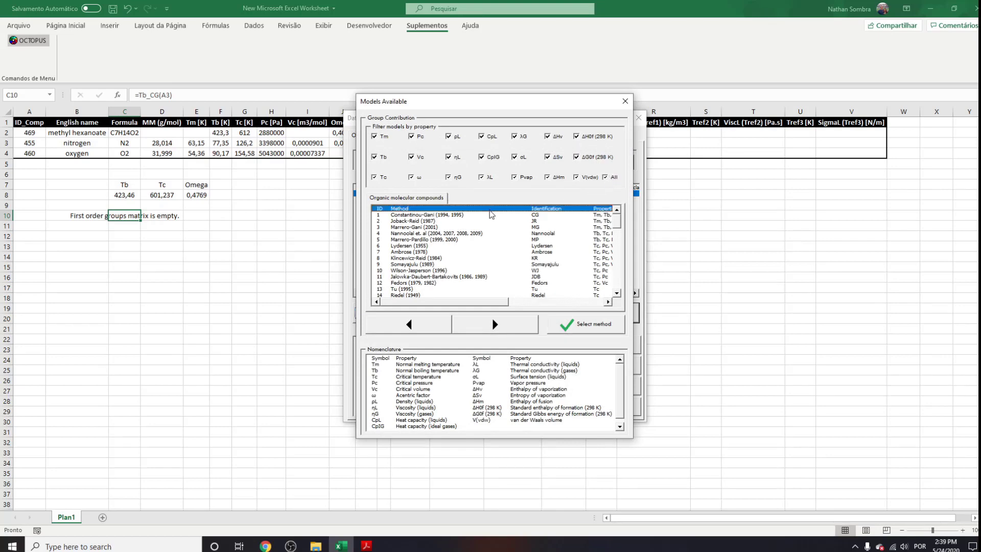
left_click(581, 324)
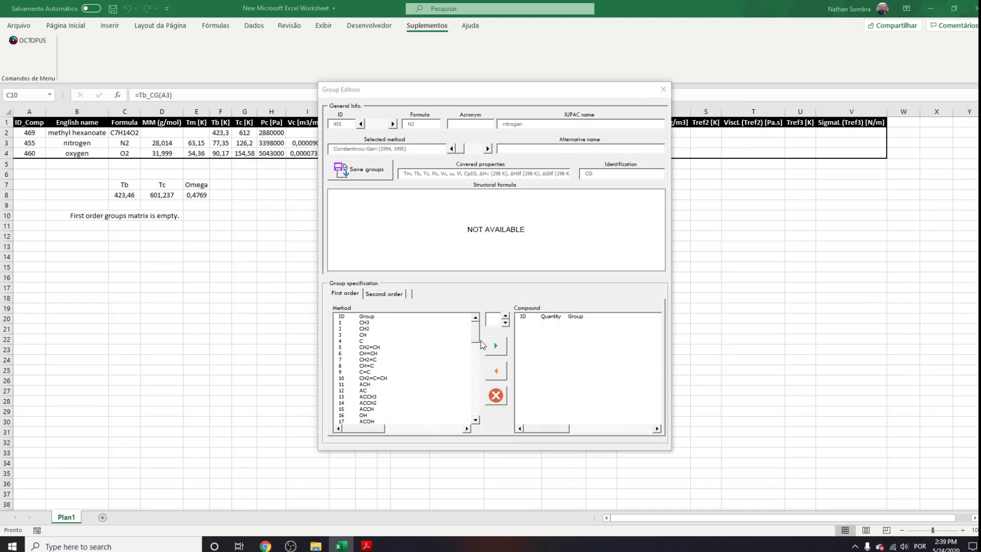
mouse_move(476, 333)
left_mouse_down()
mouse_move(476, 407)
mouse_move(474, 337)
mouse_move(483, 322)
left_mouse_up()
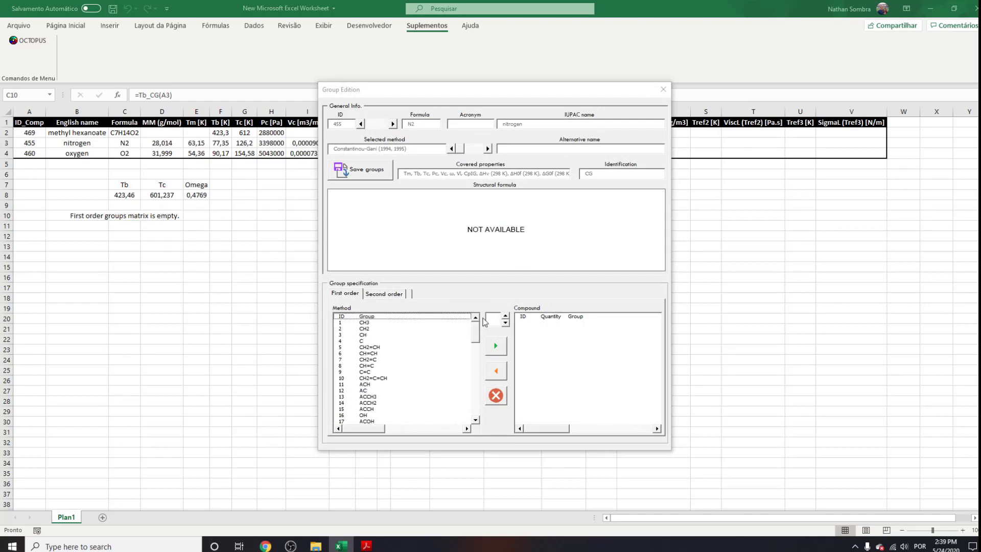
Step: Close the group editor, the model list, the database and the OCTOPUS welcome window without saving any groups
left_click(663, 90)
left_click(624, 101)
left_click_drag(525, 128, 424, 132)
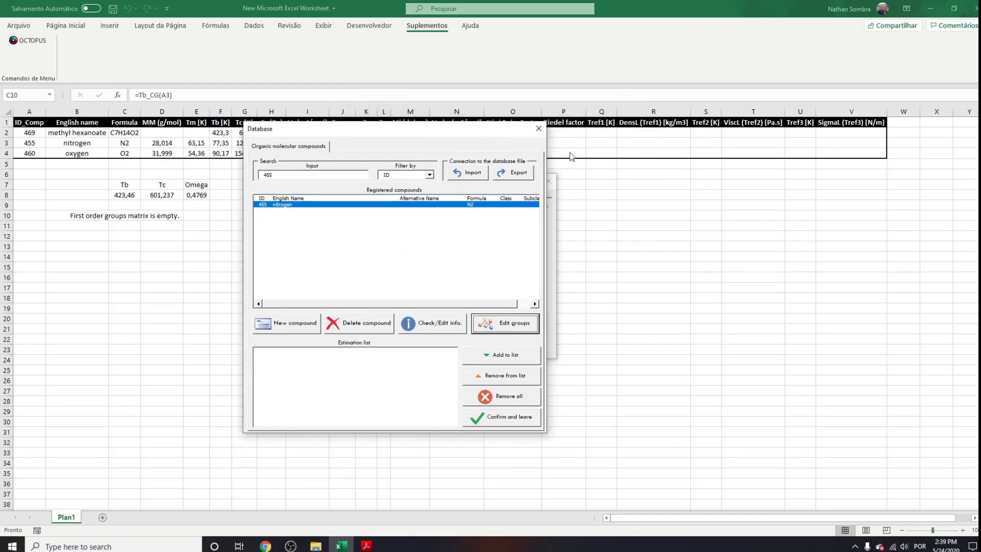
left_click(537, 132)
left_click(547, 182)
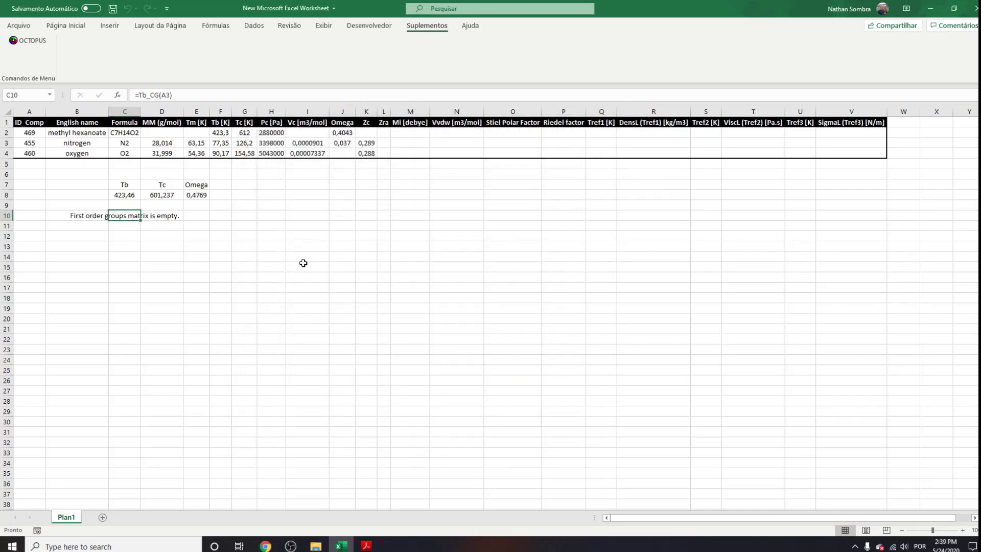